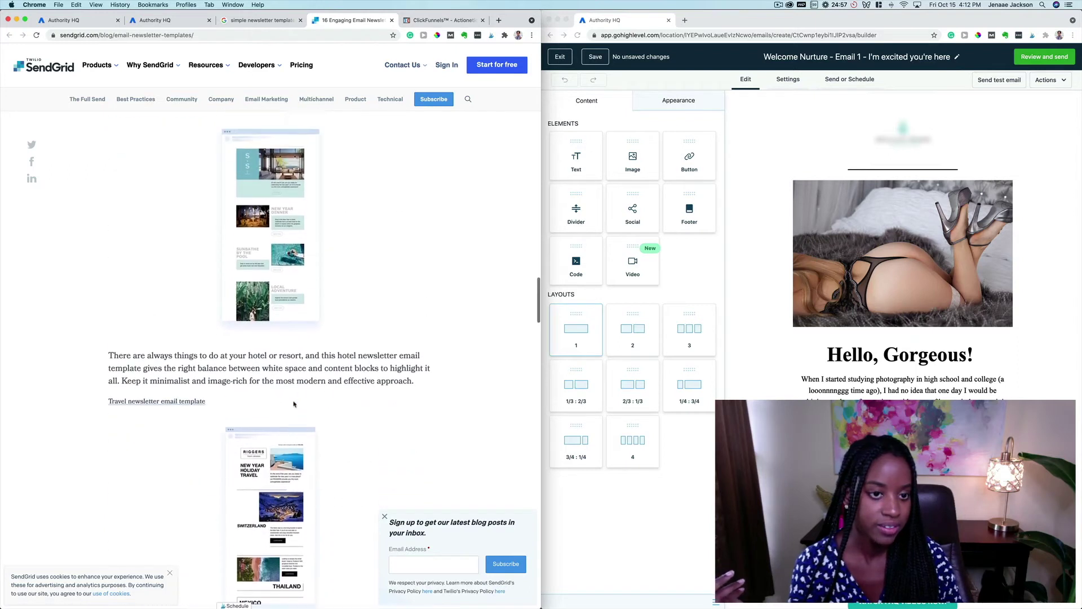
Step: Scroll through the 'I doubled down' email preview in both desktop and mobile phone layouts
scroll(294, 404, up, 1)
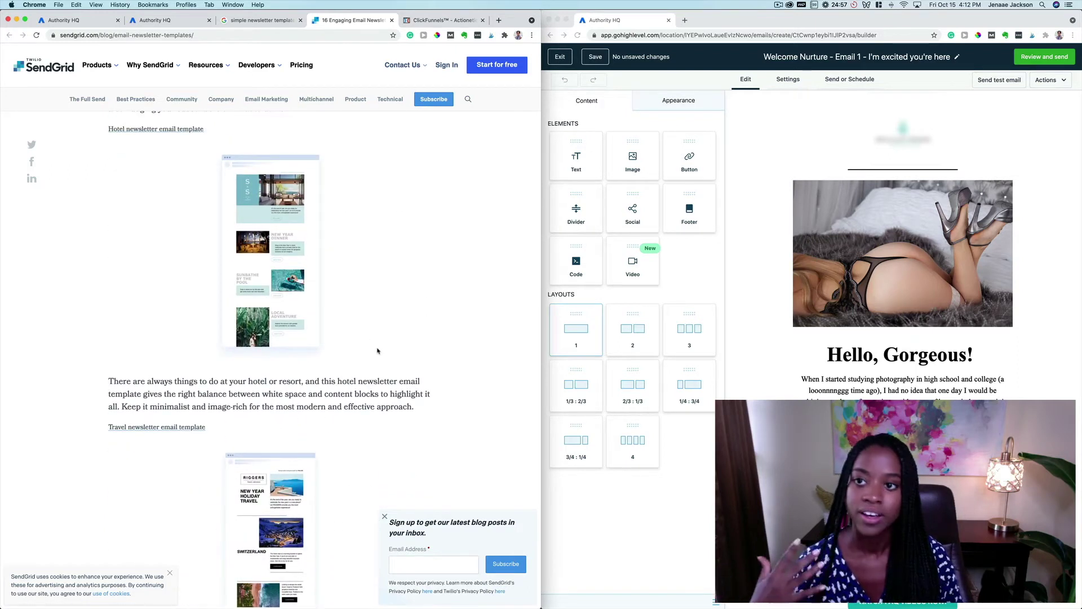
scroll(377, 350, down, 12)
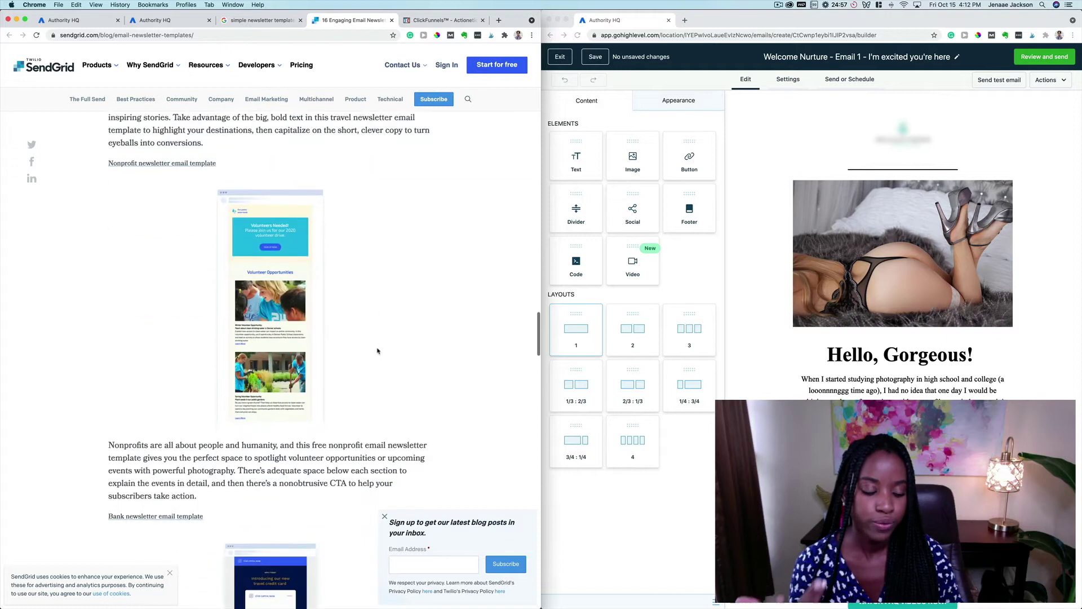
scroll(377, 350, down, 1)
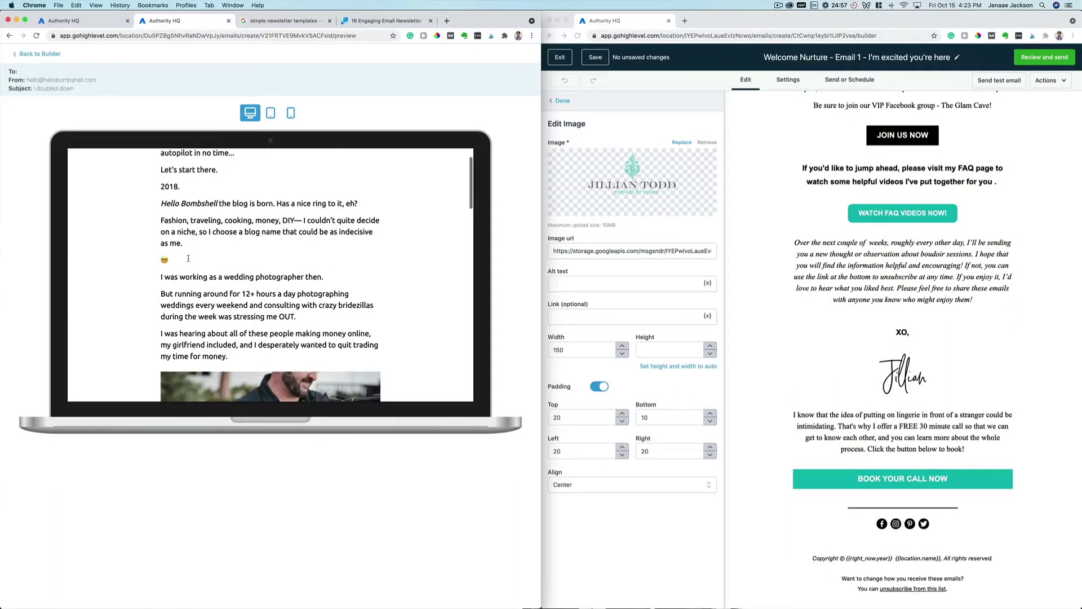
scroll(188, 258, down, 5)
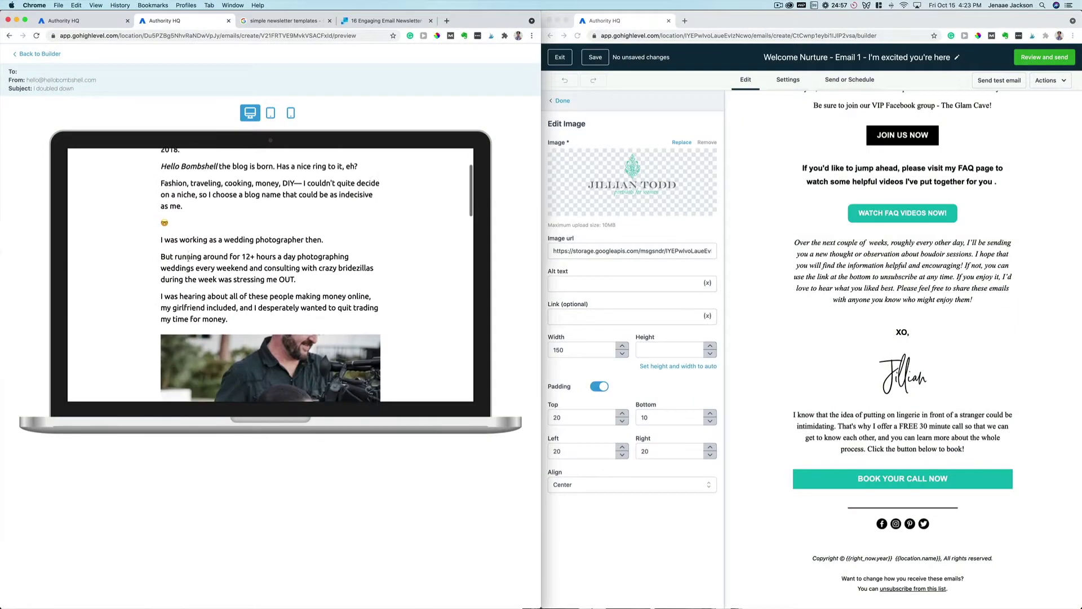
scroll(187, 257, down, 4)
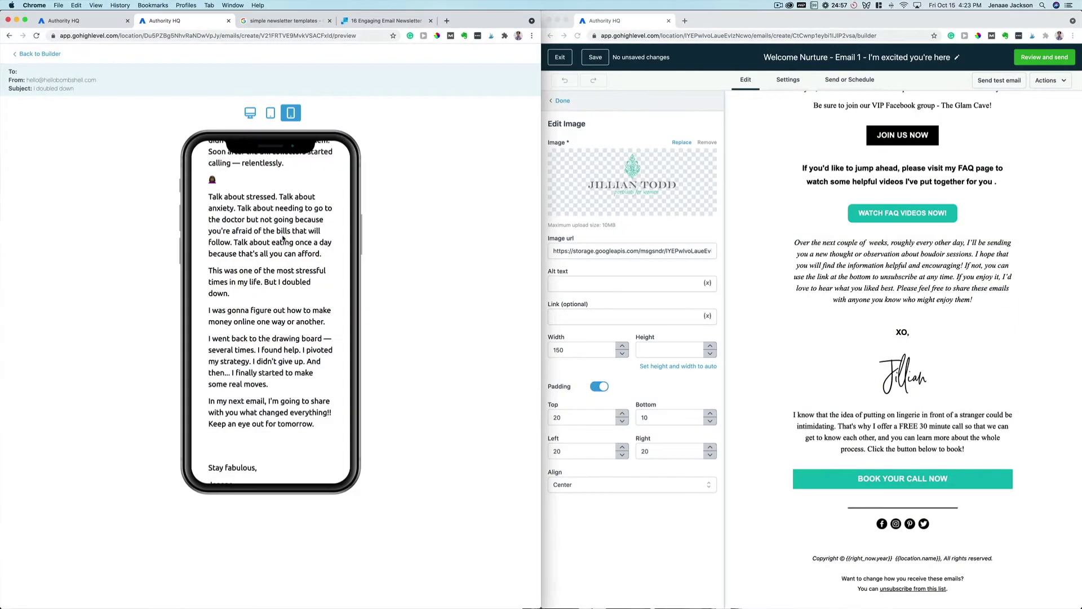
scroll(283, 238, up, 3)
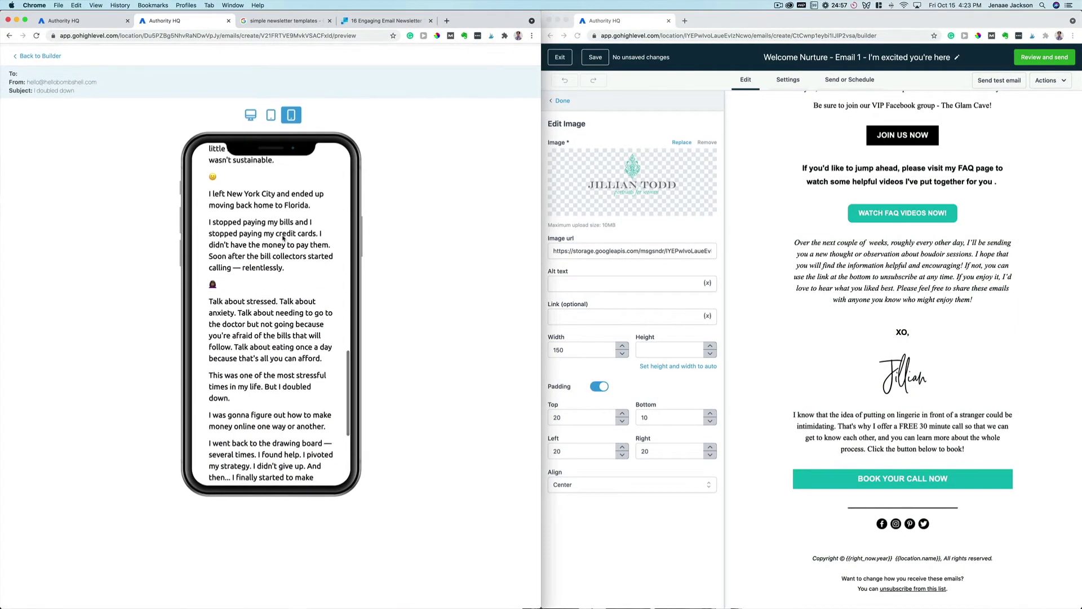
scroll(284, 238, up, 10)
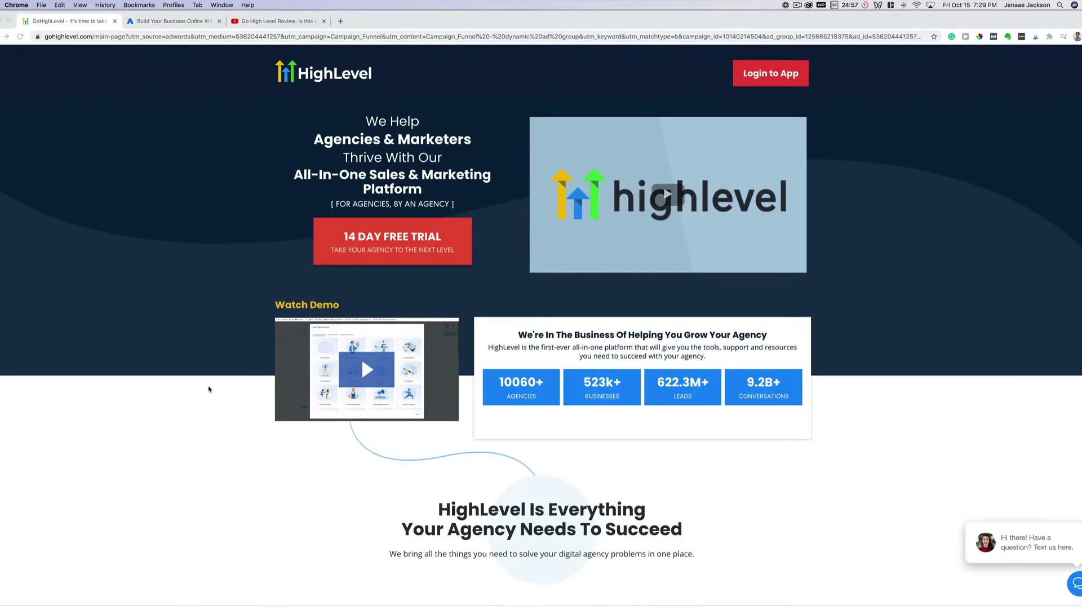
scroll(209, 389, down, 3)
scroll(208, 389, down, 5)
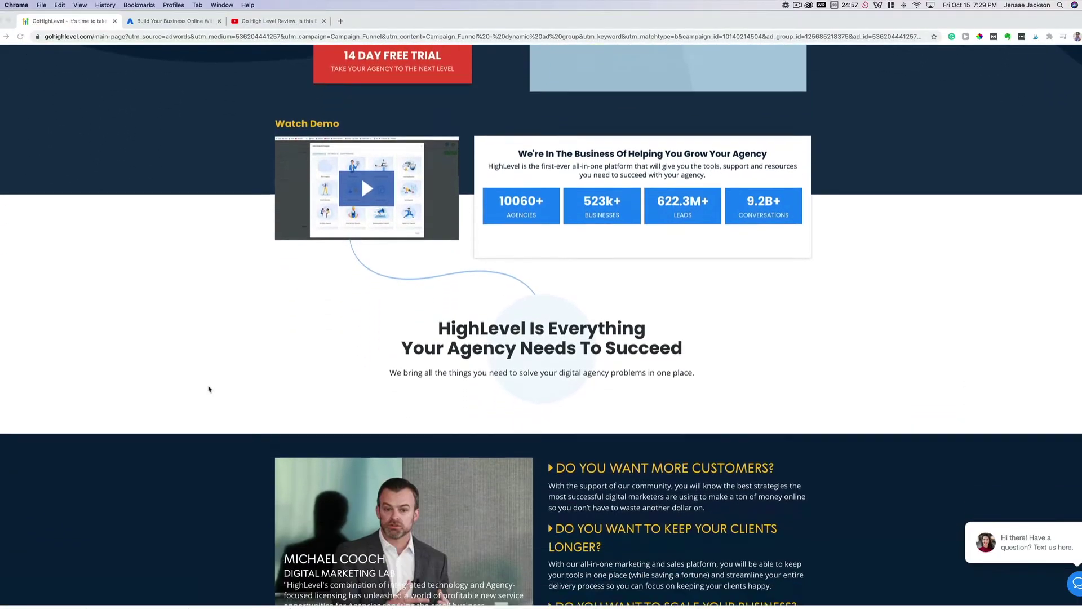
scroll(209, 388, down, 9)
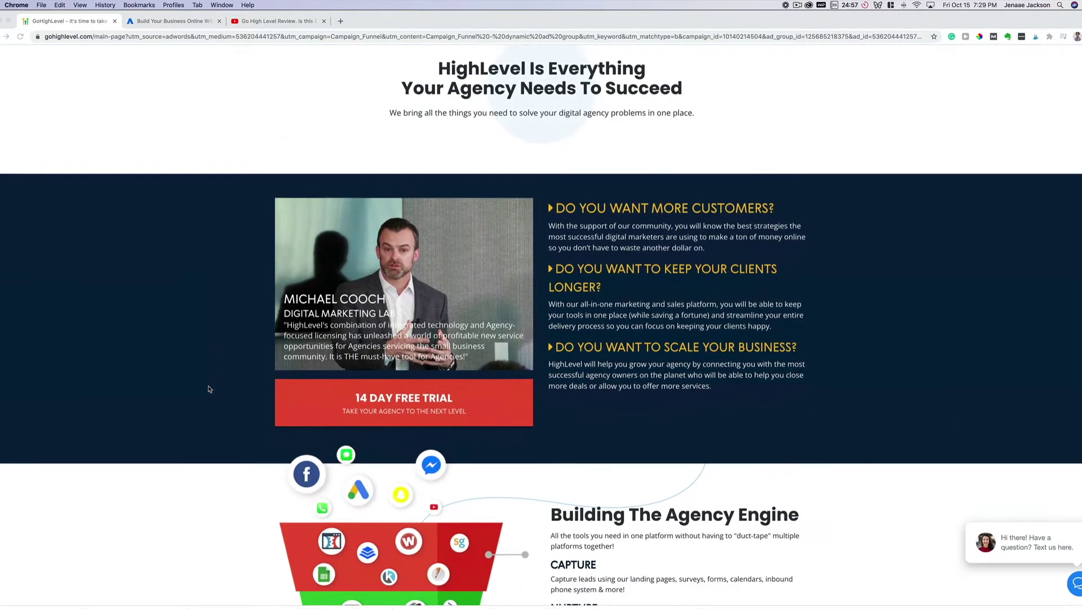
scroll(208, 388, down, 15)
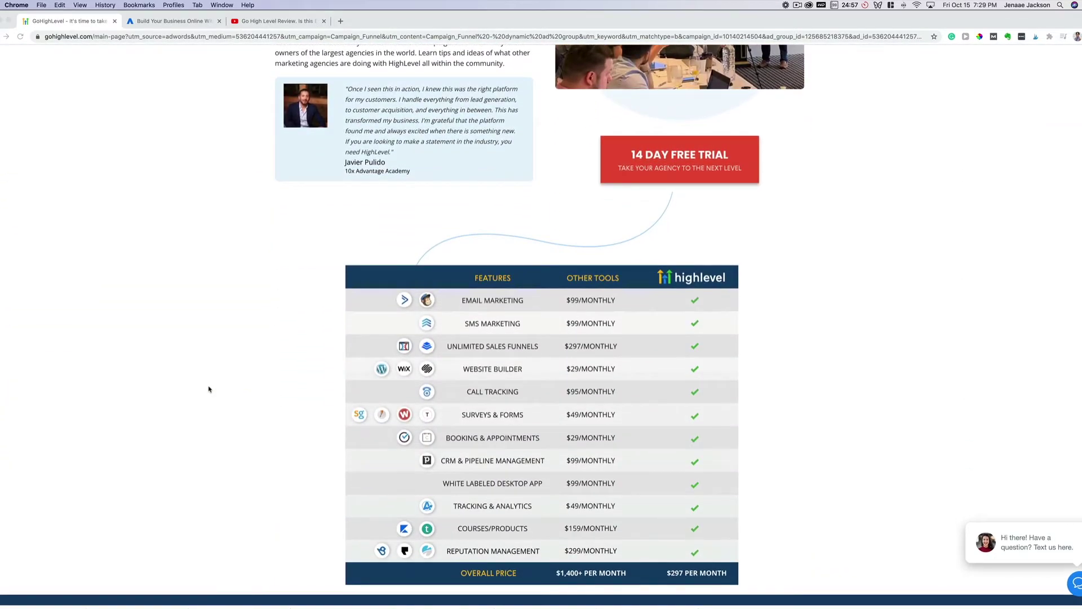
scroll(208, 389, down, 3)
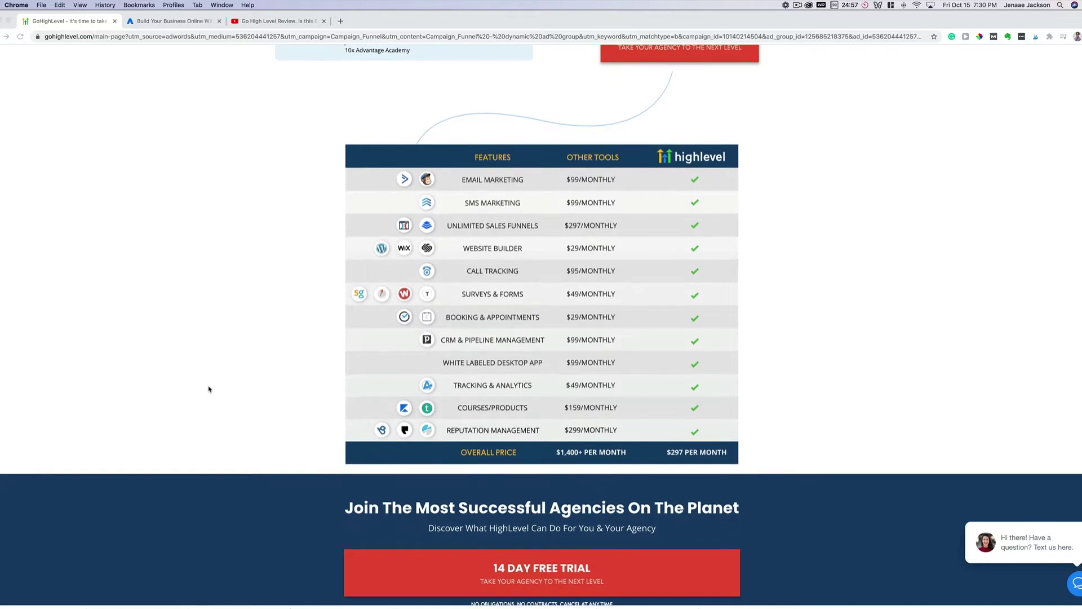
scroll(208, 388, down, 3)
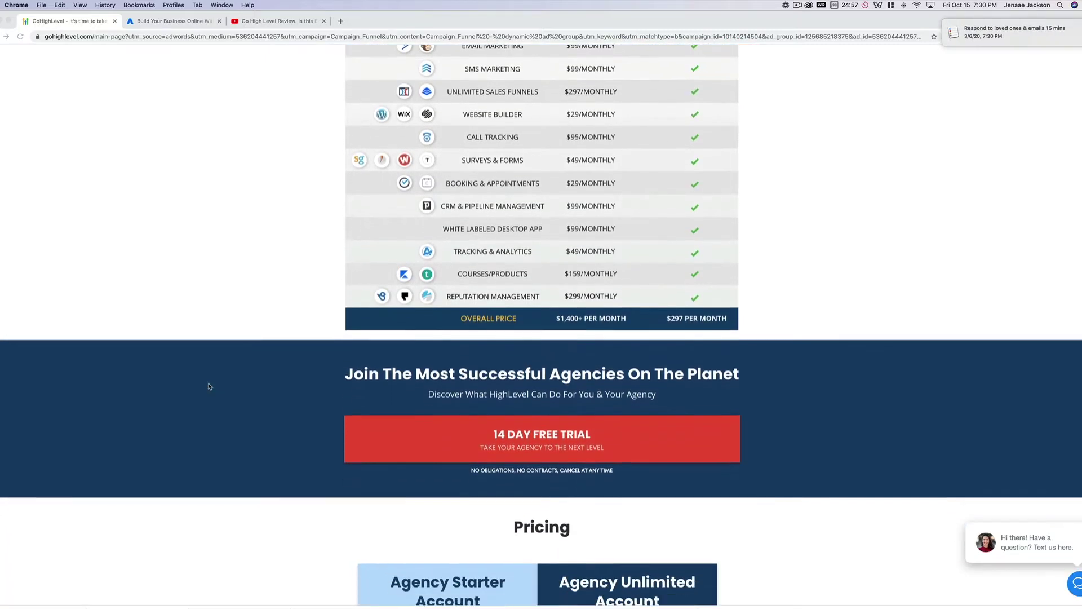
scroll(209, 387, down, 2)
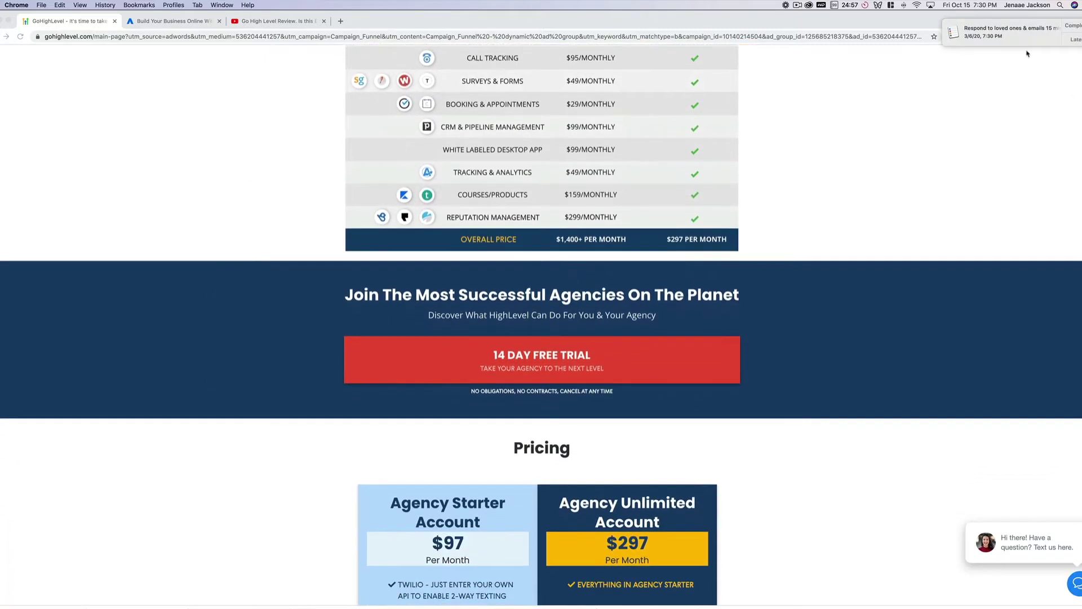
click(1065, 27)
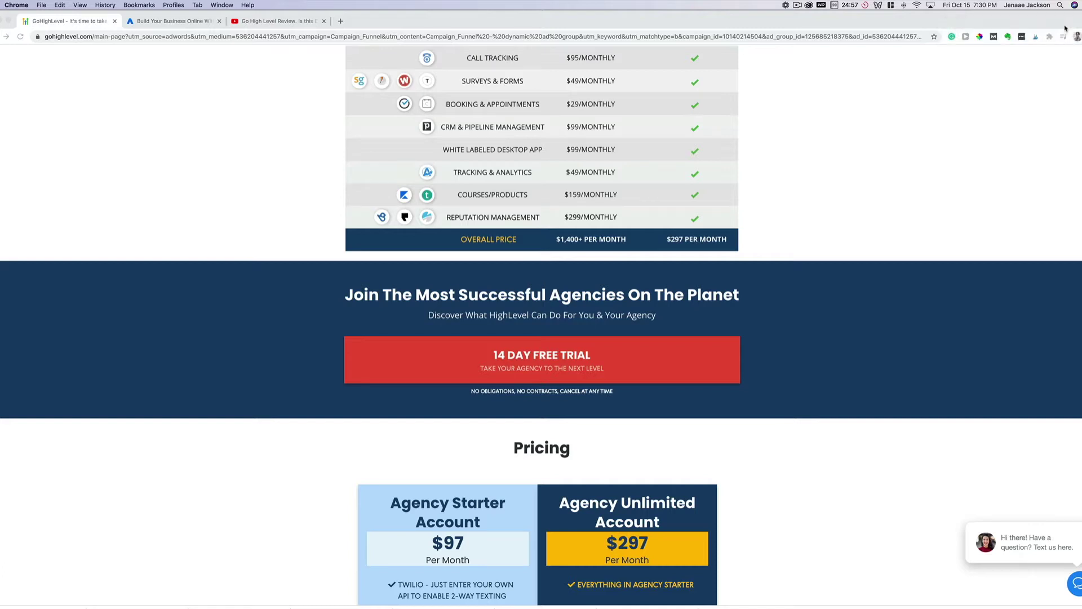
Step: Switch to the Authority HQ homepage and scroll its included features, from landing pages to analytics
click(149, 23)
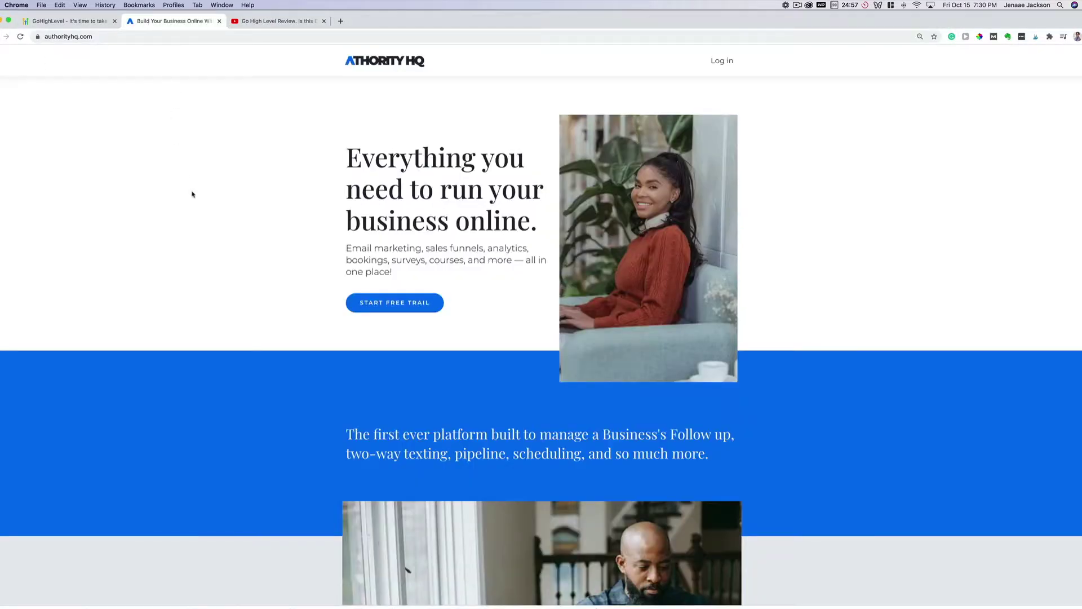
scroll(192, 195, down, 4)
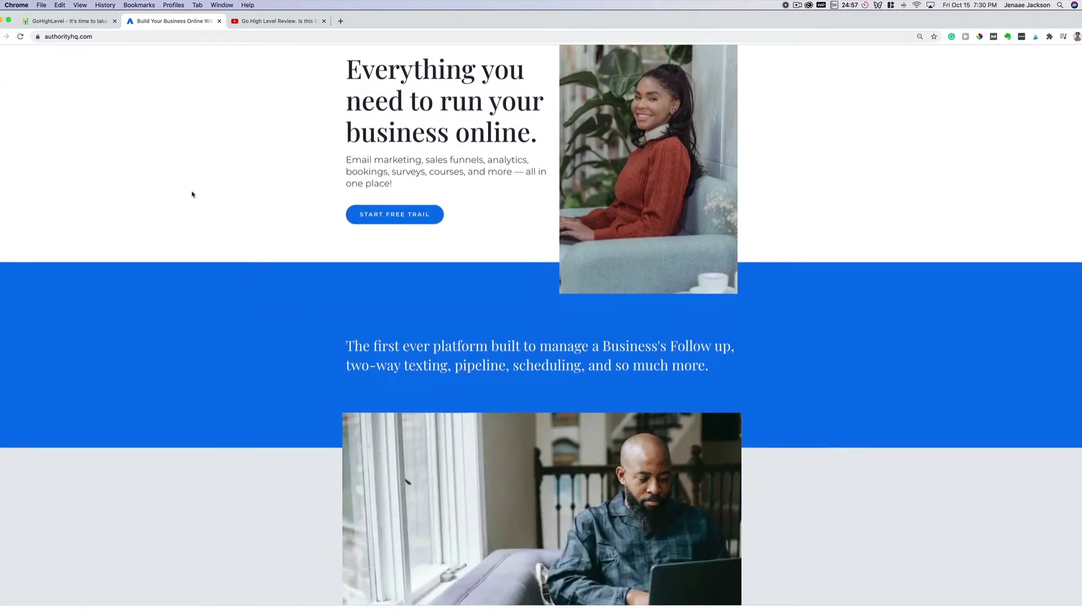
scroll(192, 195, down, 10)
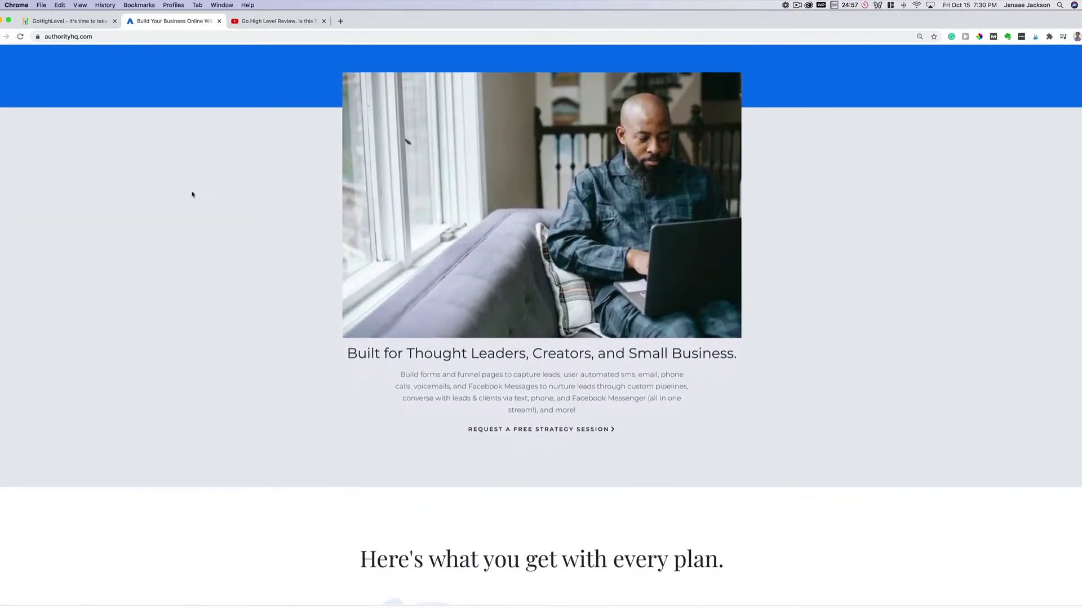
scroll(192, 194, down, 10)
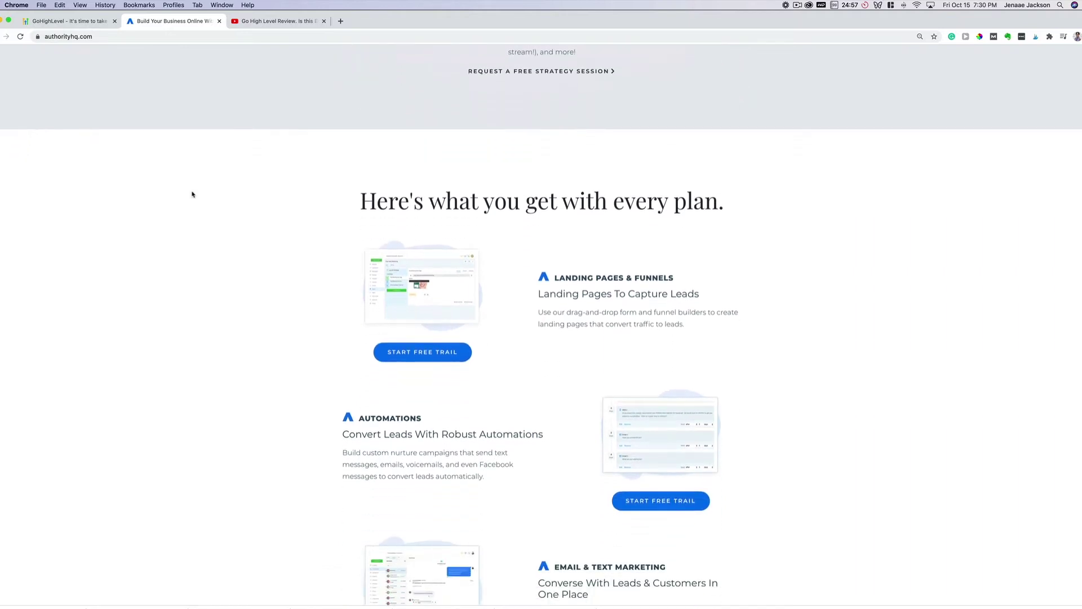
scroll(191, 194, down, 7)
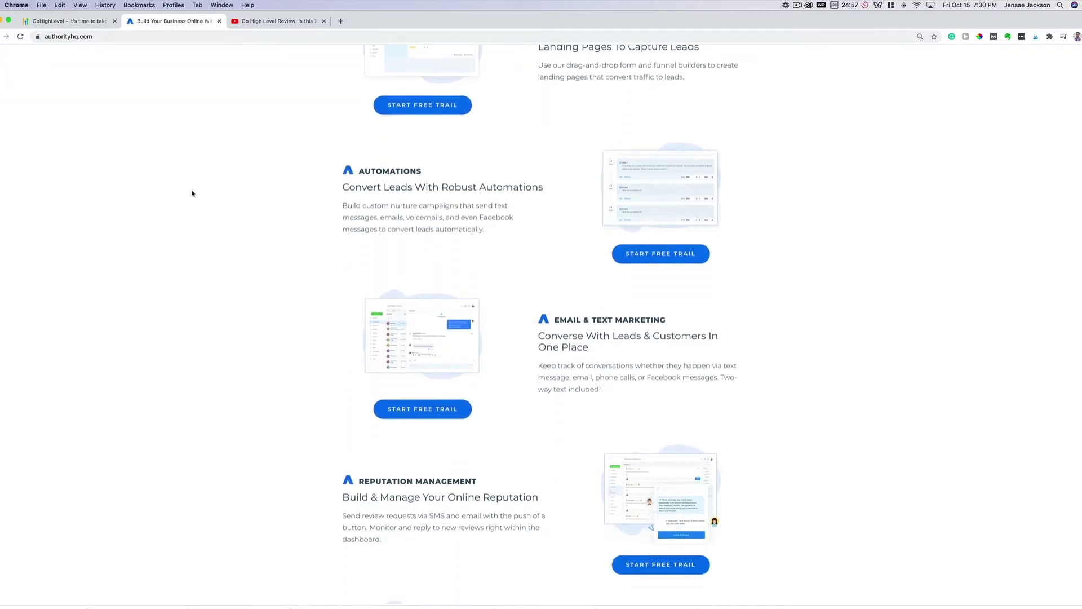
scroll(192, 193, down, 8)
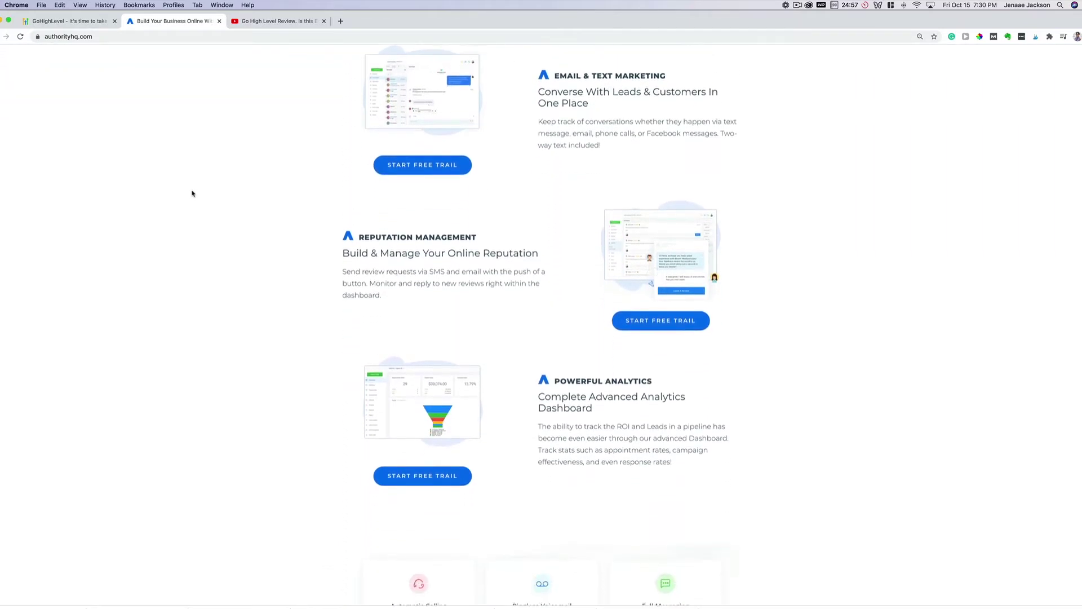
scroll(192, 193, down, 5)
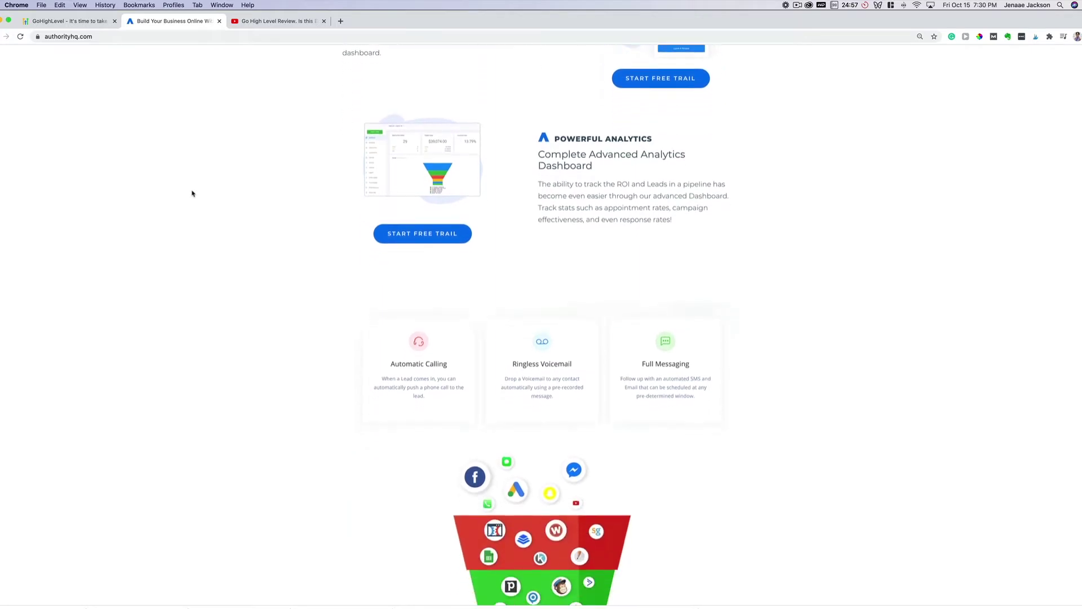
Step: Switch to the Go High Level Review YouTube video and scroll through its description and chapters
key(super+3)
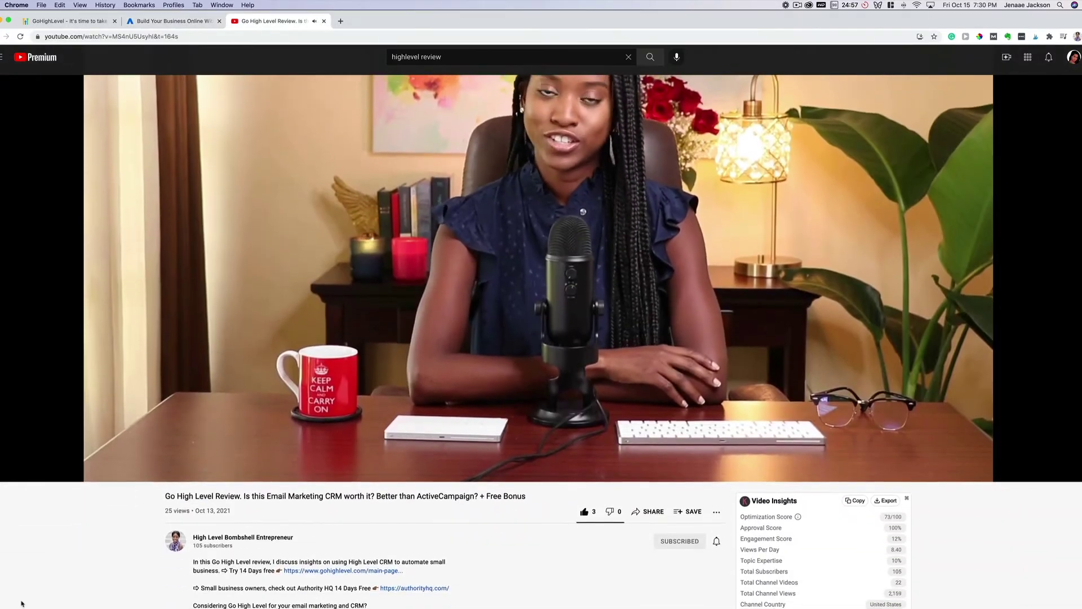
scroll(21, 604, down, 5)
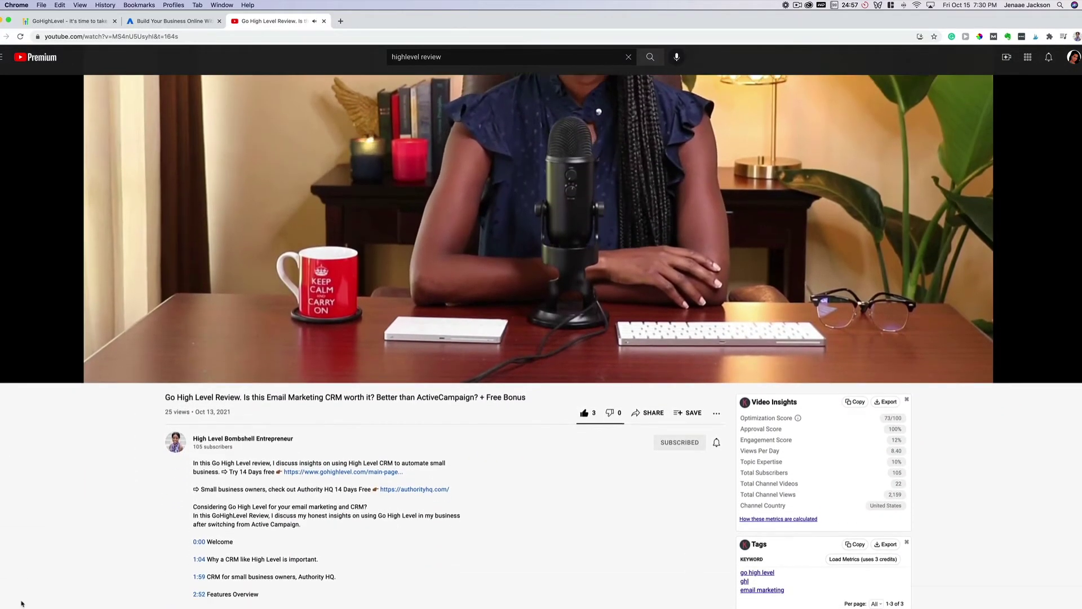
scroll(22, 604, down, 1)
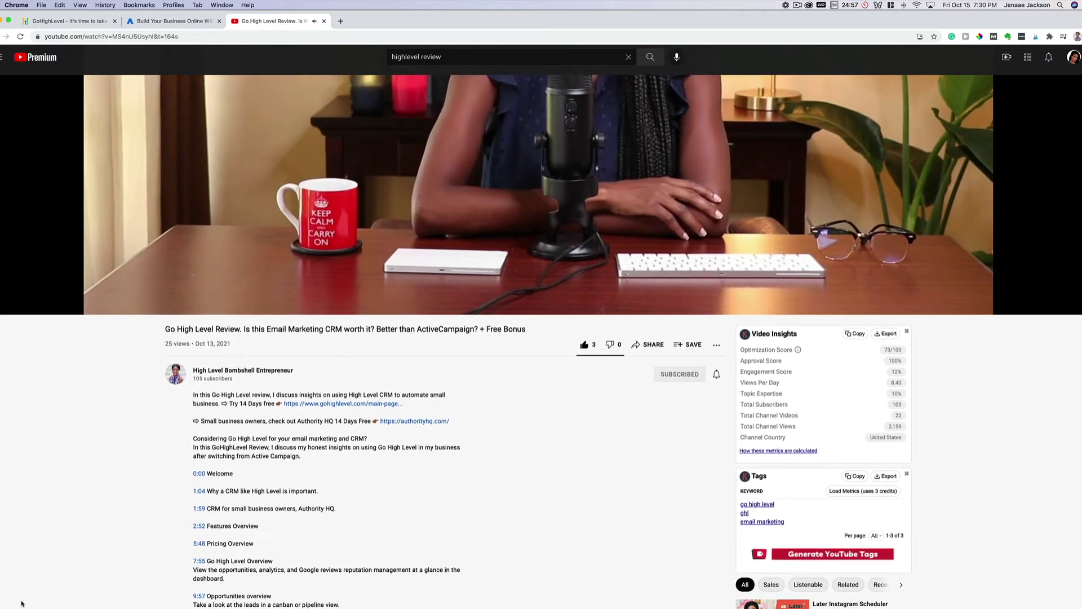
scroll(21, 604, down, 7)
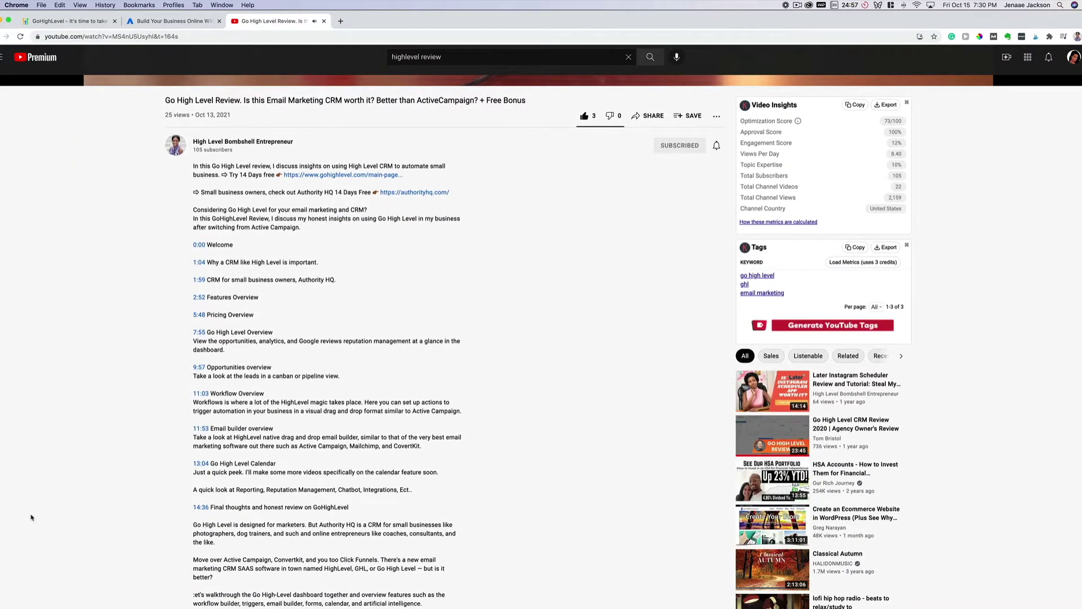
scroll(31, 517, down, 2)
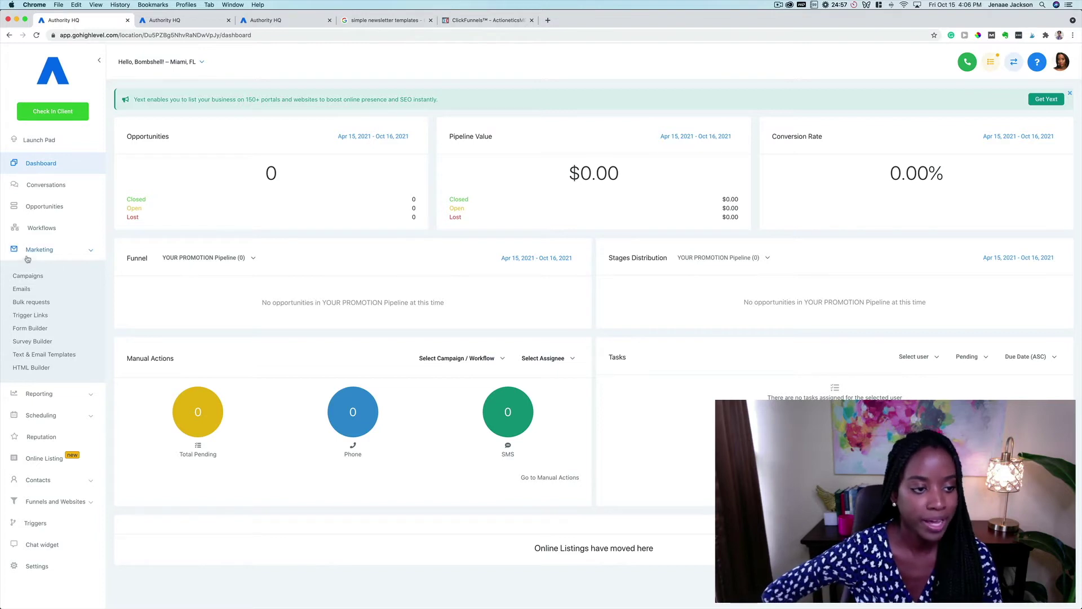
Step: Go to Marketing > Emails and start a new email with Create email
click(22, 289)
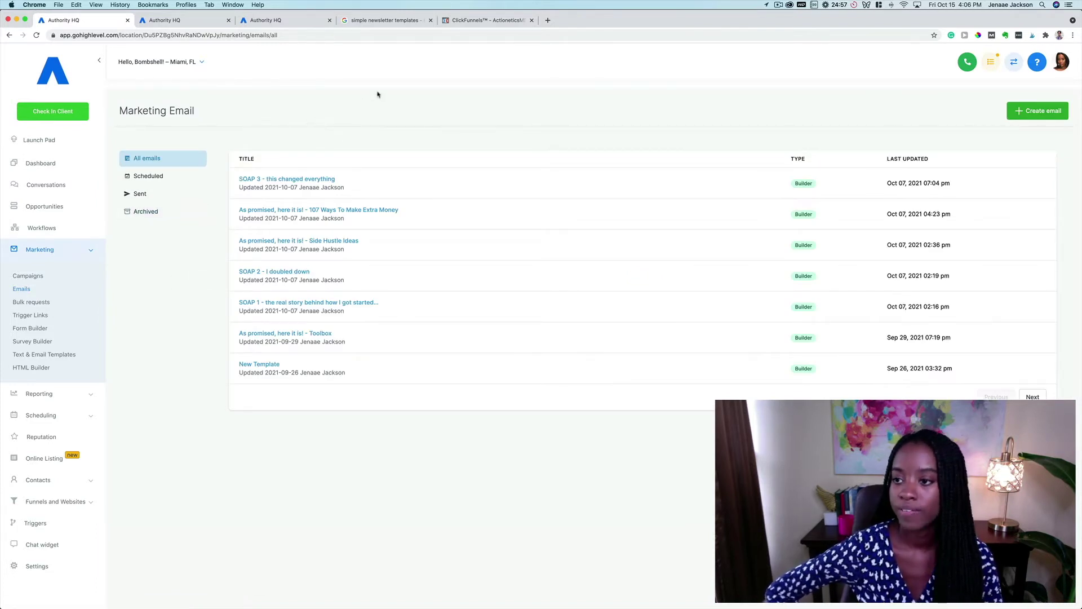
click(1014, 117)
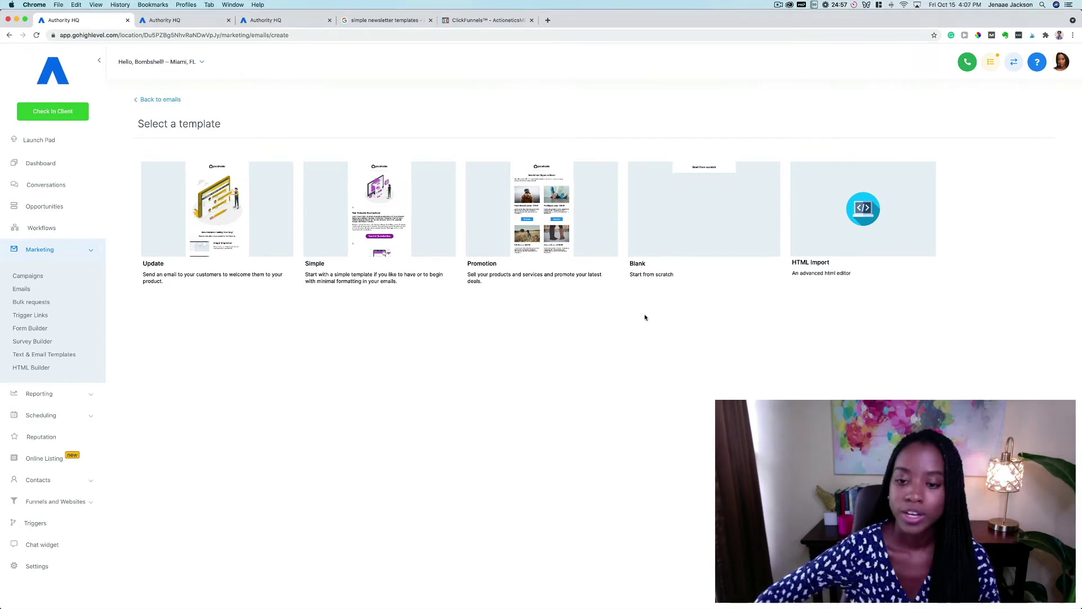
Step: Pick the Blank template card for the new email
click(668, 228)
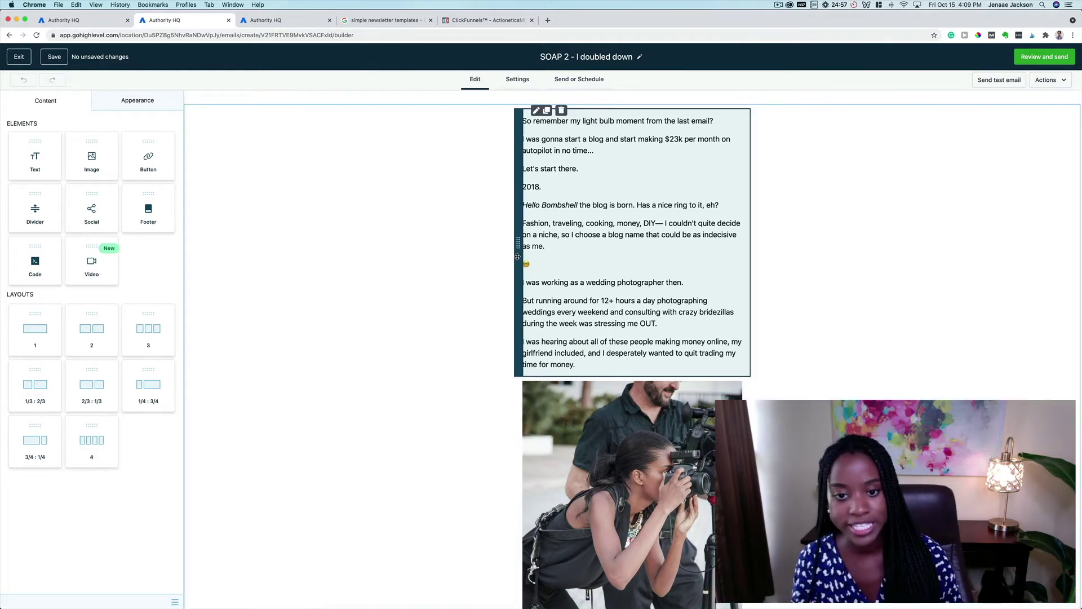
Step: Look over the SOAP 2 draft, then switch to the Welcome Nurture - Email 1 tab
scroll(596, 432, down, 4)
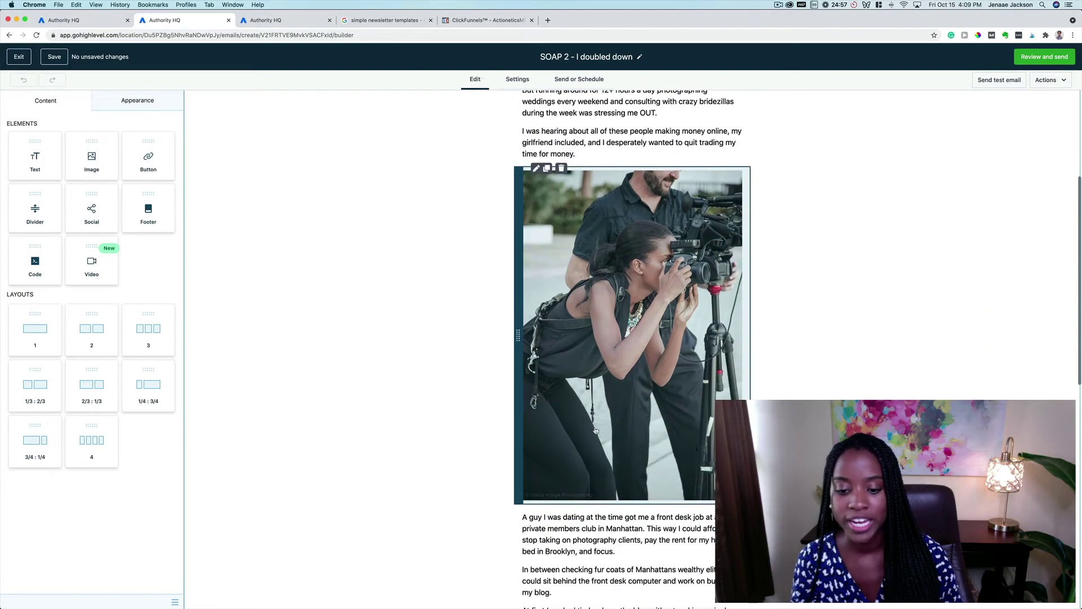
scroll(596, 431, down, 5)
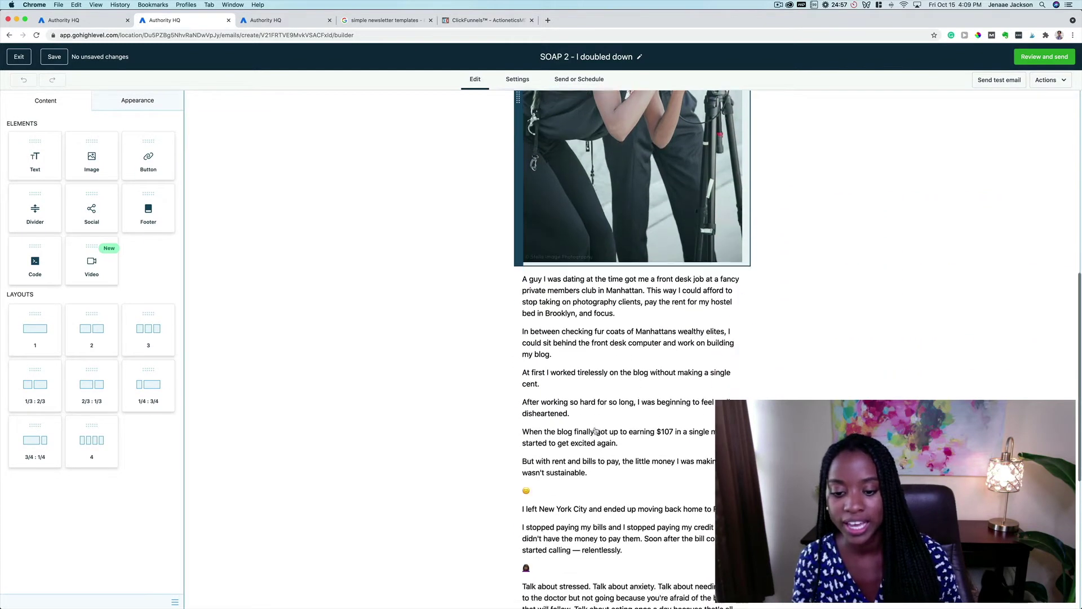
scroll(596, 431, down, 6)
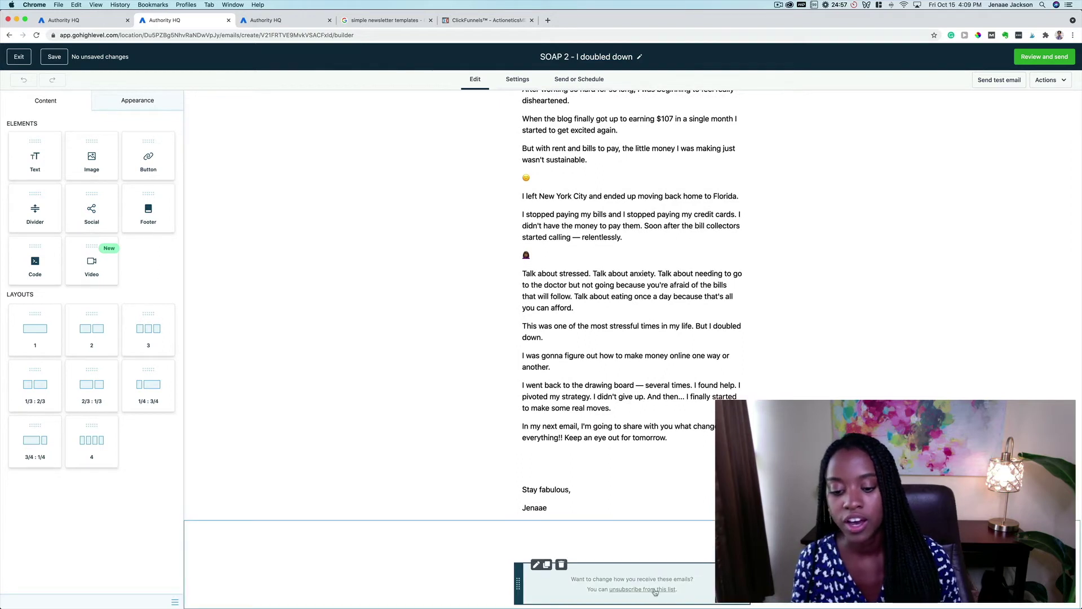
scroll(594, 473, up, 2)
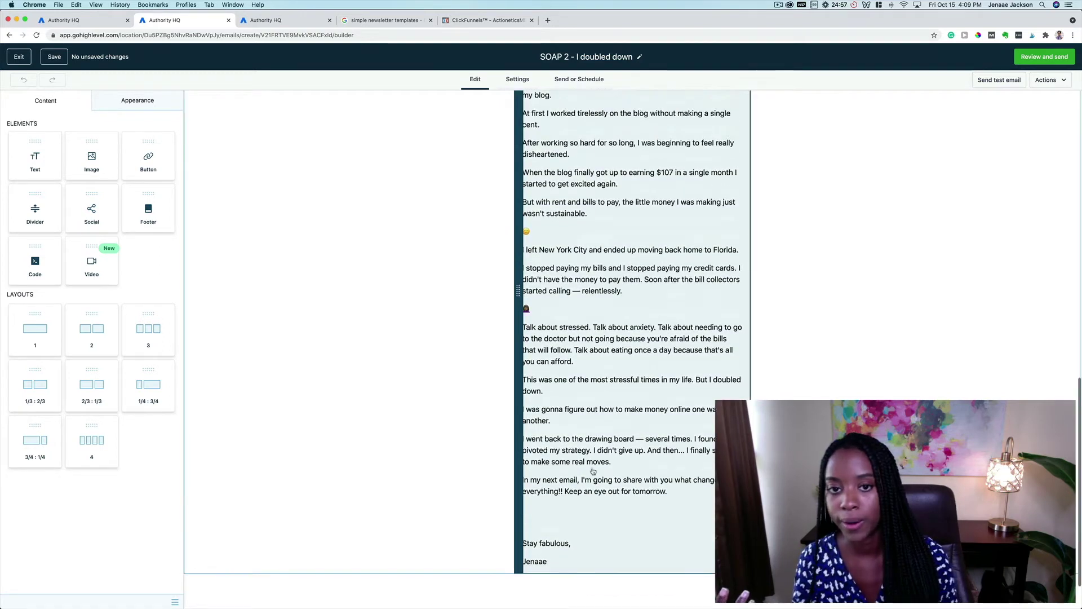
key(ctrl+Tab)
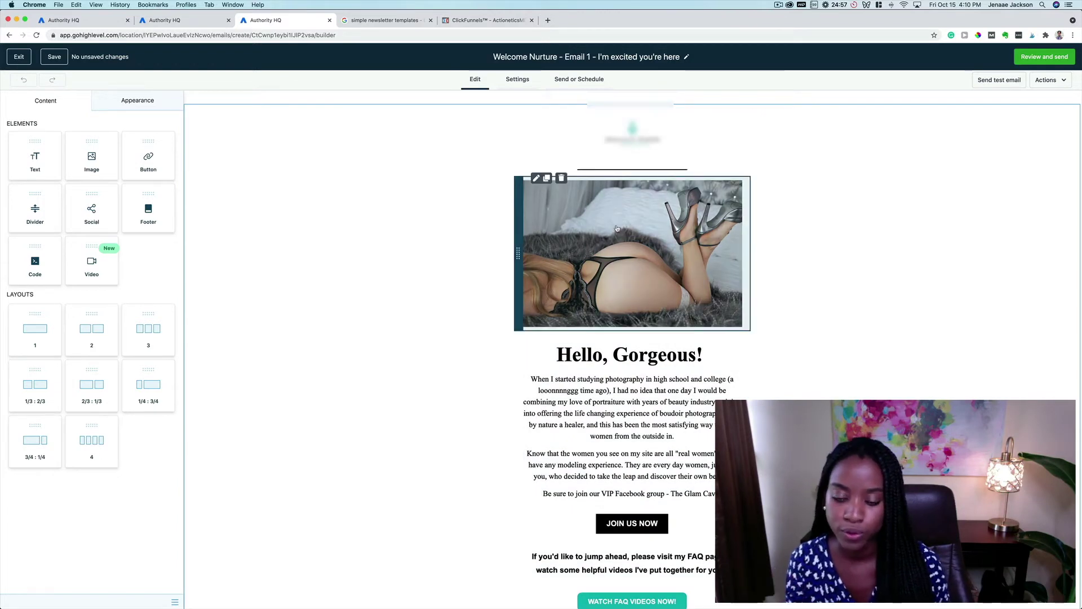
Step: Review the Welcome Nurture draft and its FAQ paragraph, then tile it into a right-side window
scroll(617, 229, down, 3)
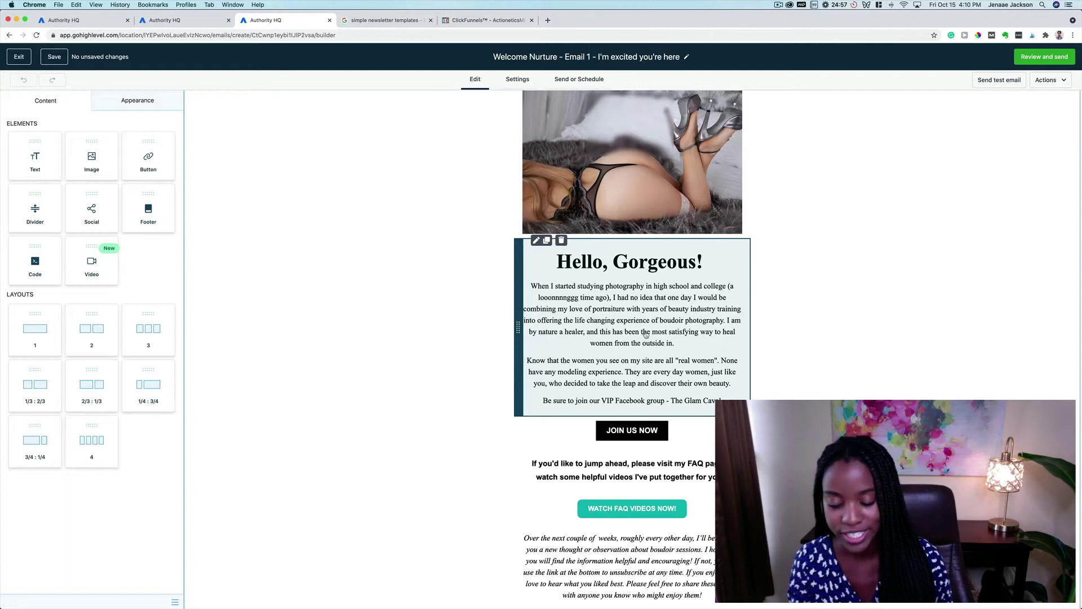
scroll(673, 445, down, 2)
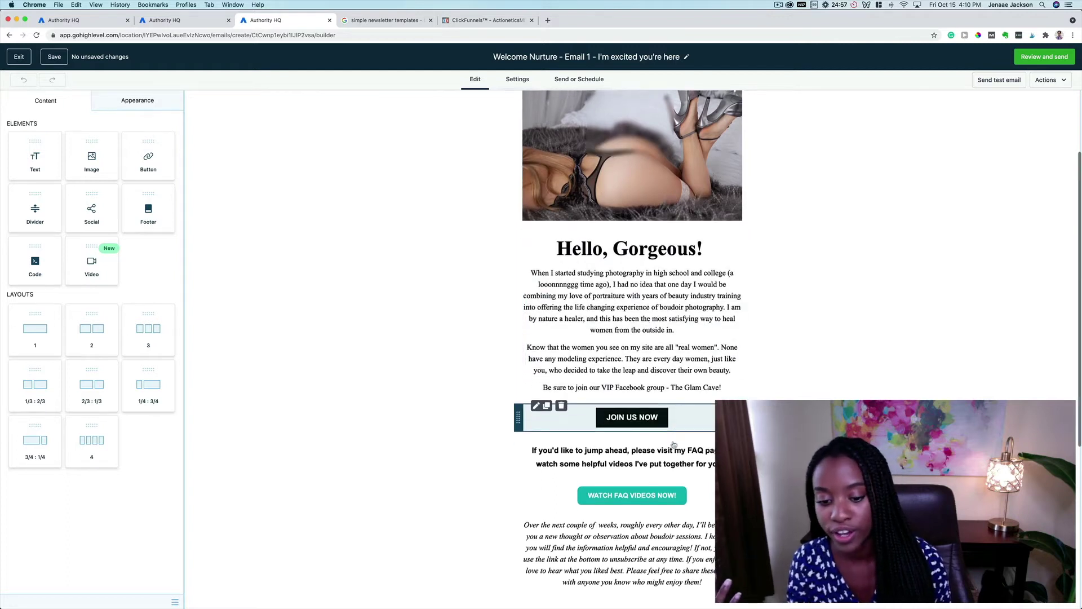
click(606, 453)
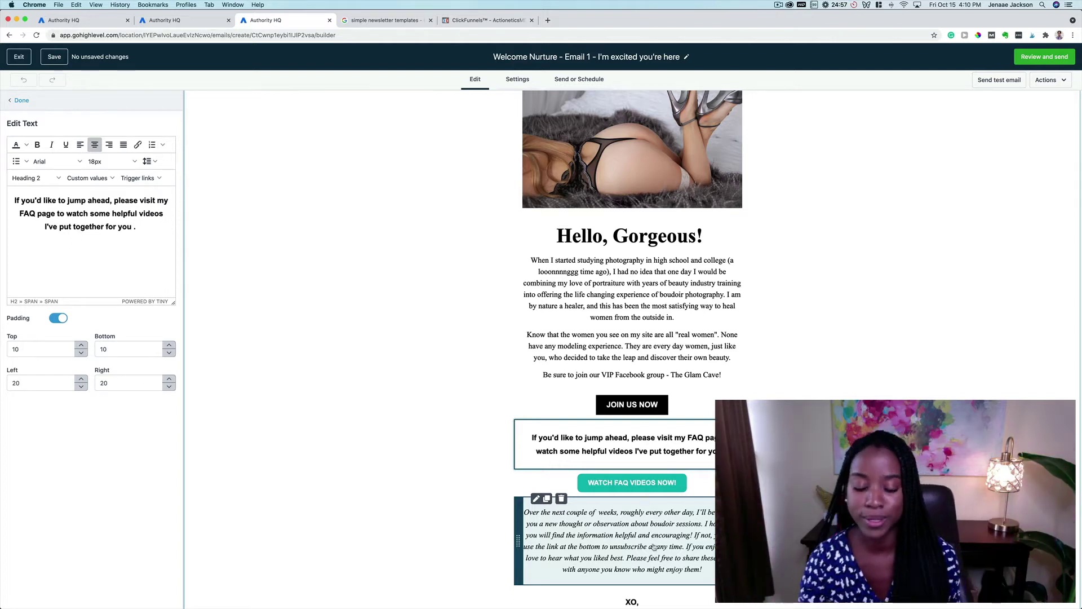
scroll(483, 540, down, 5)
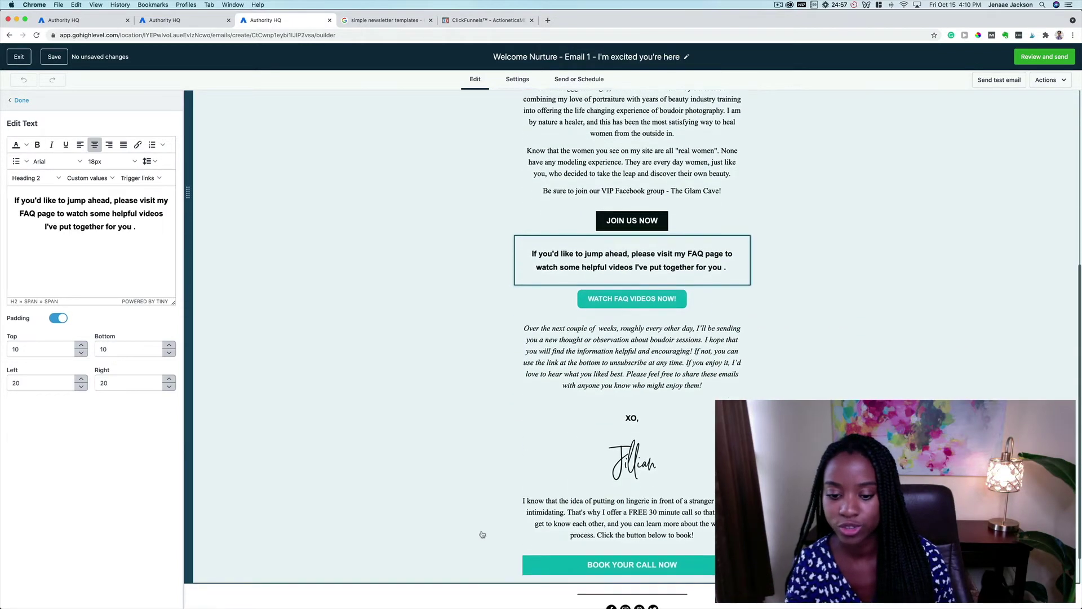
scroll(481, 533, down, 3)
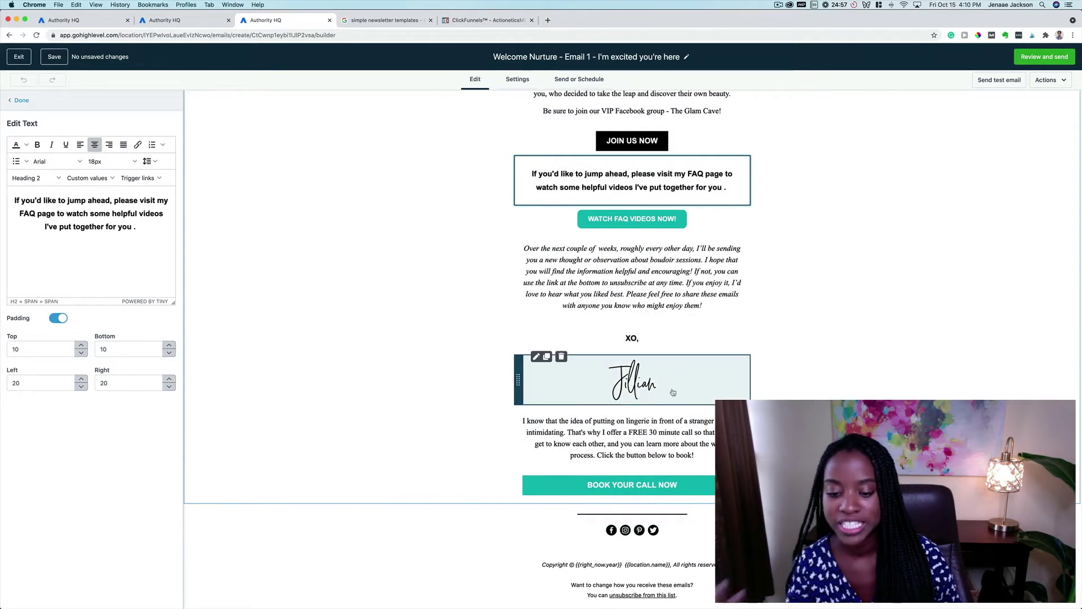
scroll(673, 395, down, 1)
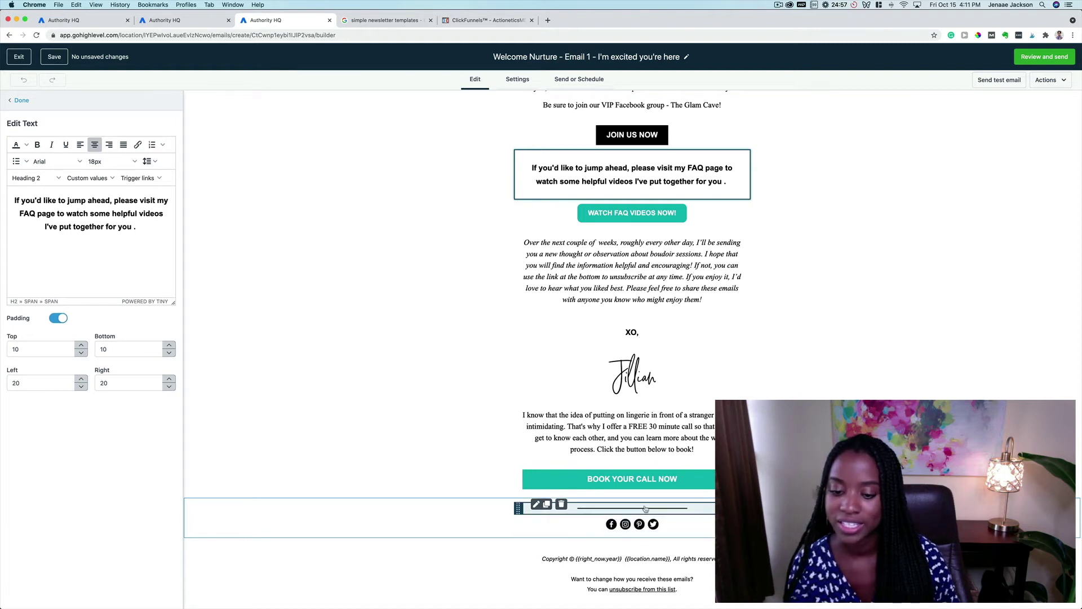
scroll(630, 348, up, 5)
scroll(630, 349, up, 8)
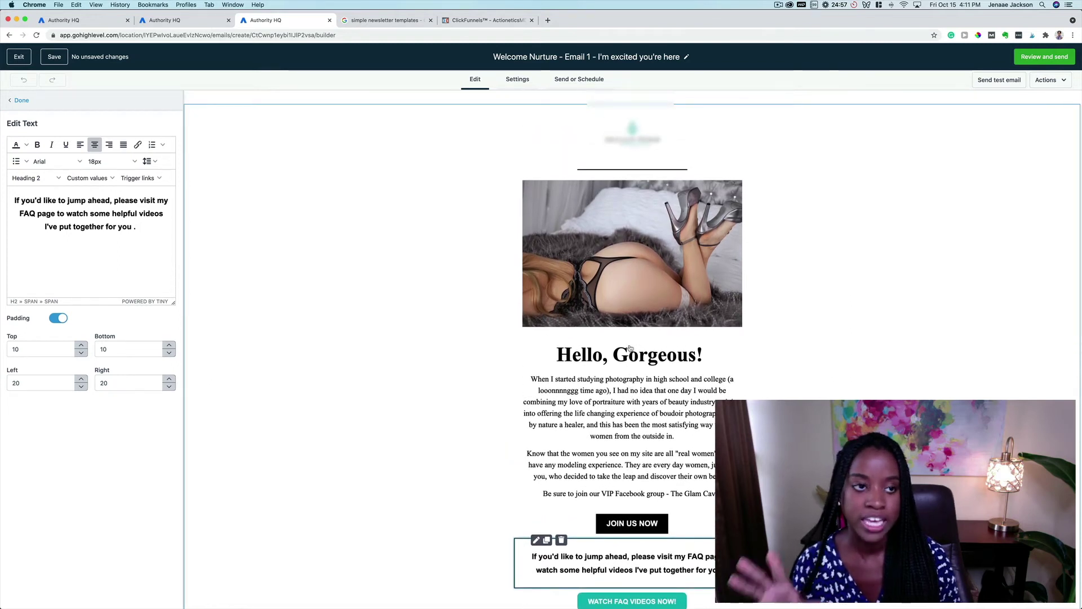
key(ctrl+alt+Left)
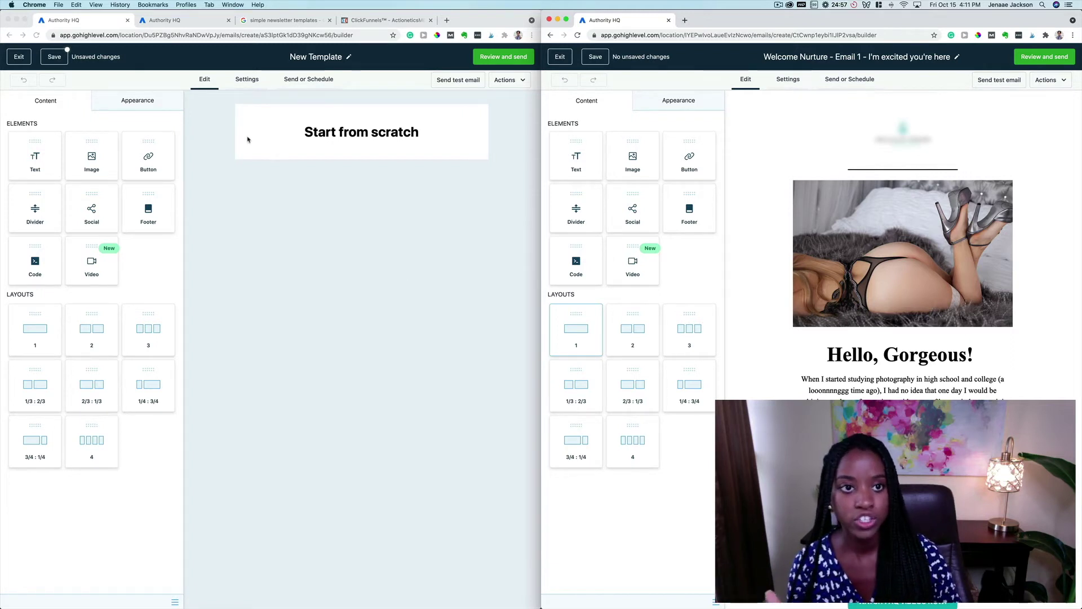
Step: Browse Google Images for 'simple newsletter templates' and open SendGrid's '16 Engaging Email Newsletter Templates' article
click(253, 20)
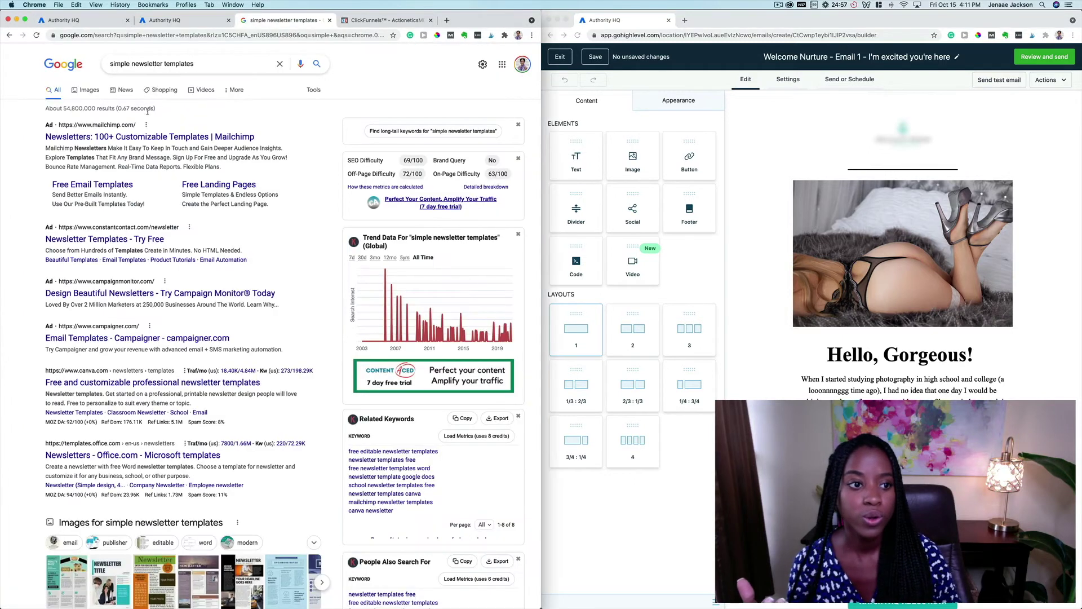
click(85, 90)
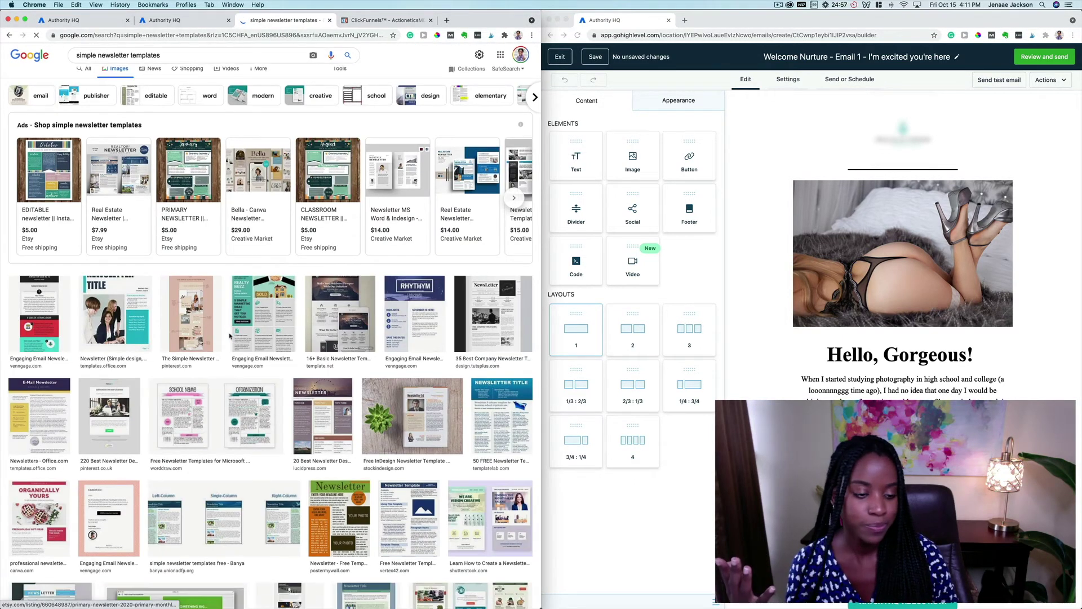
scroll(186, 271, down, 6)
scroll(229, 333, down, 5)
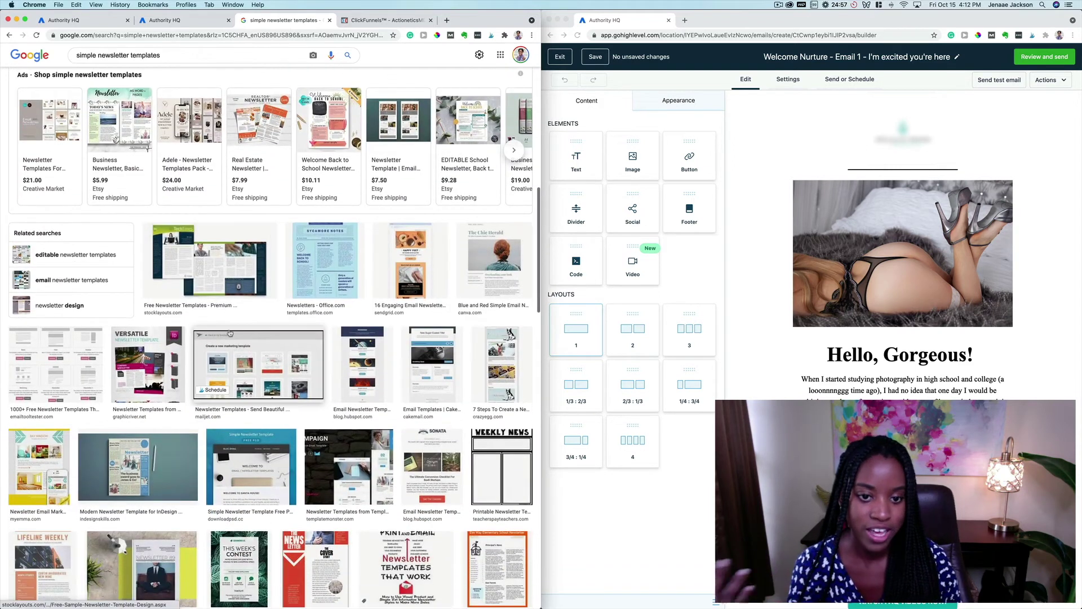
click(428, 262)
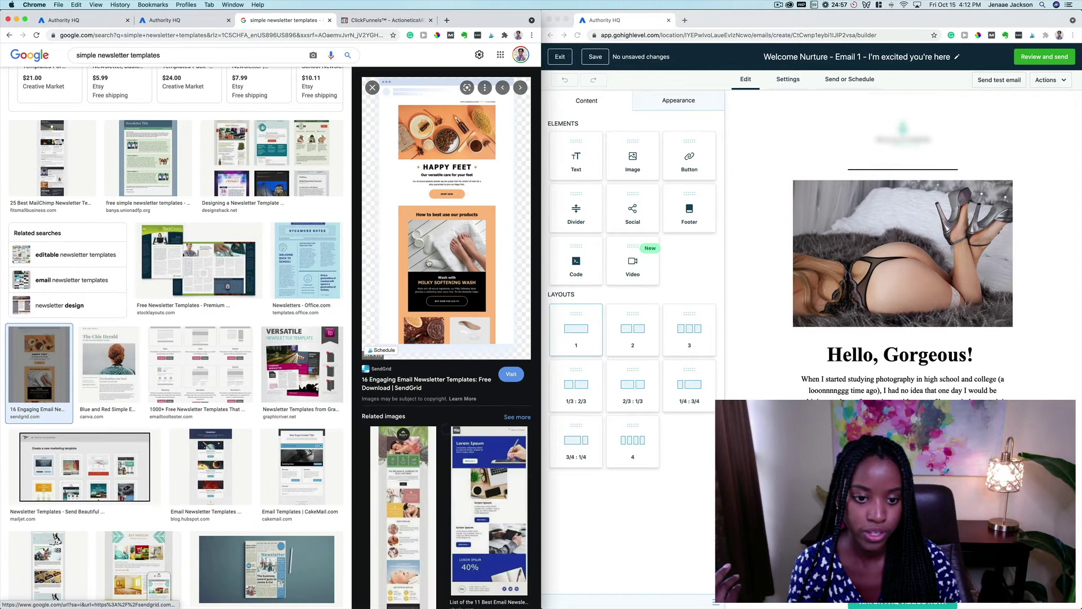
click(403, 382)
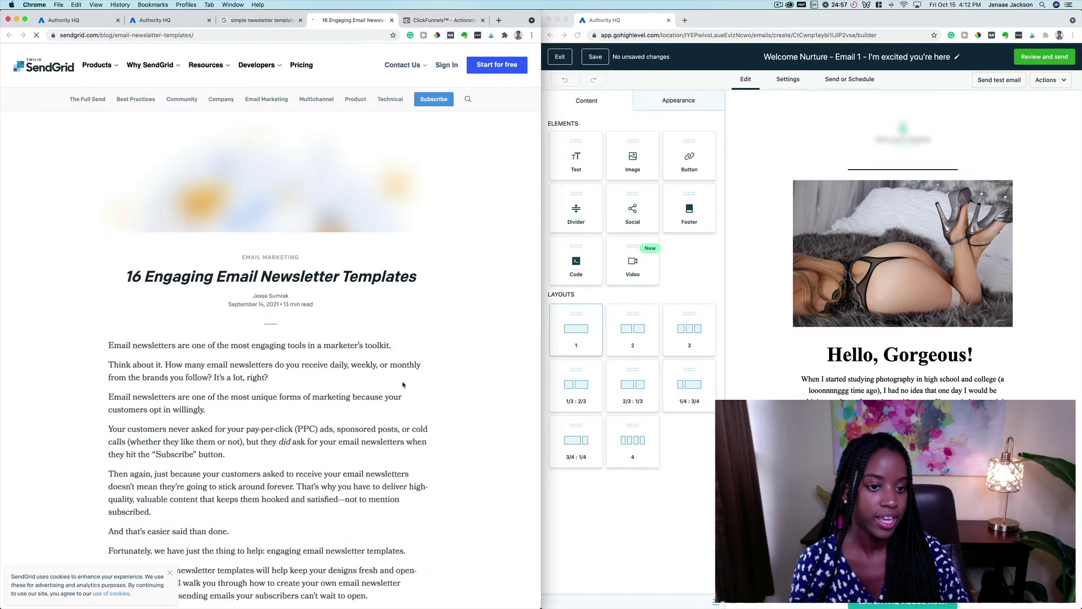
Step: Read through SendGrid's real estate, hotel, travel and nonprofit newsletter template examples
scroll(403, 384, down, 14)
scroll(403, 385, down, 20)
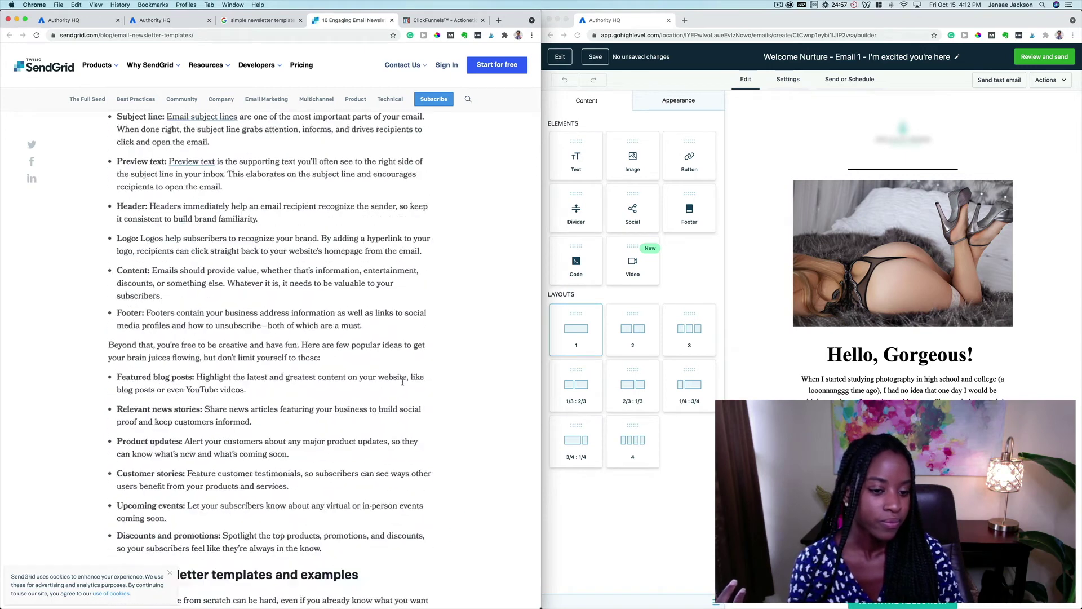
scroll(402, 383, up, 3)
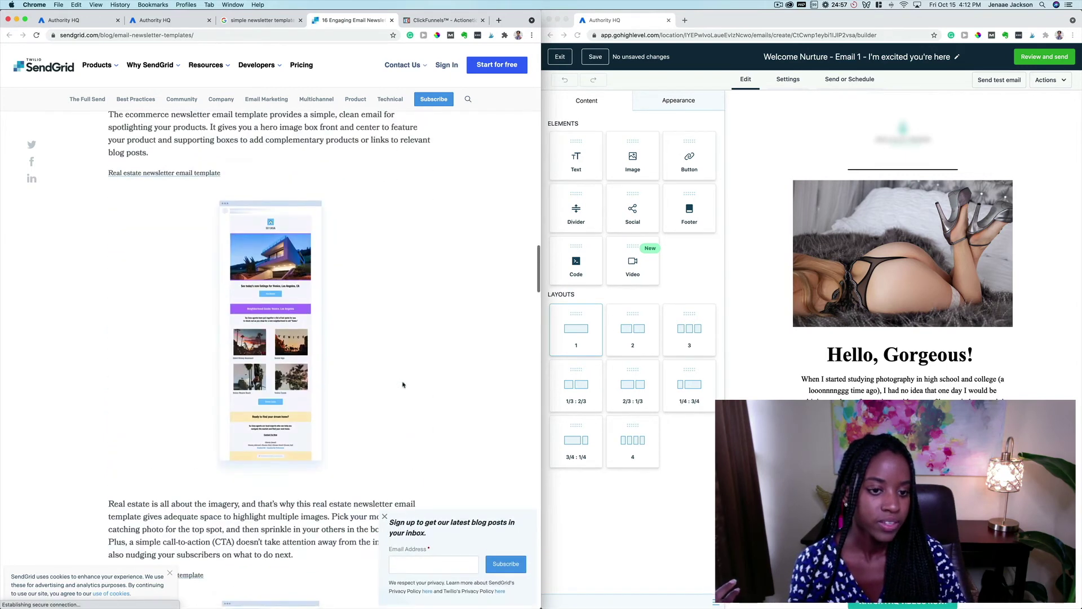
scroll(293, 404, down, 9)
scroll(294, 404, up, 3)
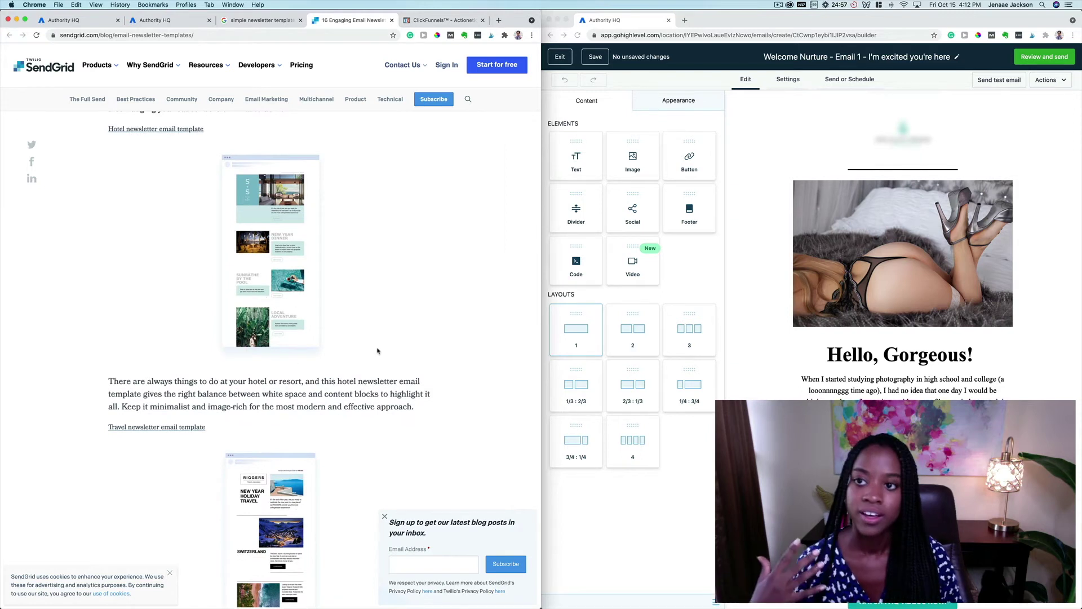
scroll(377, 350, down, 15)
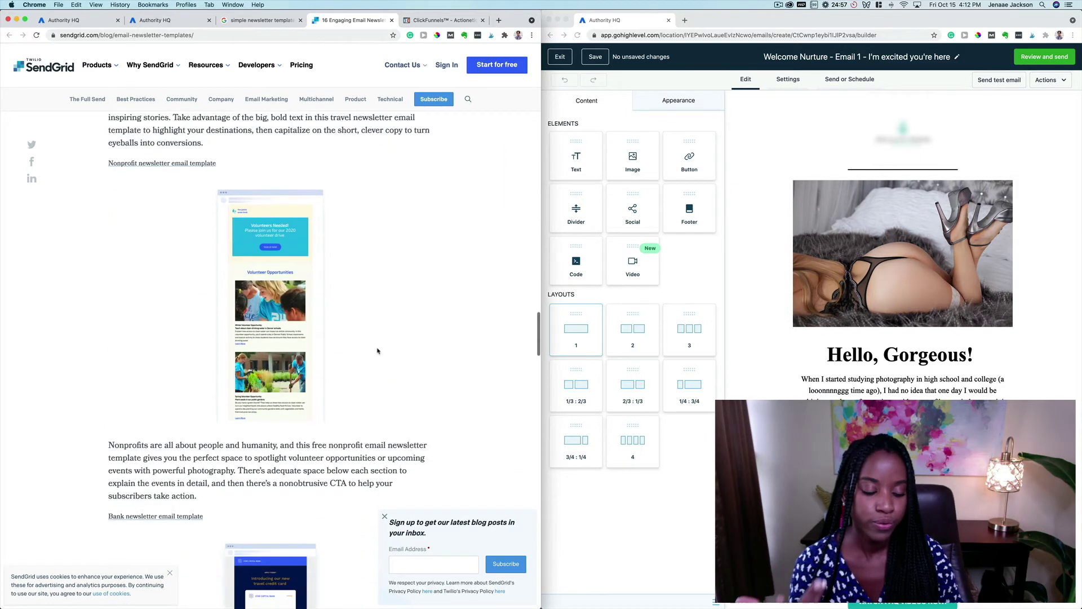
scroll(378, 350, down, 1)
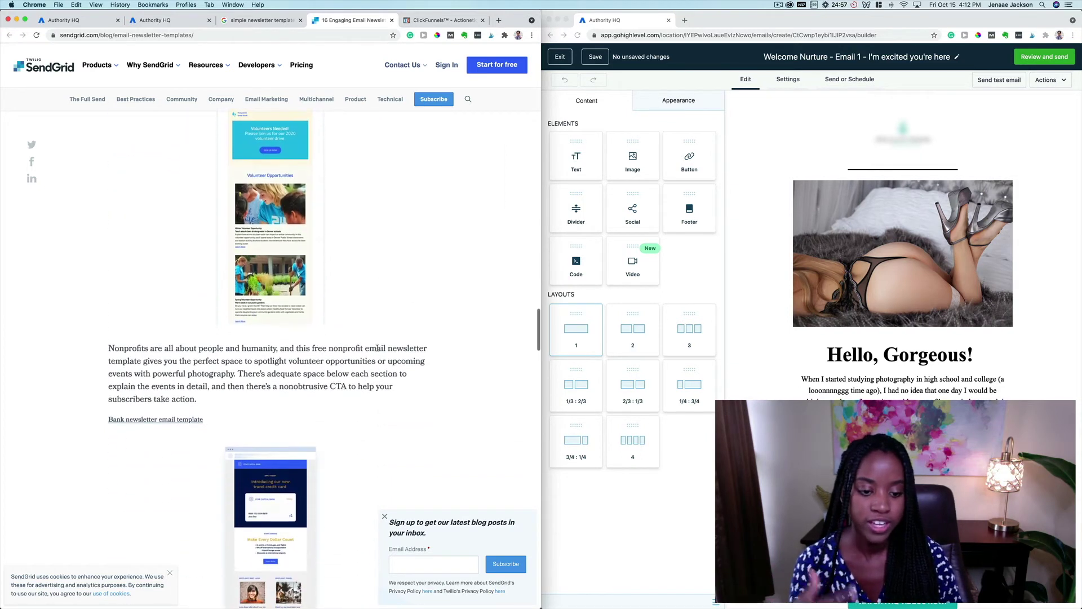
click(67, 22)
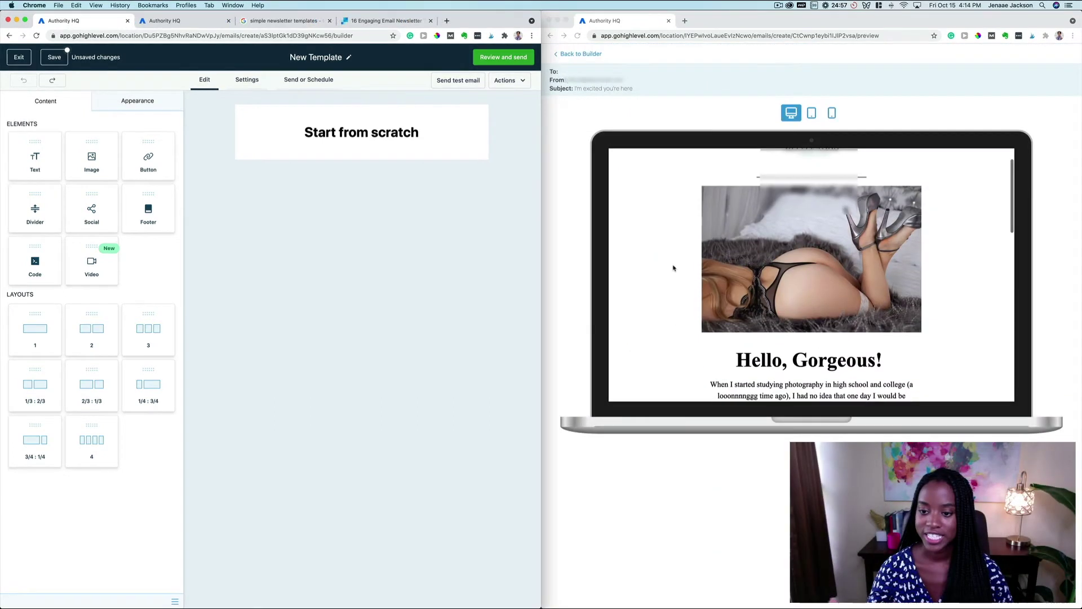
Step: Scroll the 'Hello, Gorgeous!' Welcome Nurture preview down and back up beside New Template
scroll(673, 267, down, 5)
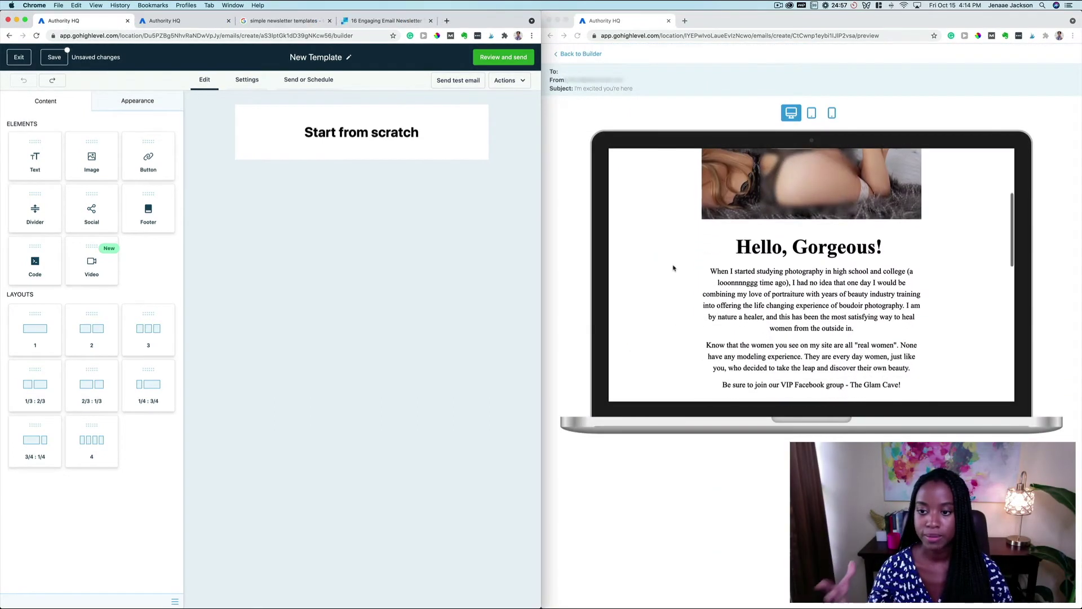
scroll(673, 267, down, 3)
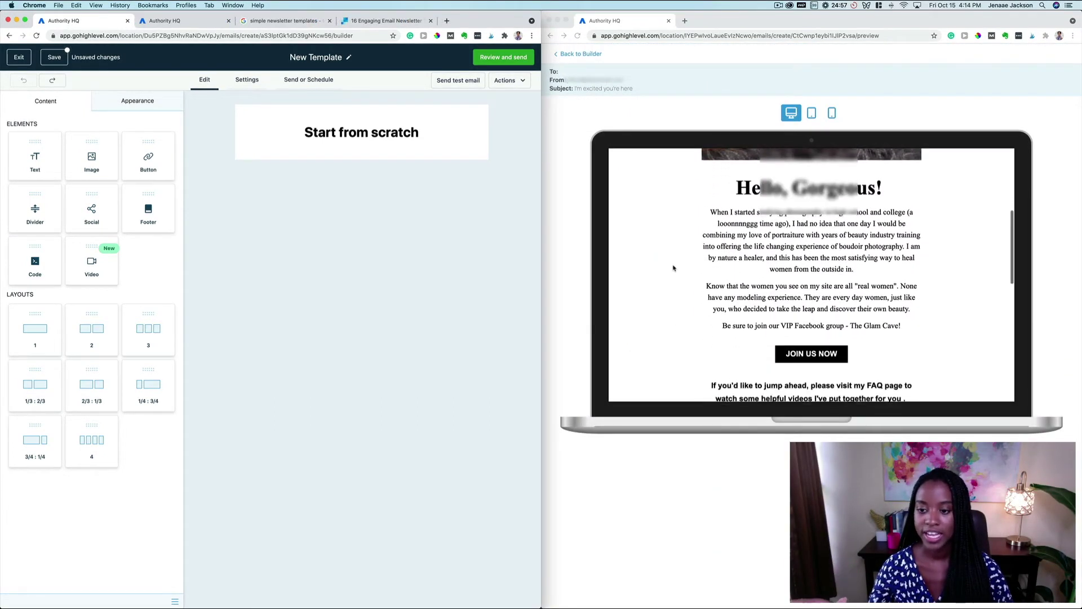
scroll(673, 268, up, 8)
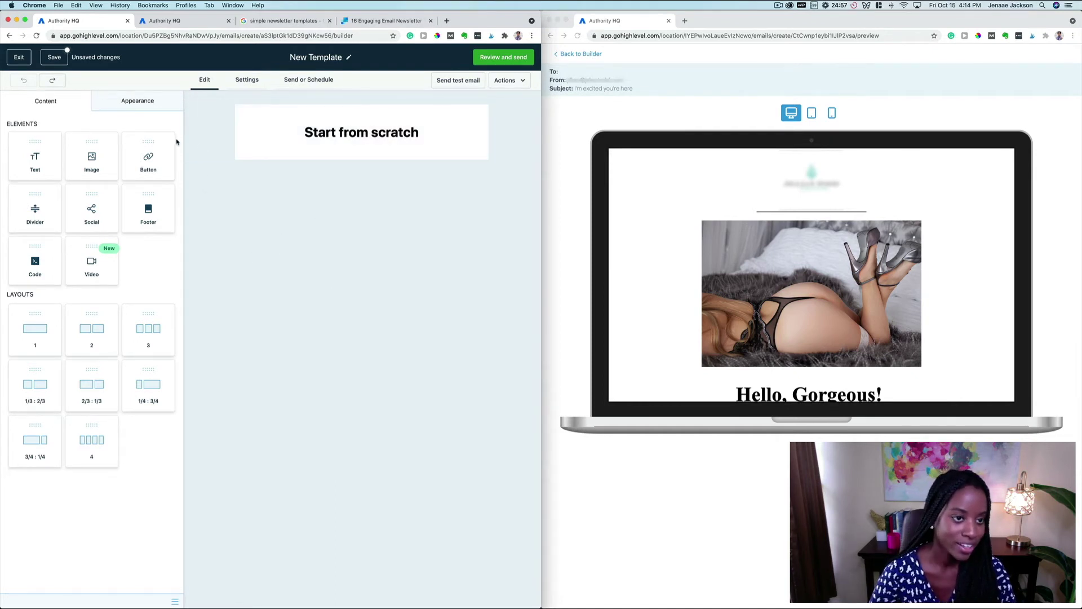
Step: Set the template background color to white in Appearance
click(166, 97)
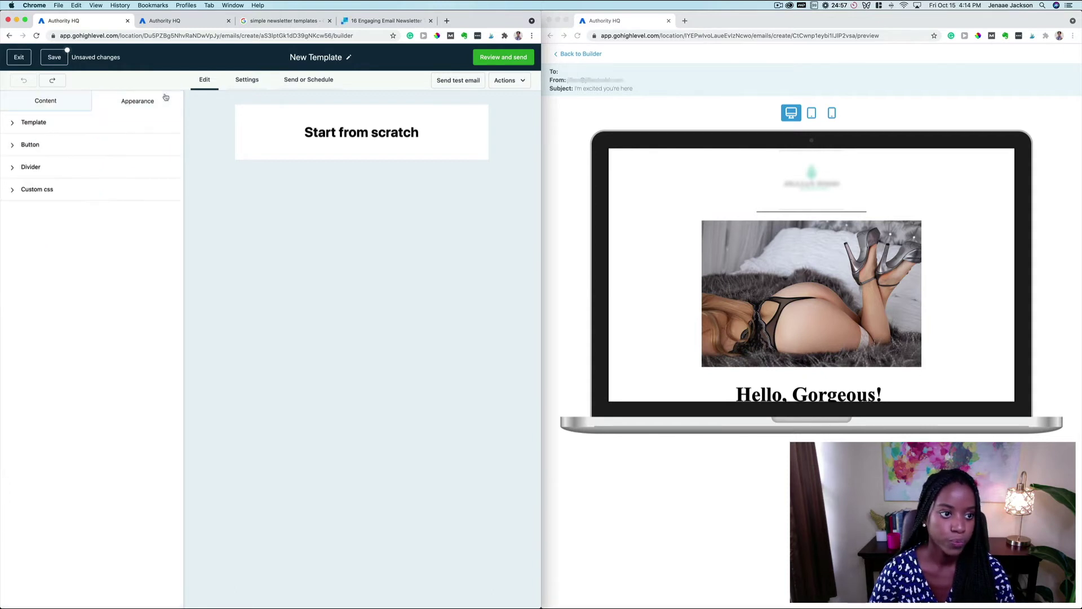
click(141, 125)
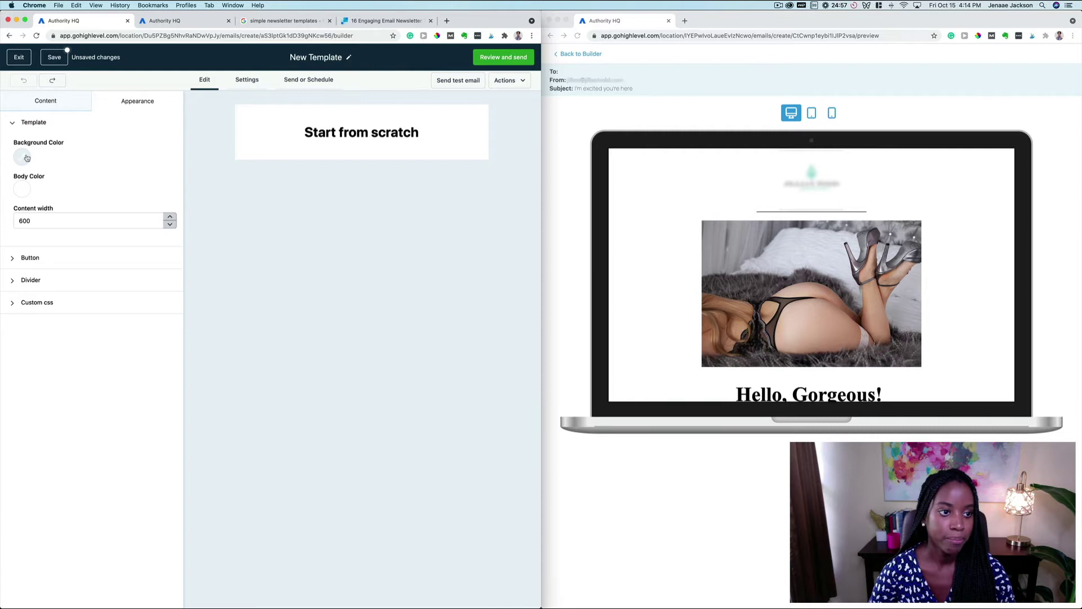
click(25, 158)
click(144, 168)
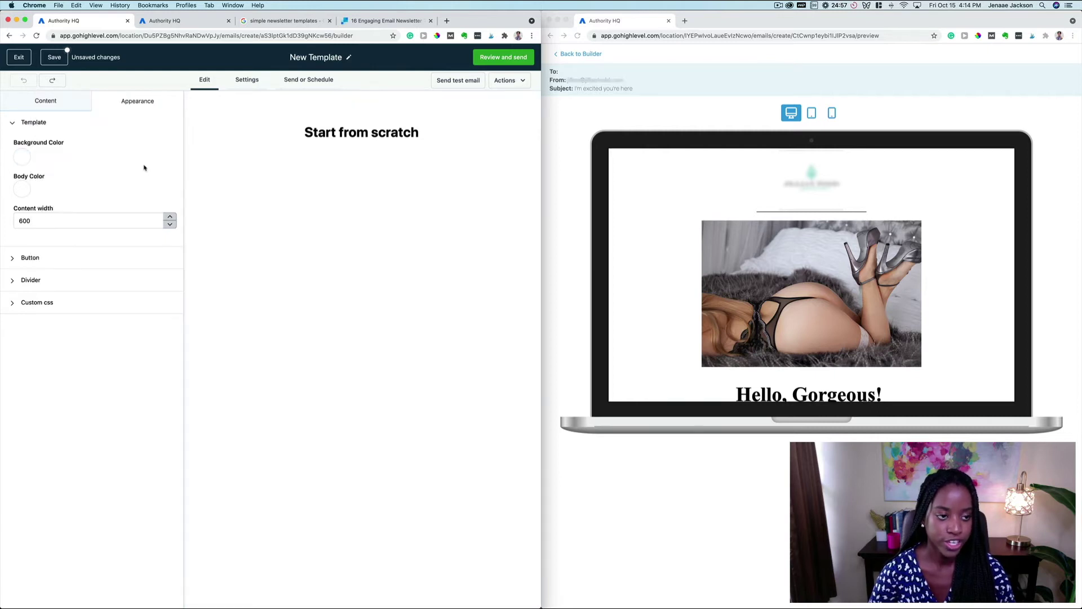
Step: Add an image block, a divider, a second image block and a text block to the canvas
click(64, 102)
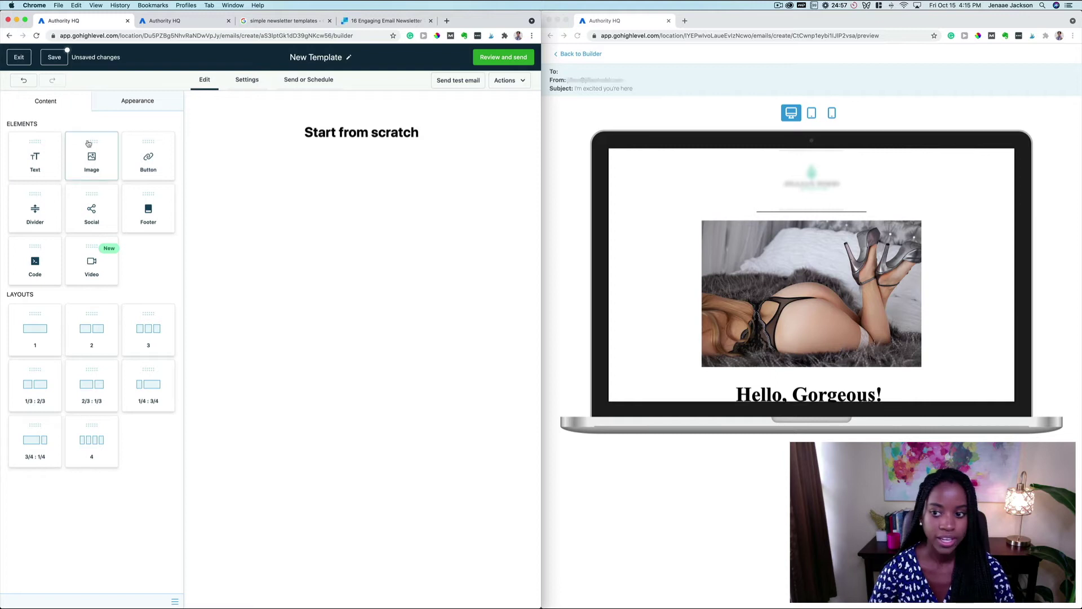
drag(93, 166, 341, 116)
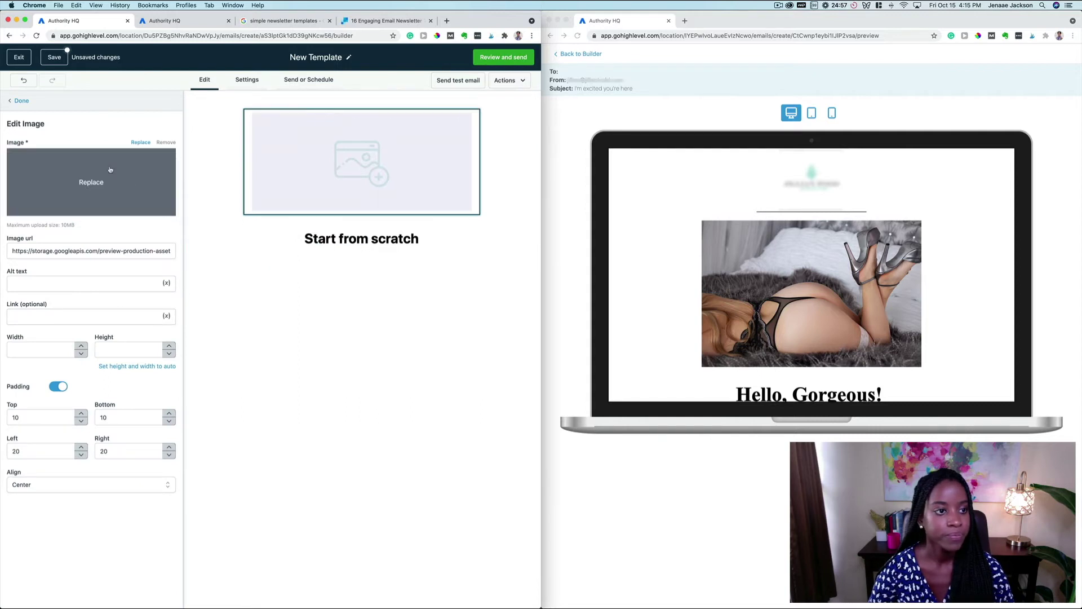
click(22, 105)
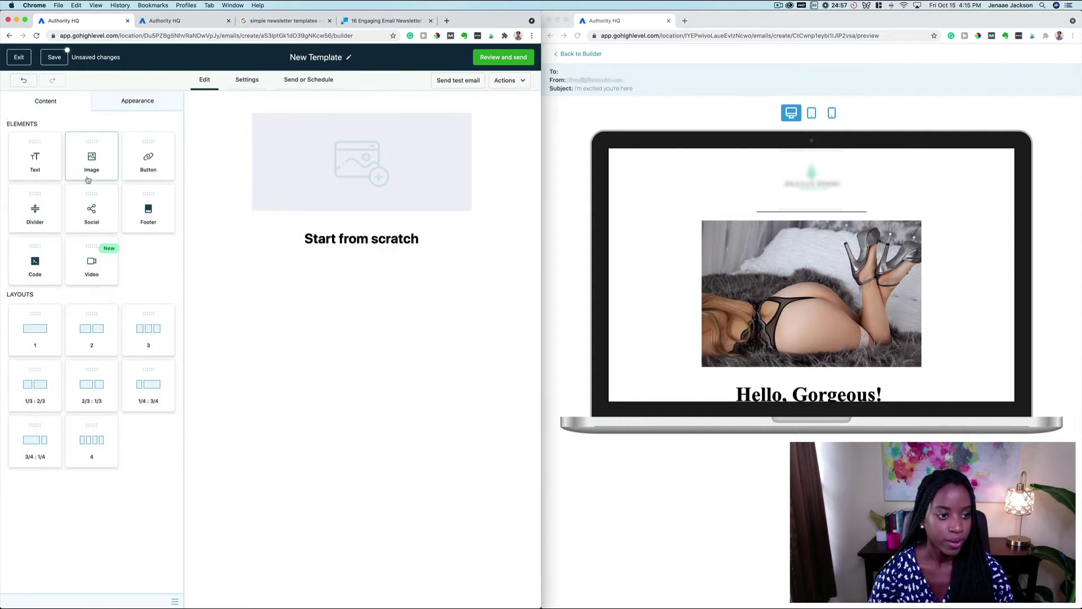
drag(50, 209, 362, 218)
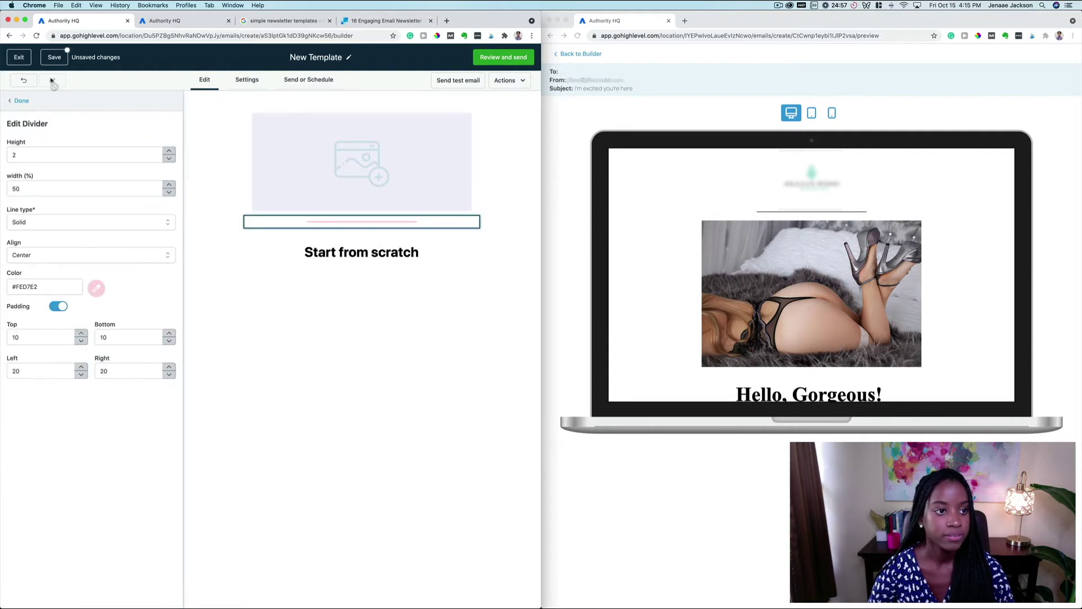
click(18, 101)
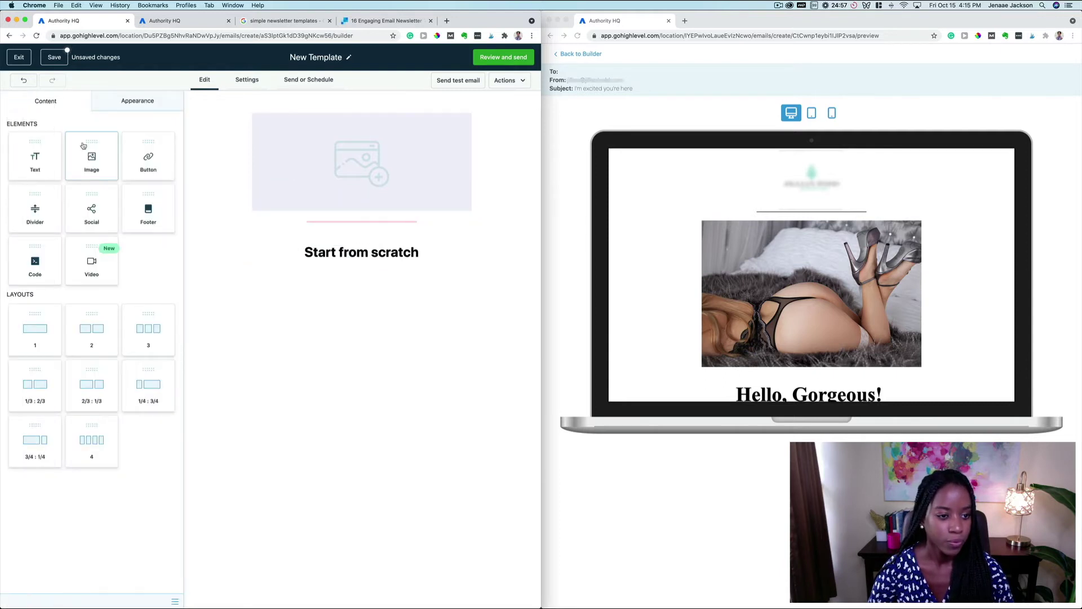
drag(82, 148, 381, 240)
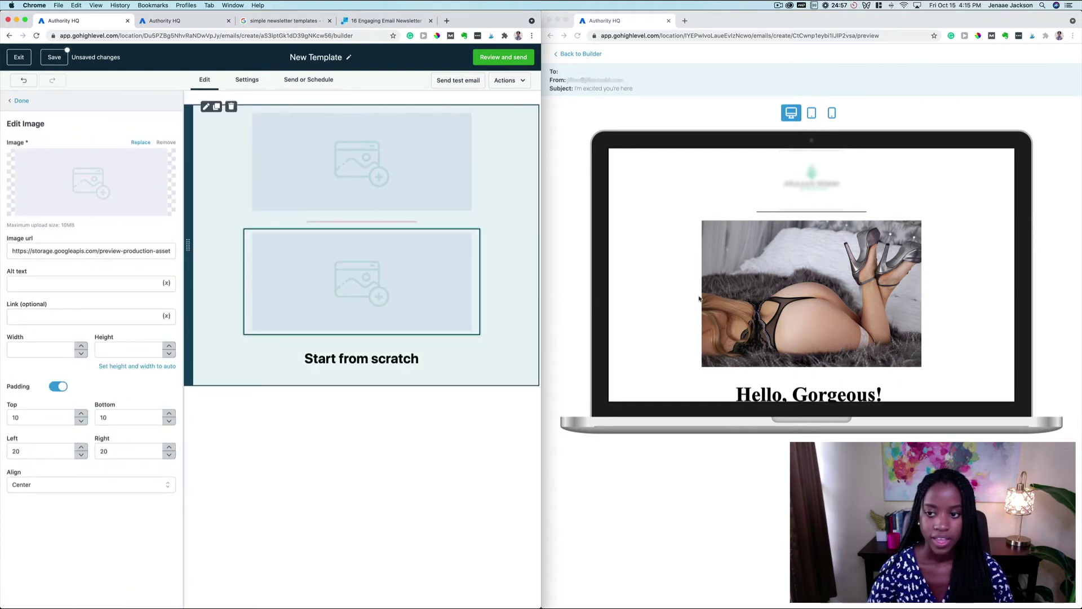
scroll(699, 299, down, 3)
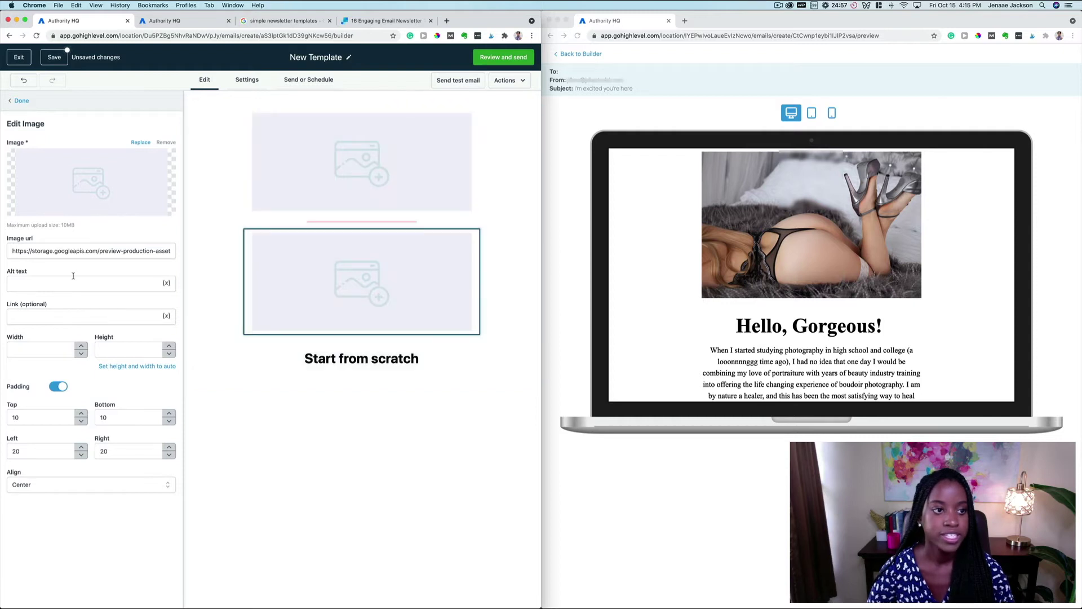
click(18, 101)
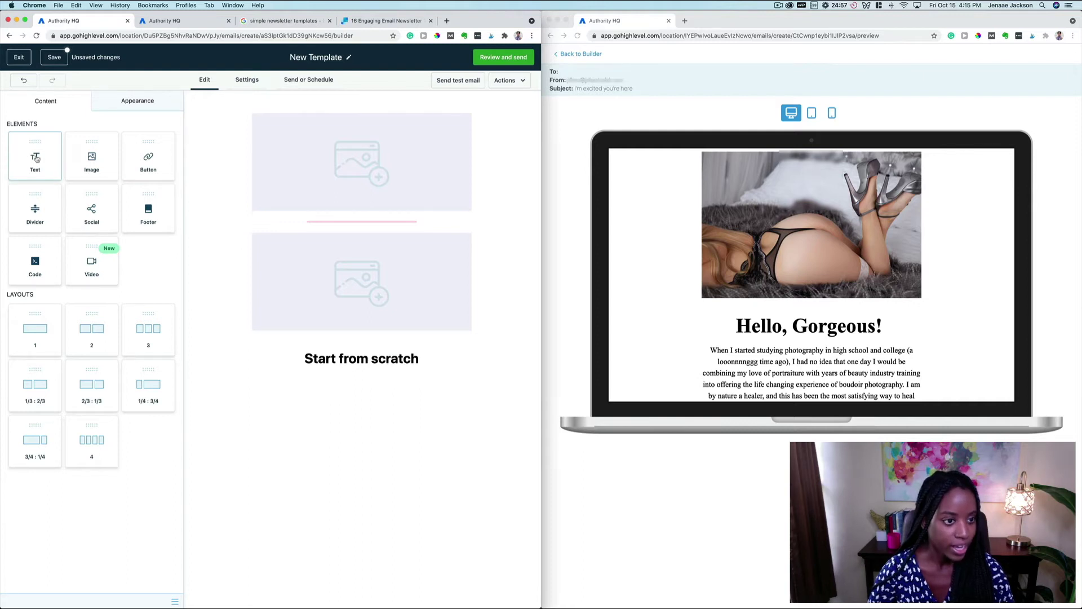
drag(36, 158, 378, 411)
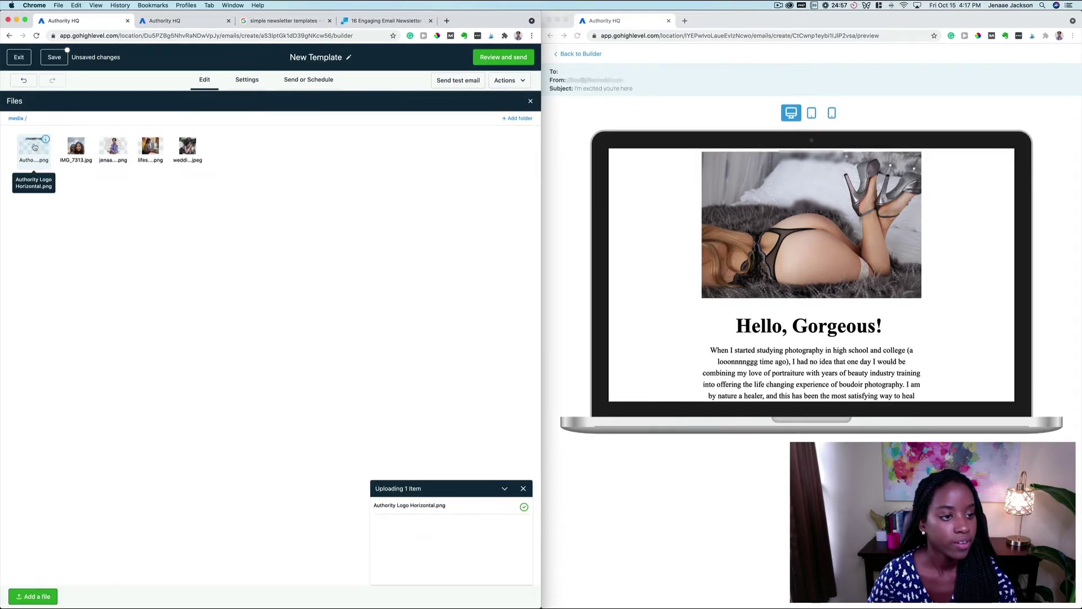
Step: Insert Authority Logo Horizontal.png into the top image block of the new template
click(34, 147)
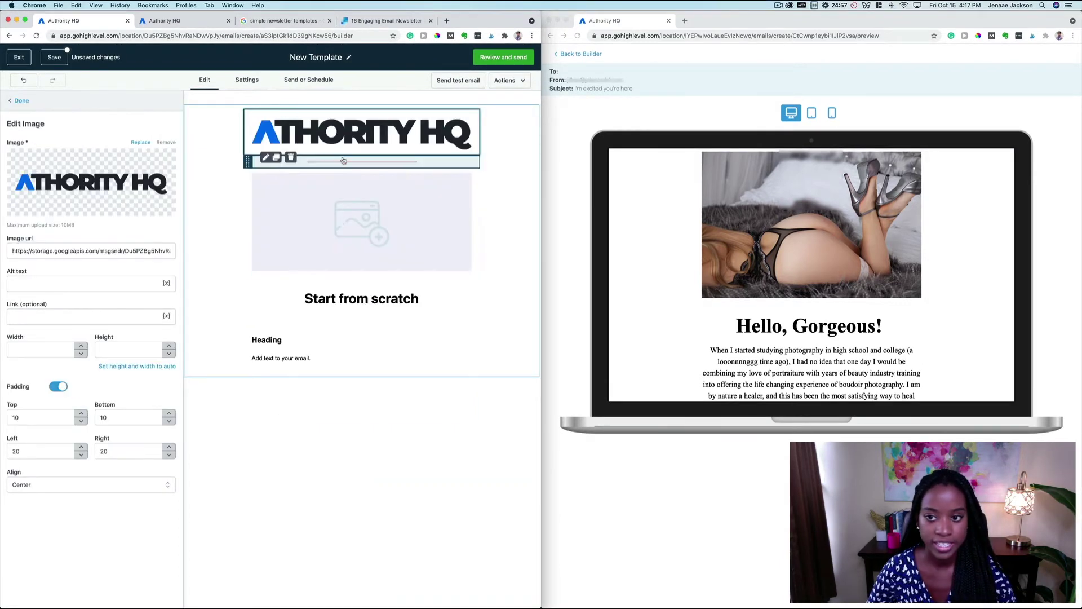
click(664, 213)
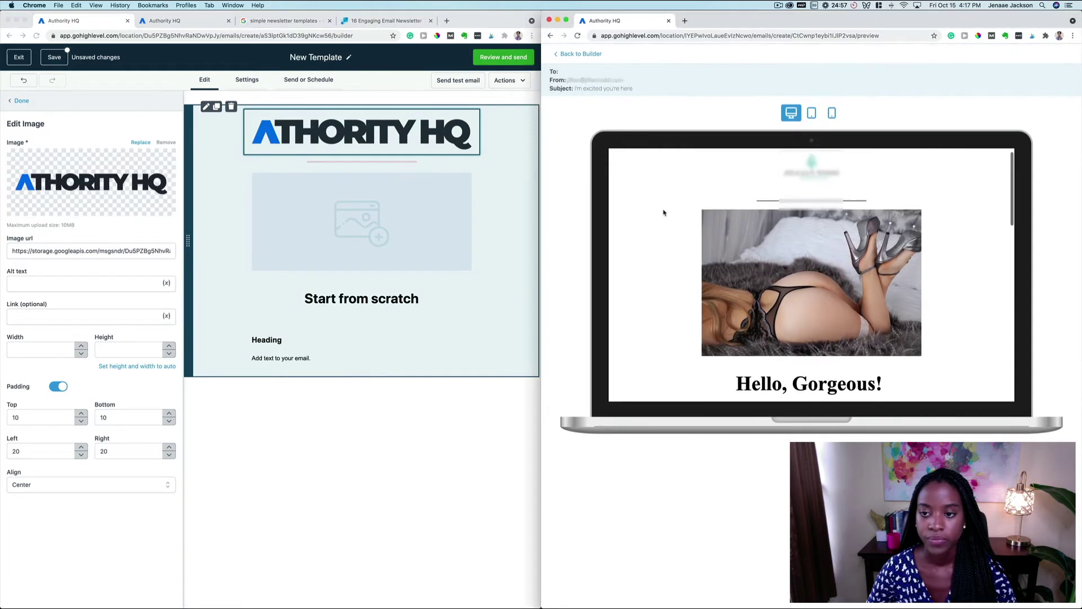
click(449, 144)
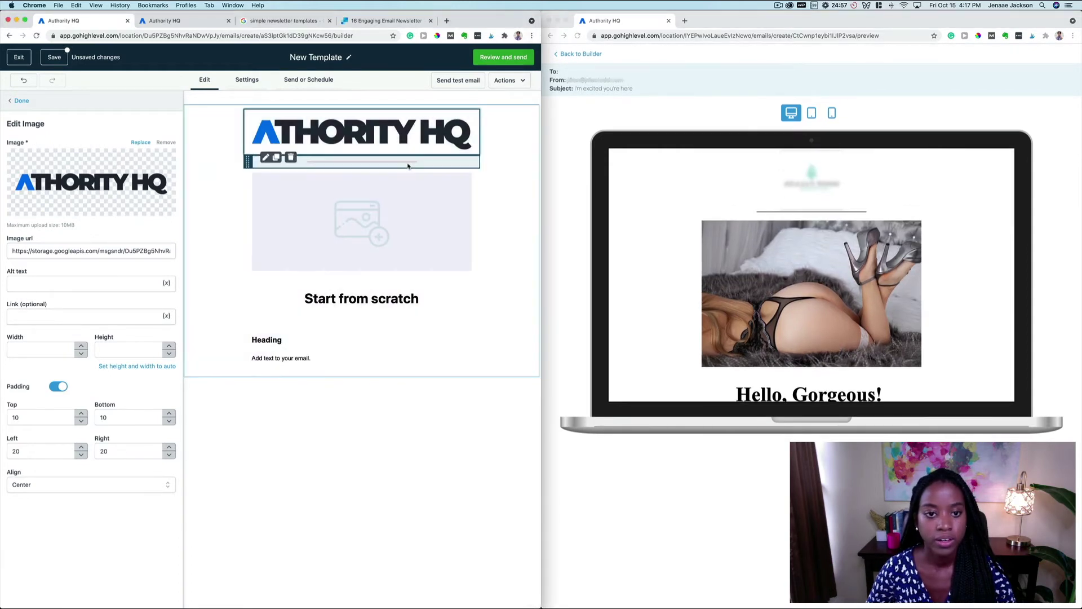
Step: Reselect the logo image for editing and return the other window to the Welcome Nurture email
click(407, 163)
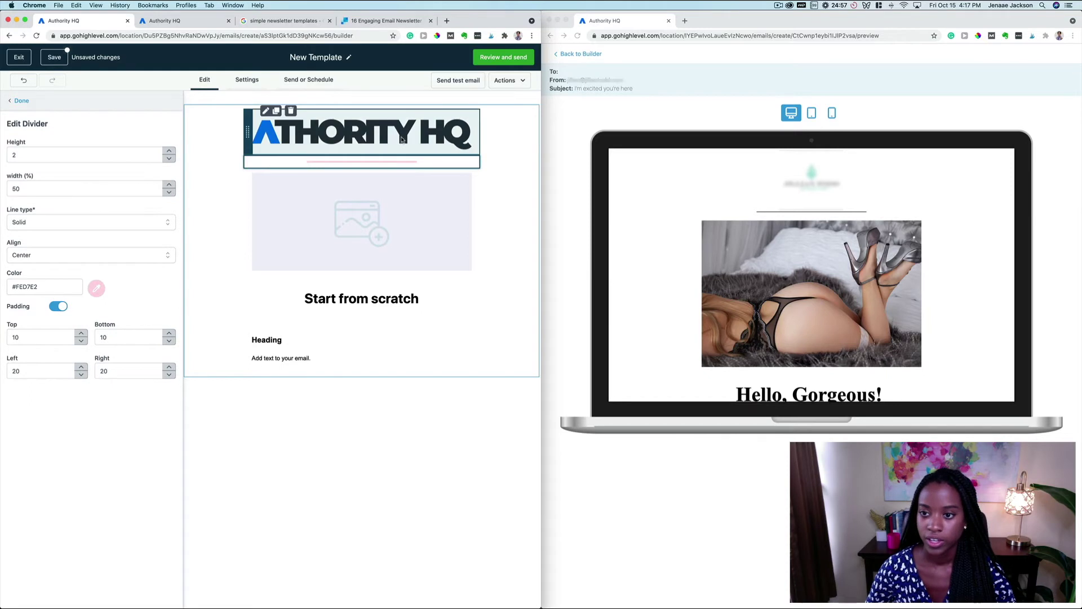
click(402, 139)
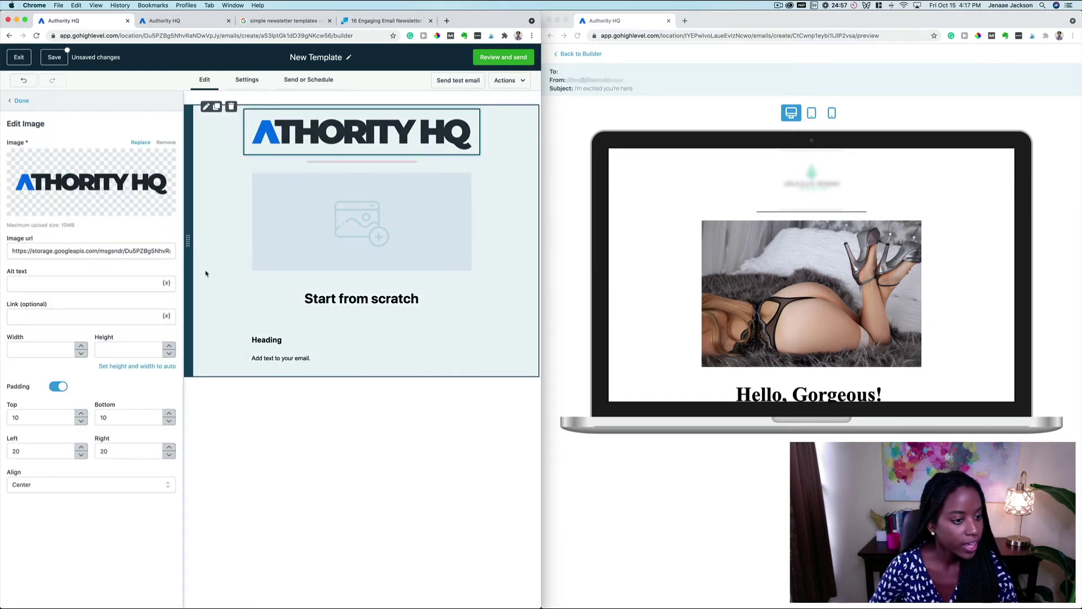
click(20, 102)
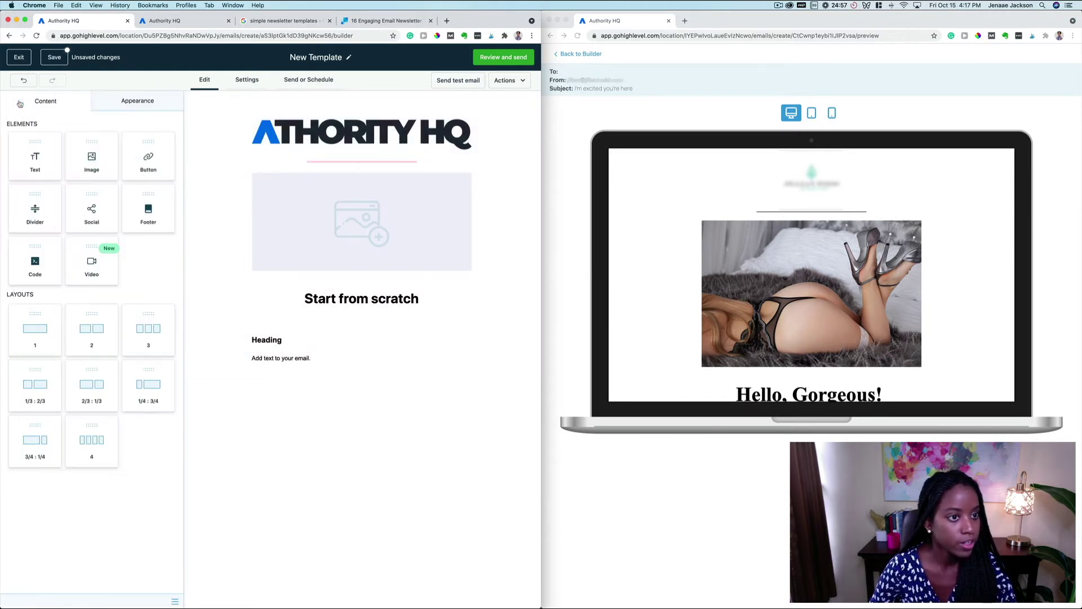
click(265, 143)
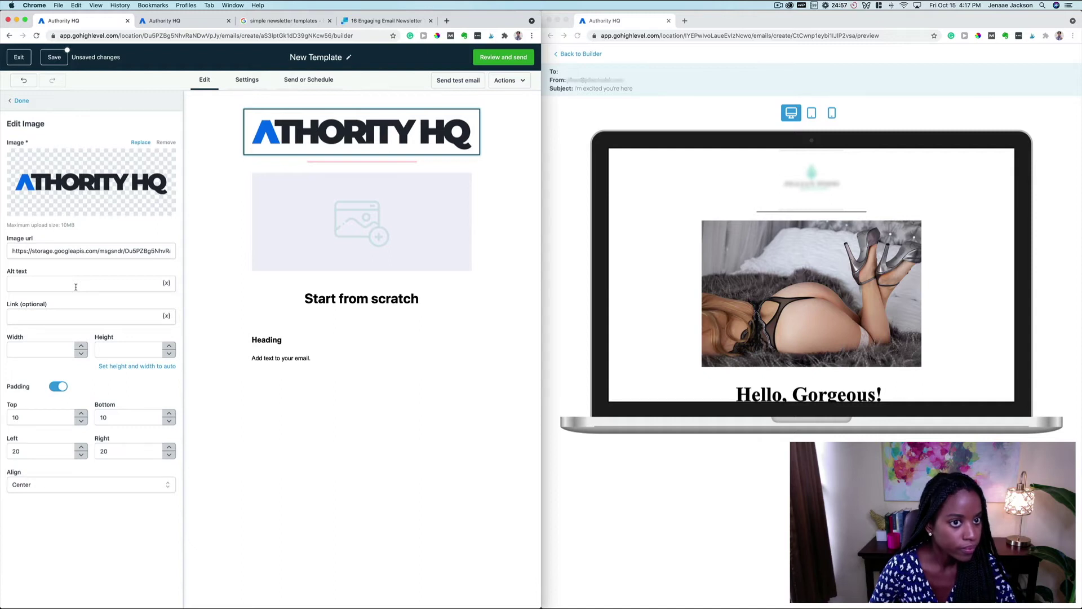
click(582, 54)
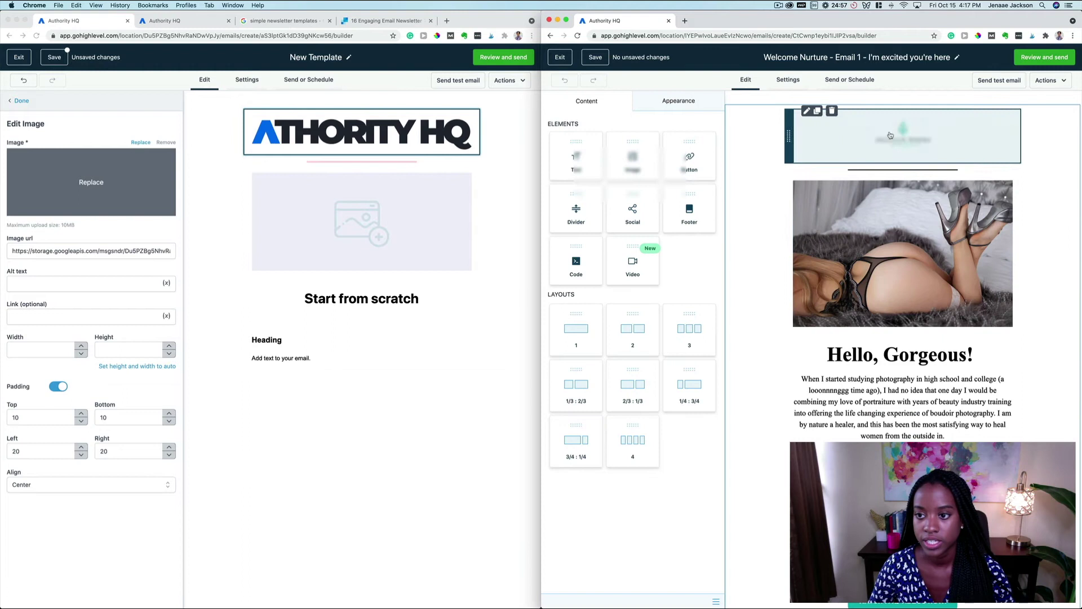
Step: Check the welcome email's 150 logo width, then set the new logo's width to 160
click(890, 135)
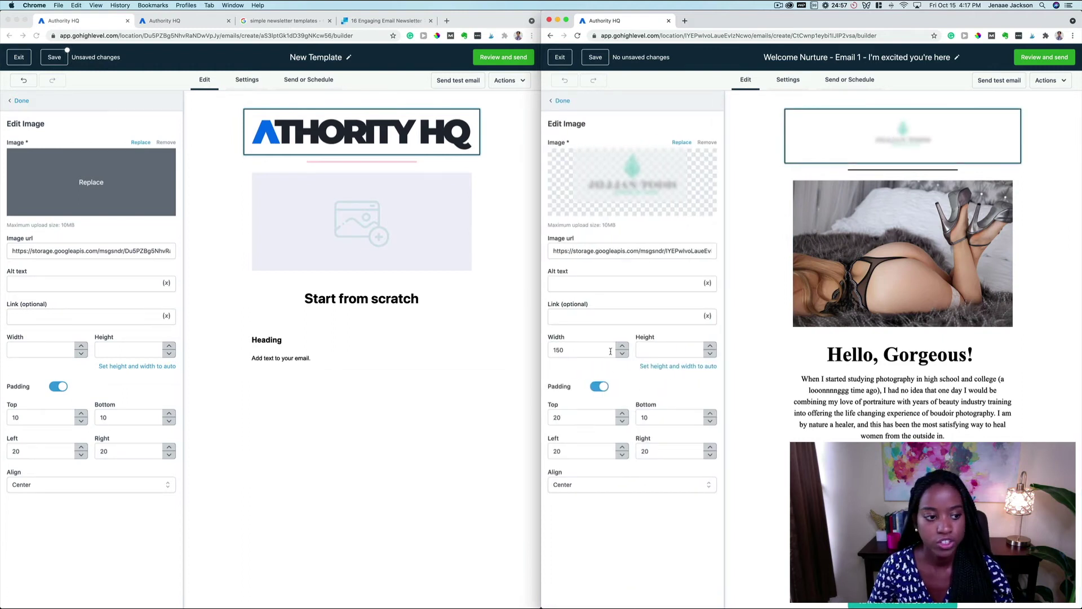
click(362, 129)
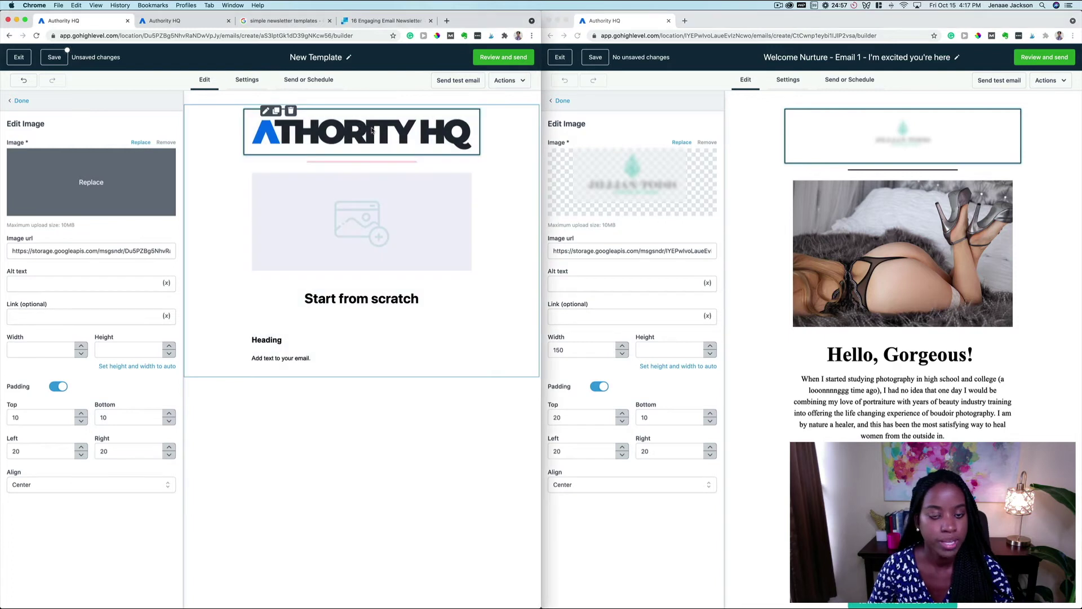
click(385, 137)
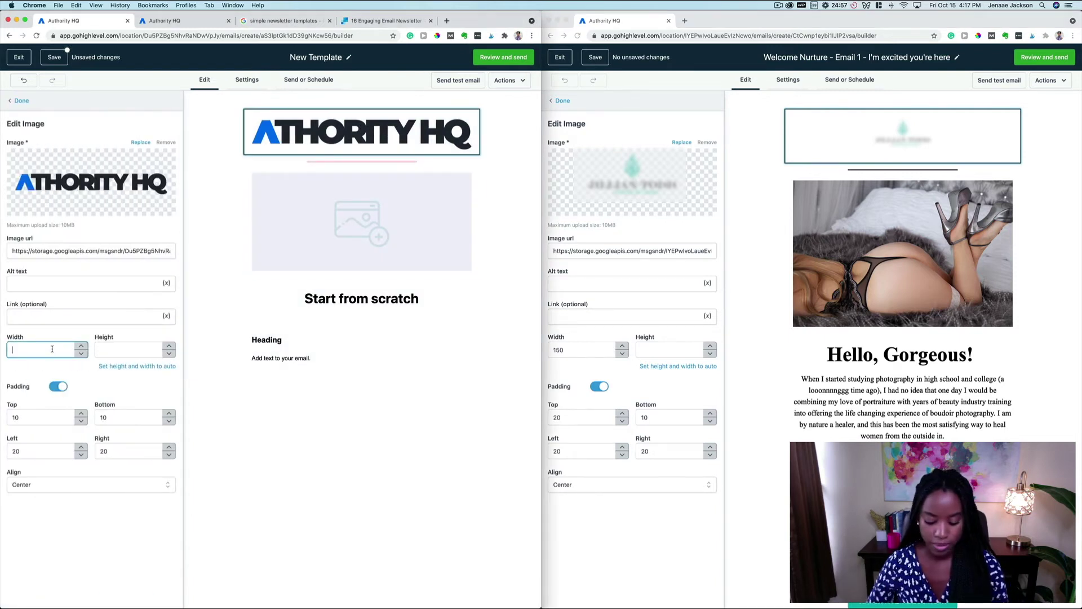
text(150)
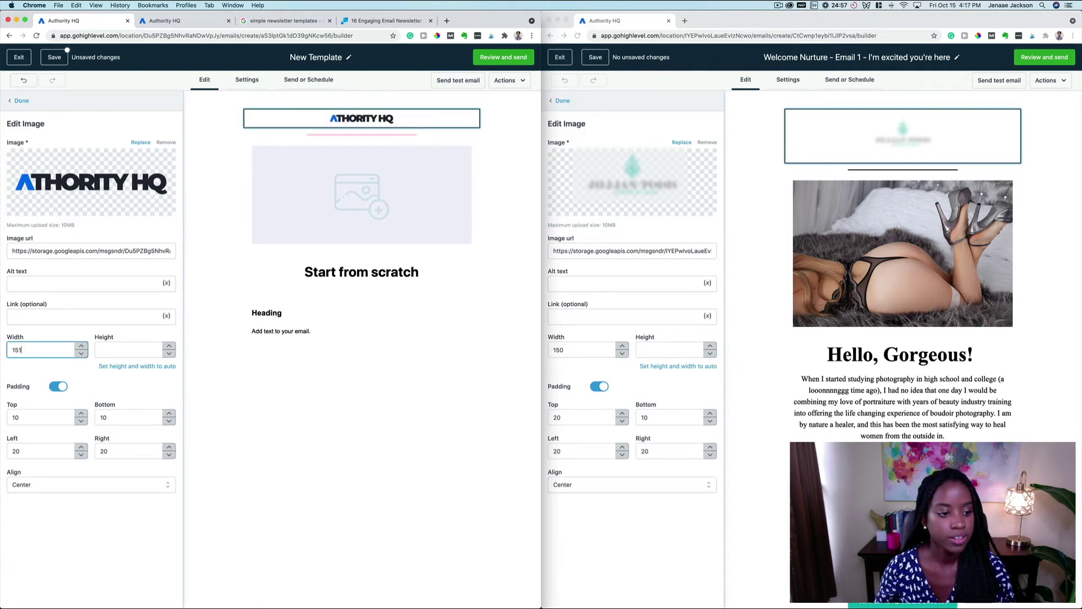
key(BackSpace)
text(8)
key(BackSpace)
key(BackSpace)
text(60)
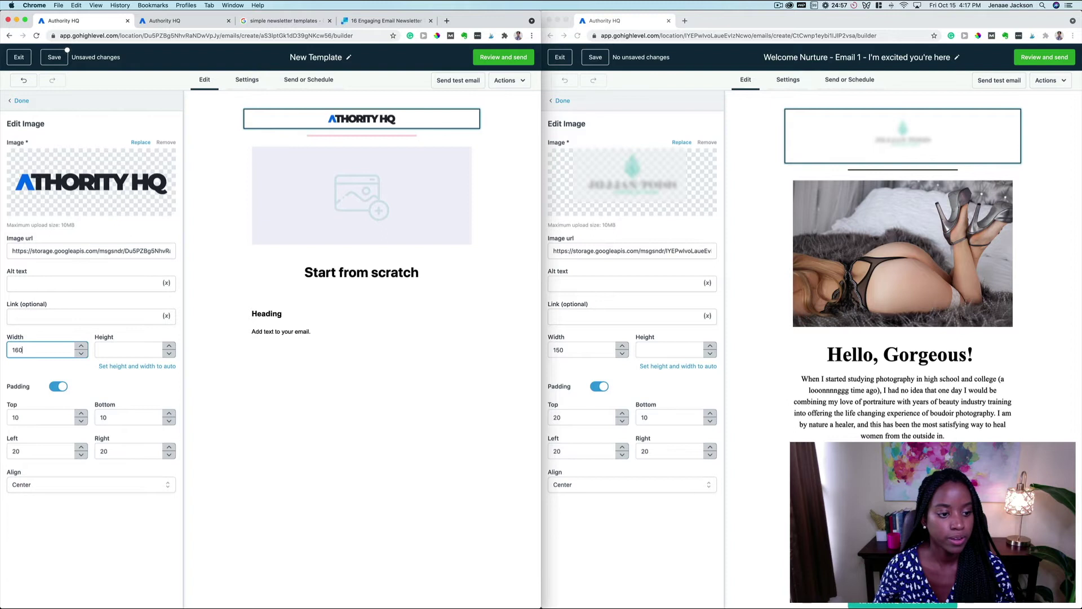
Step: Make the divider under the logo dark grey (#2d3748) with height 1
click(361, 136)
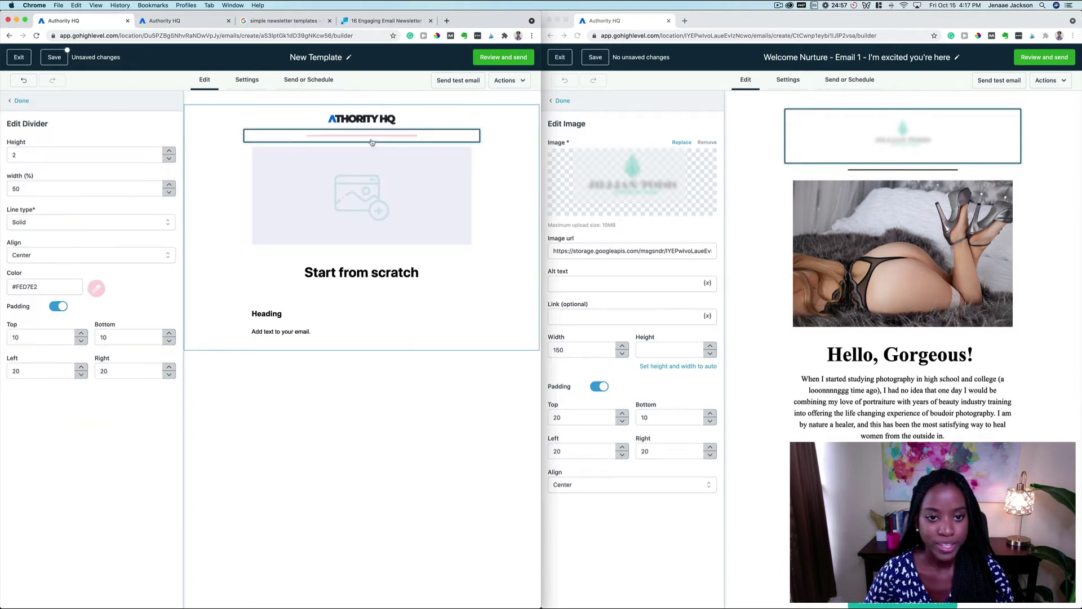
click(93, 288)
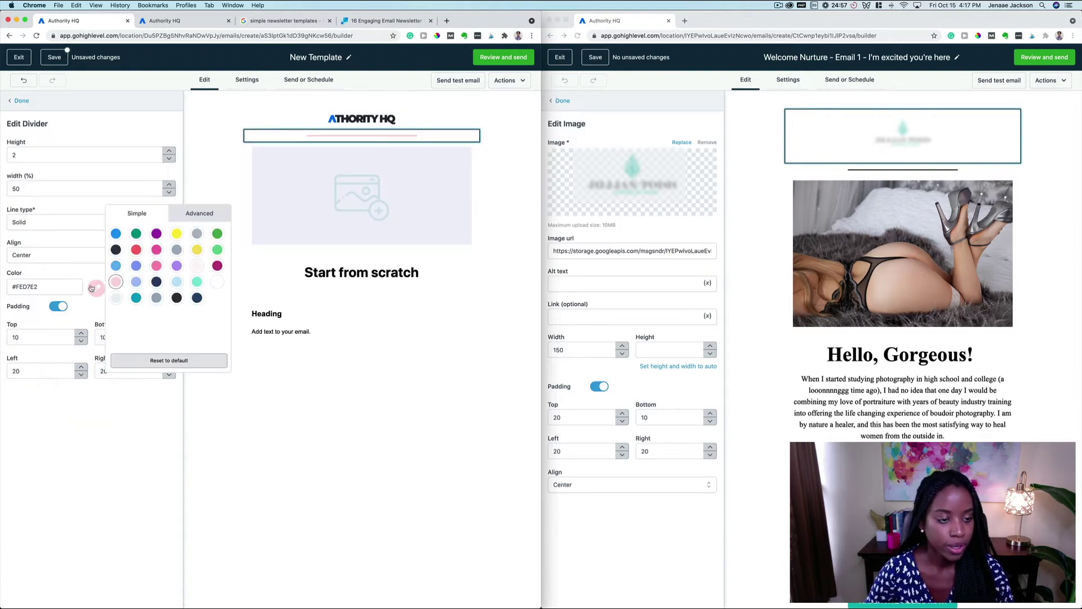
click(116, 249)
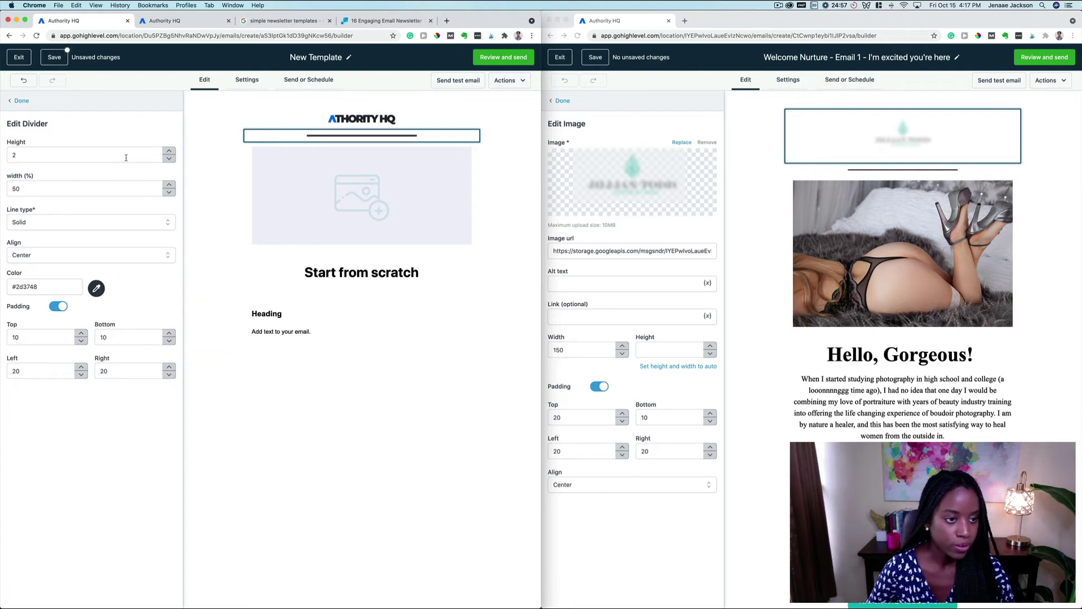
click(169, 159)
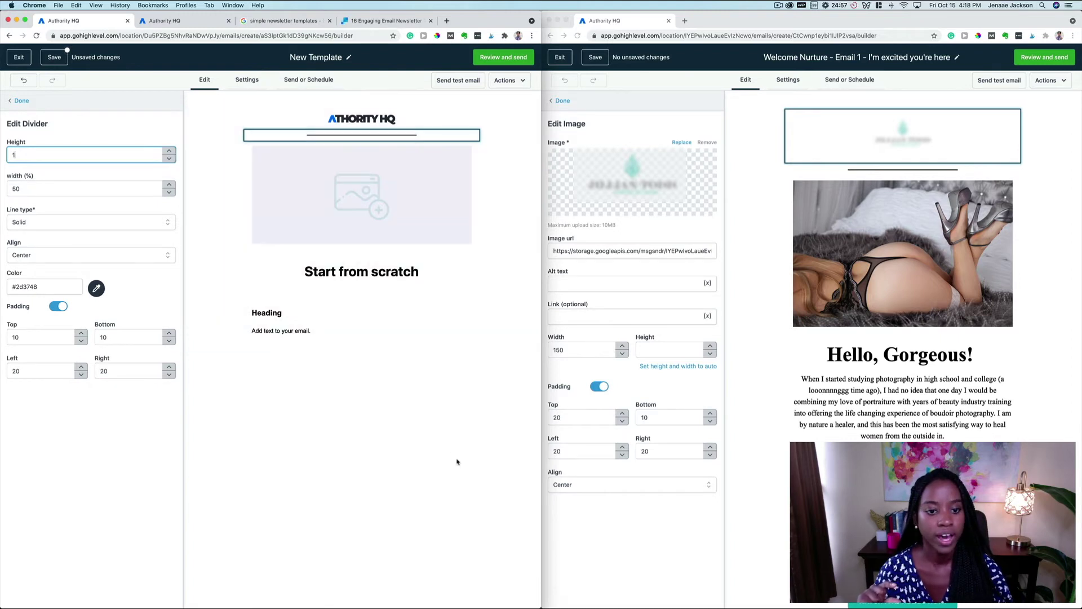
Step: Start a new upload for the second image block and search Downloads for the 'pexe' photos
click(406, 181)
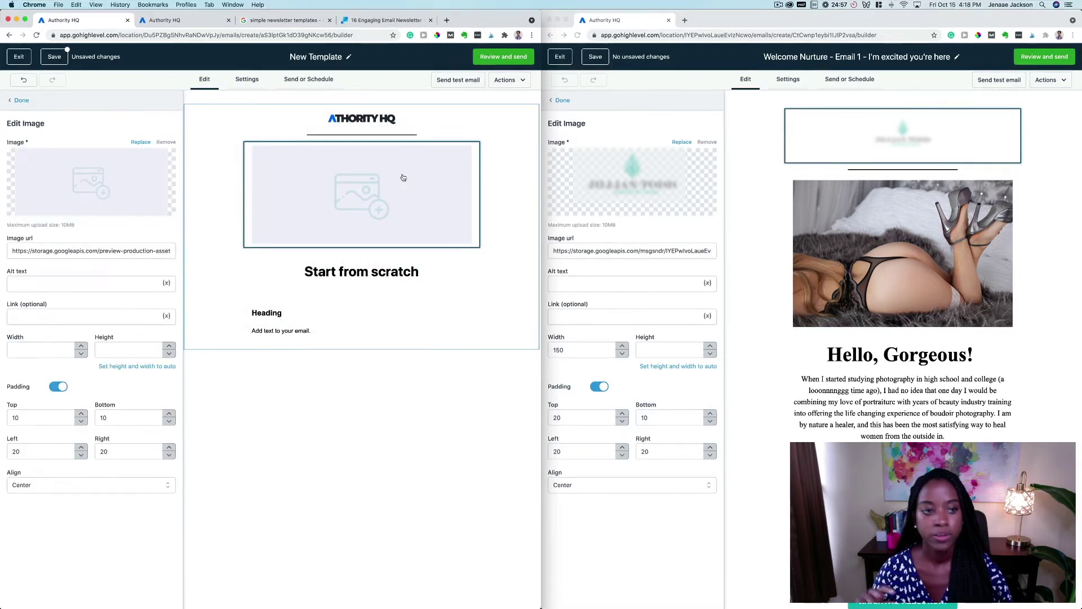
click(94, 196)
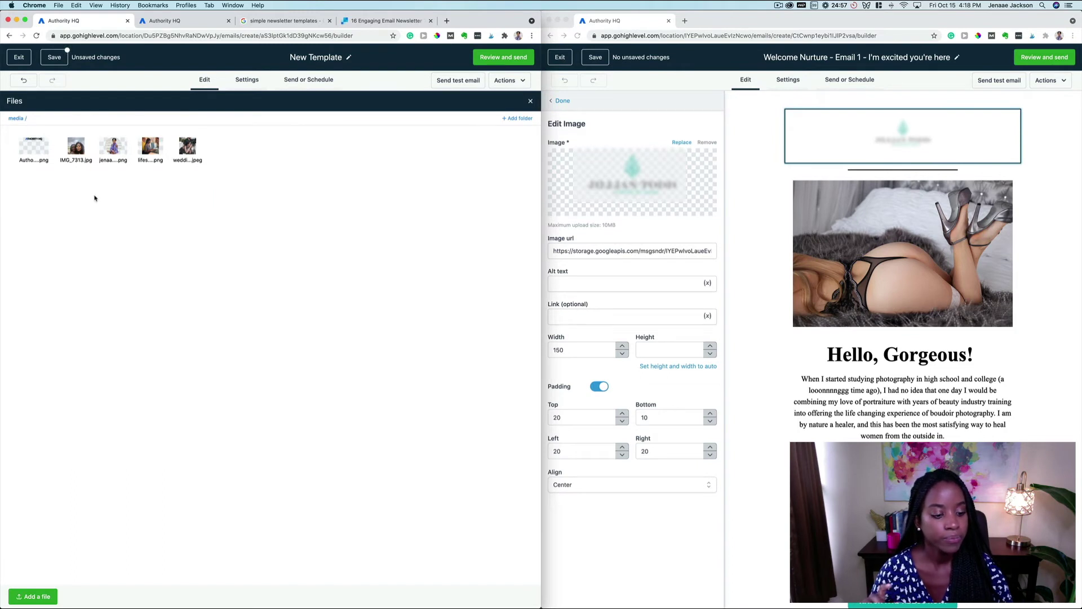
click(40, 601)
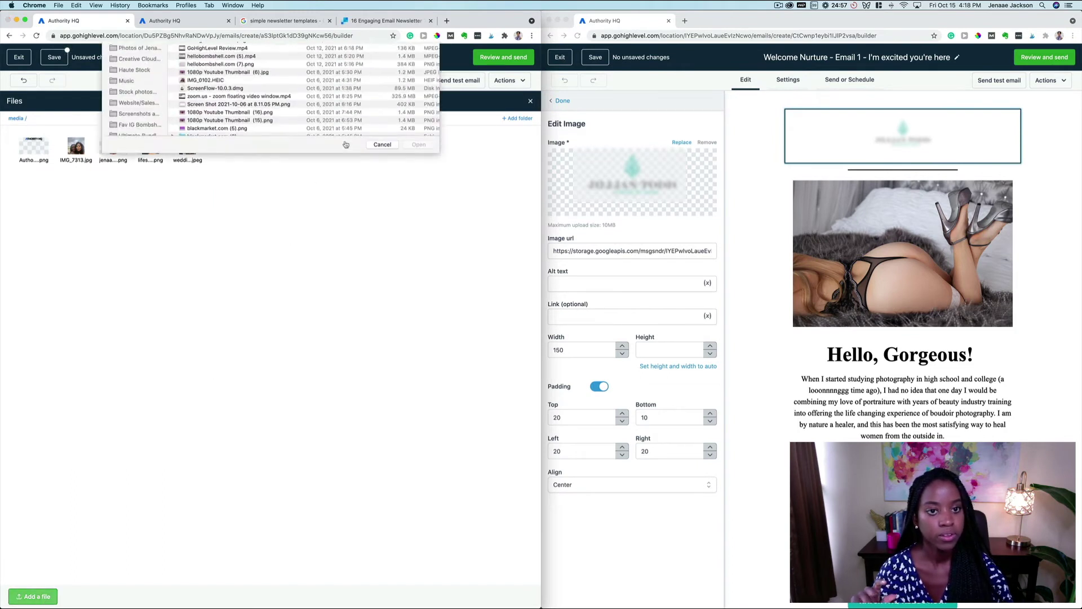
click(378, 50)
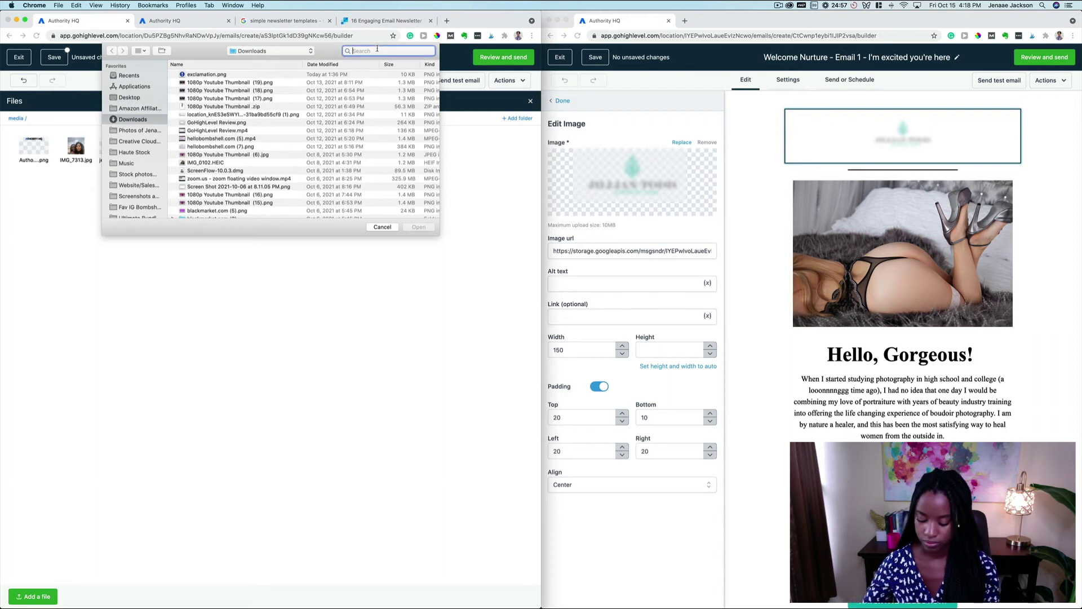
text(pexe)
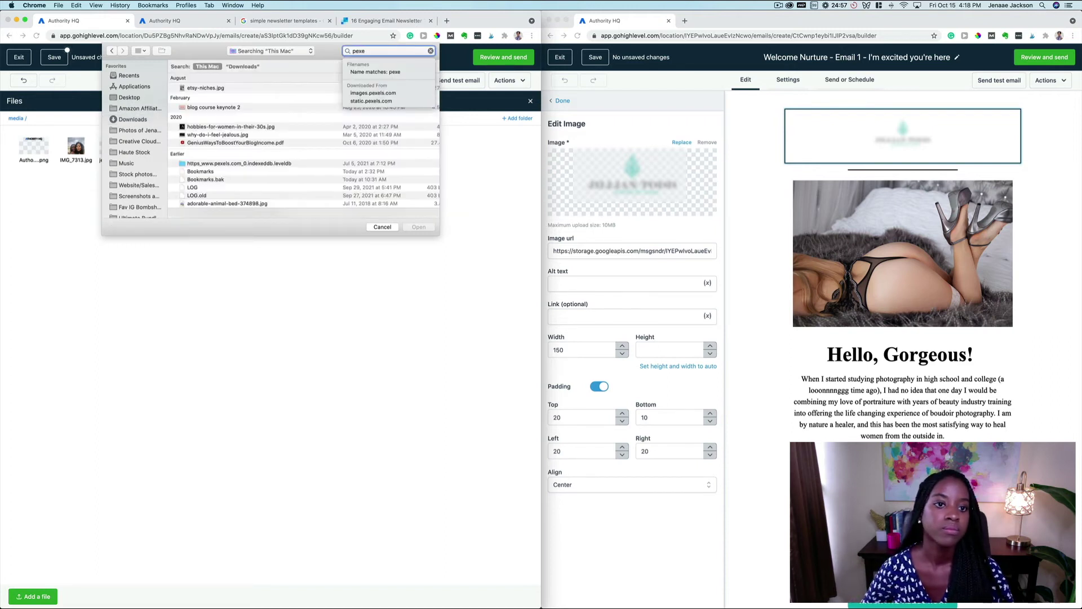
key(Down)
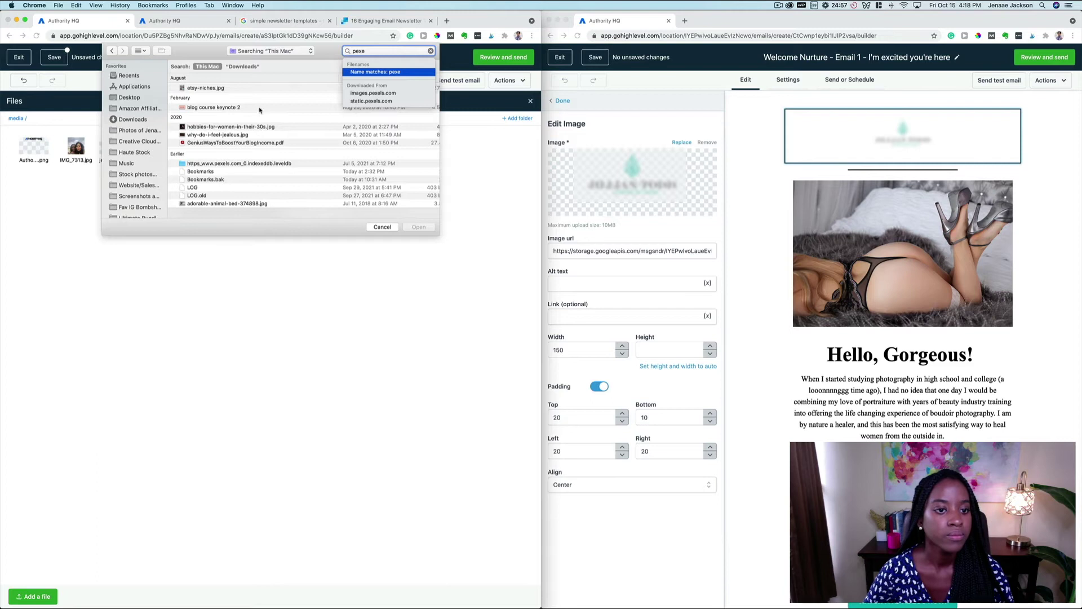
click(243, 67)
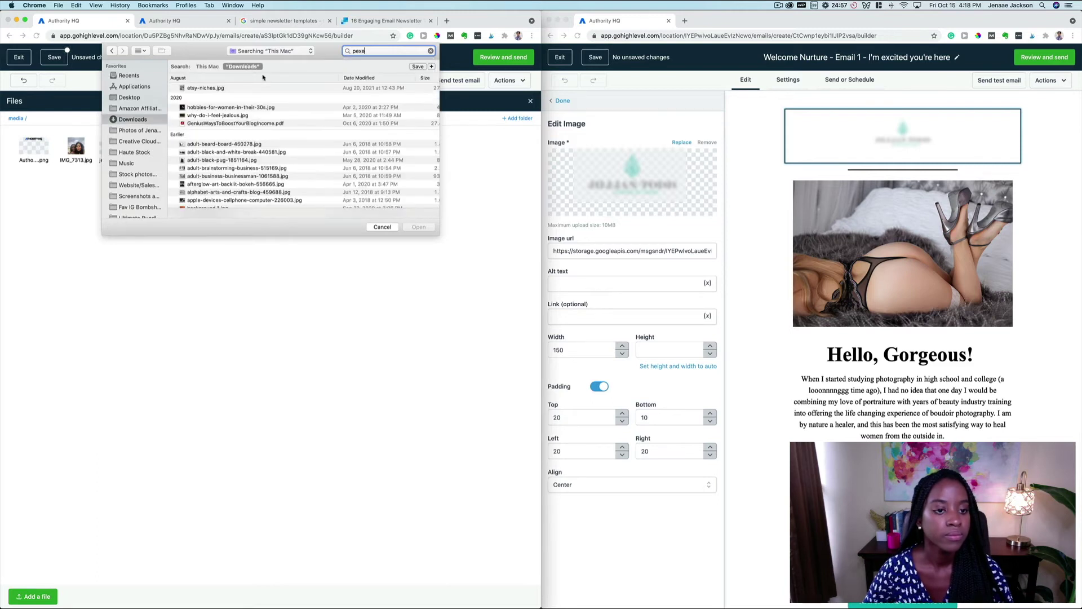
Step: Preview the photos, upload the laptop shot adult-business-businessman-1061588.jpg and insert it into the block
click(310, 153)
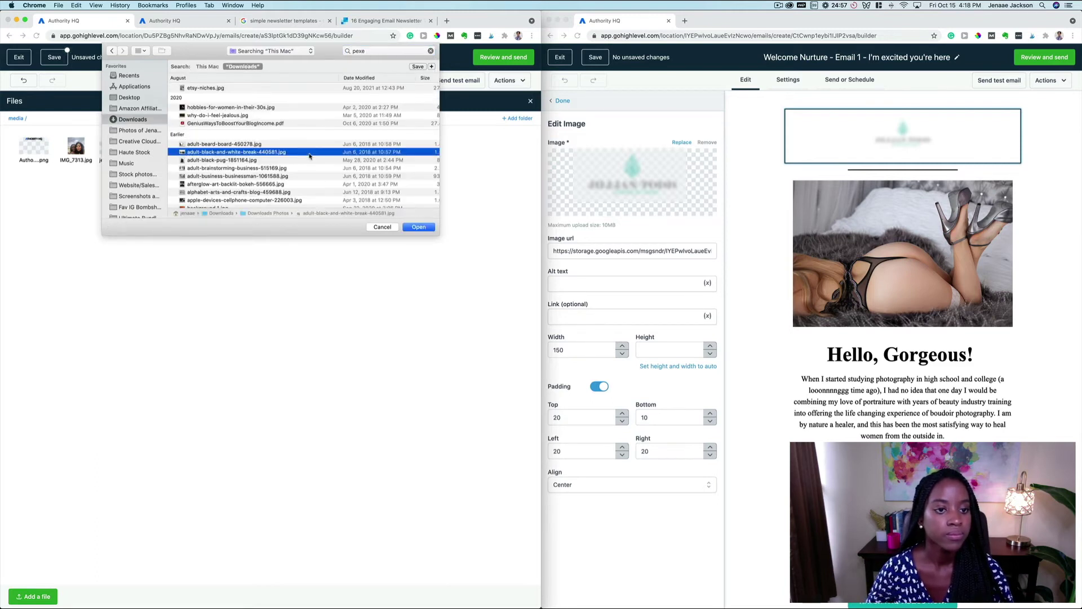
key(space)
key(space)
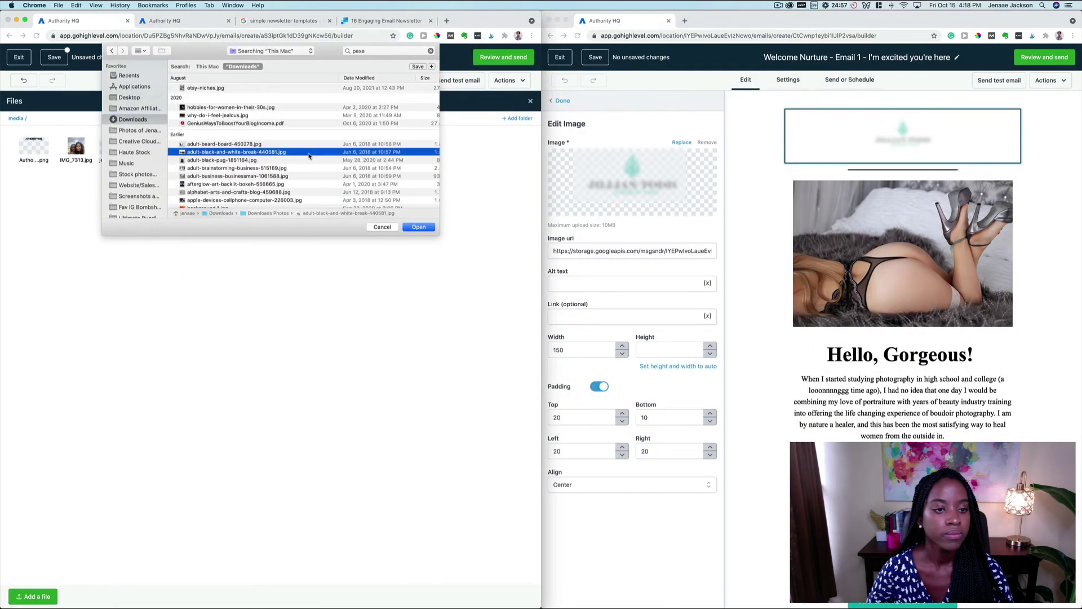
key(Up)
key(space)
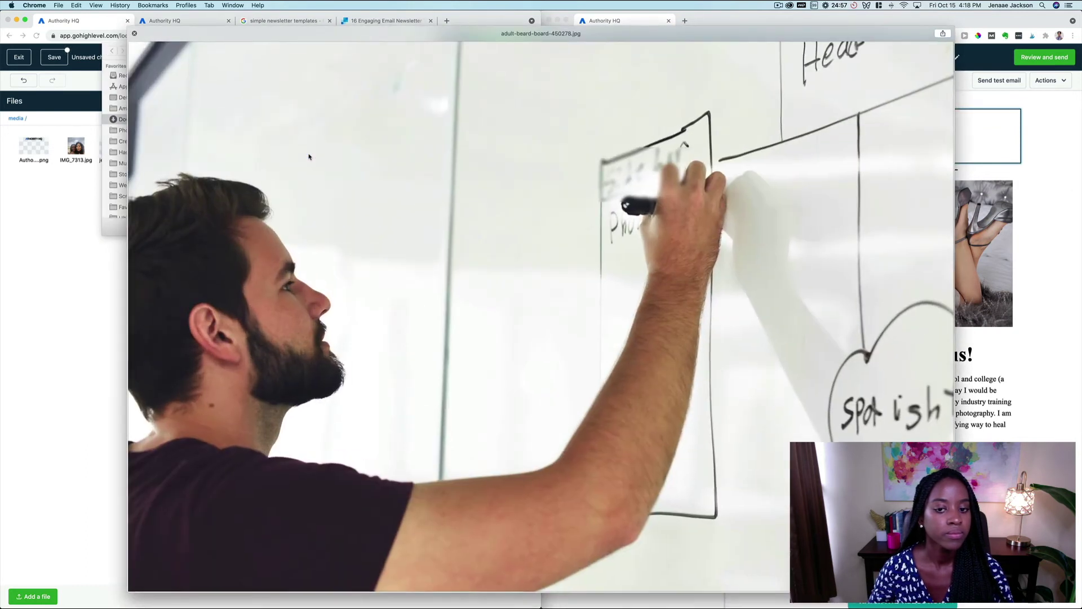
key(space)
key(Down)
key(Down)
key(Down)
key(space)
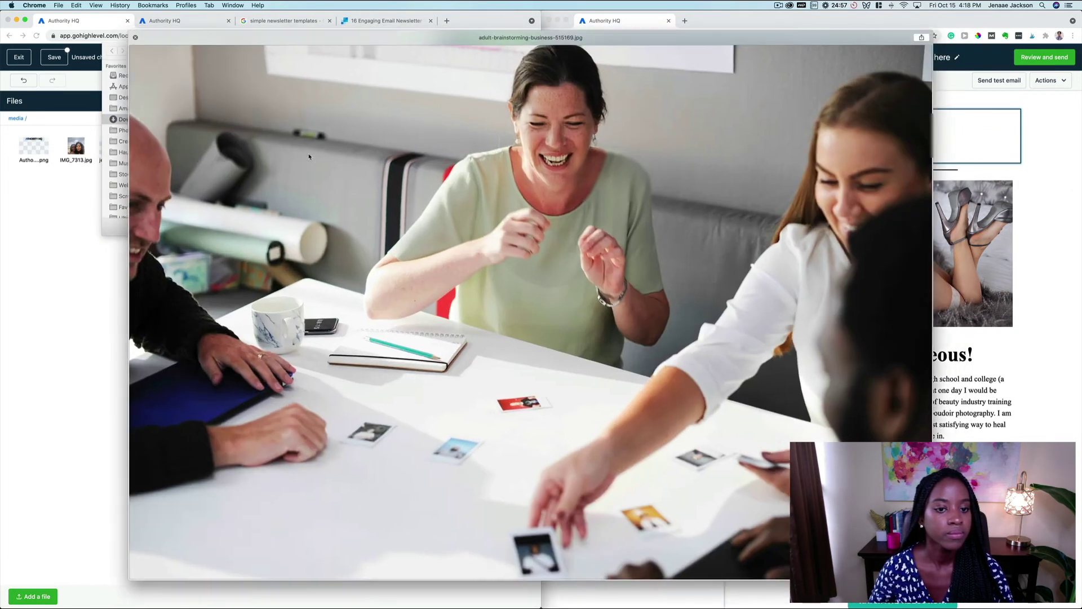
key(space)
key(Down)
key(space)
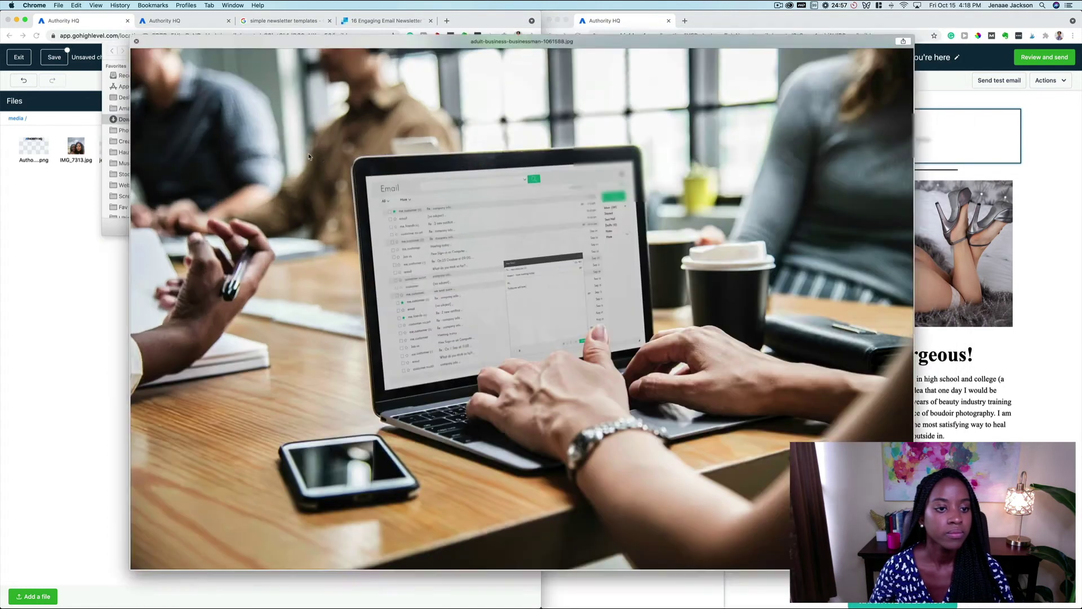
key(space)
key(Down)
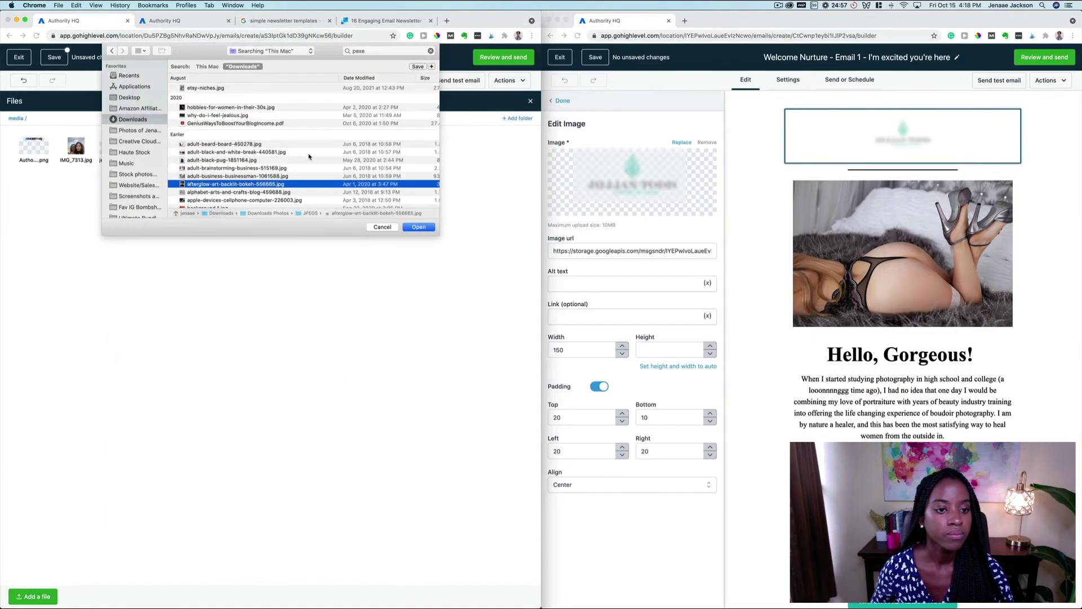
key(space)
key(Up)
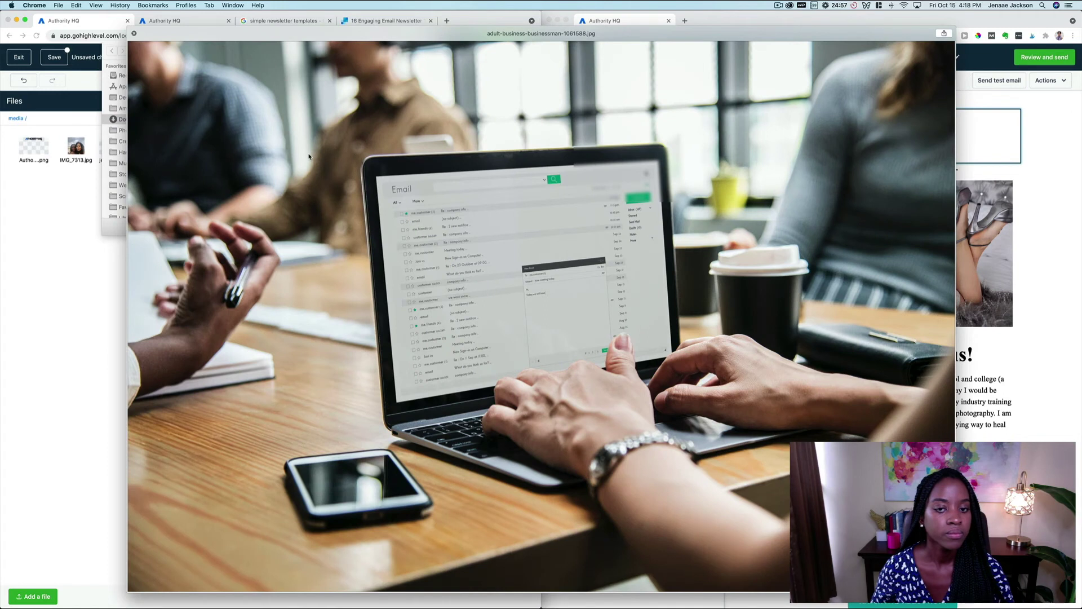
key(space)
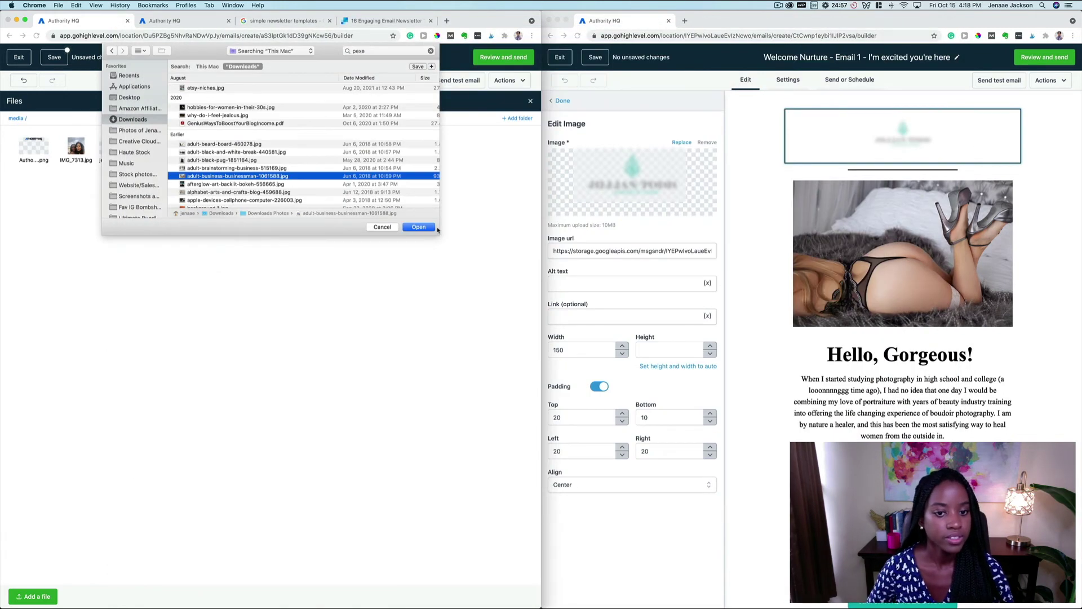
click(419, 227)
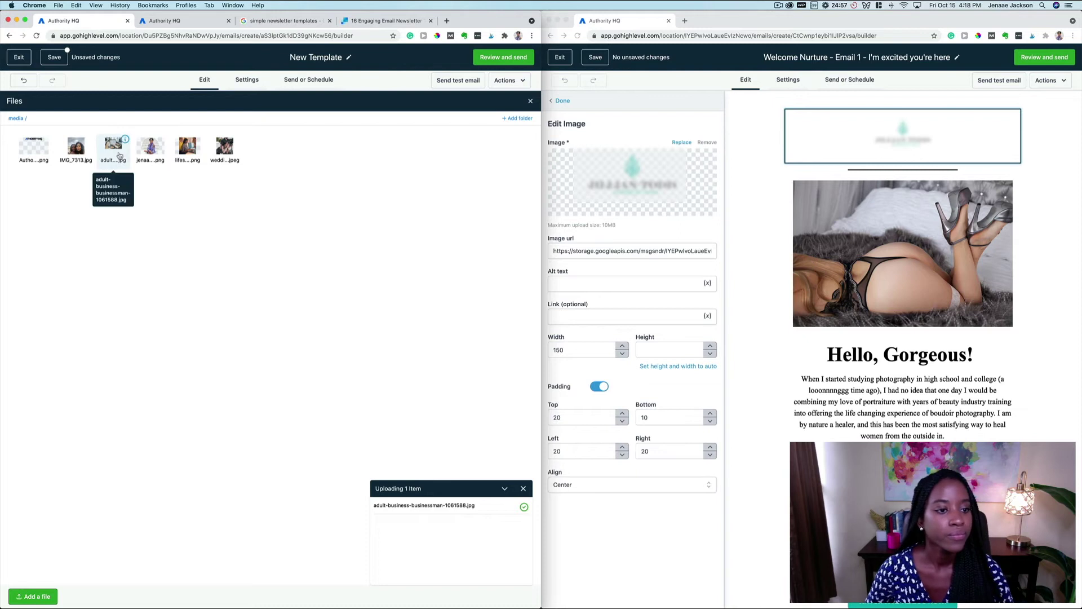
click(119, 156)
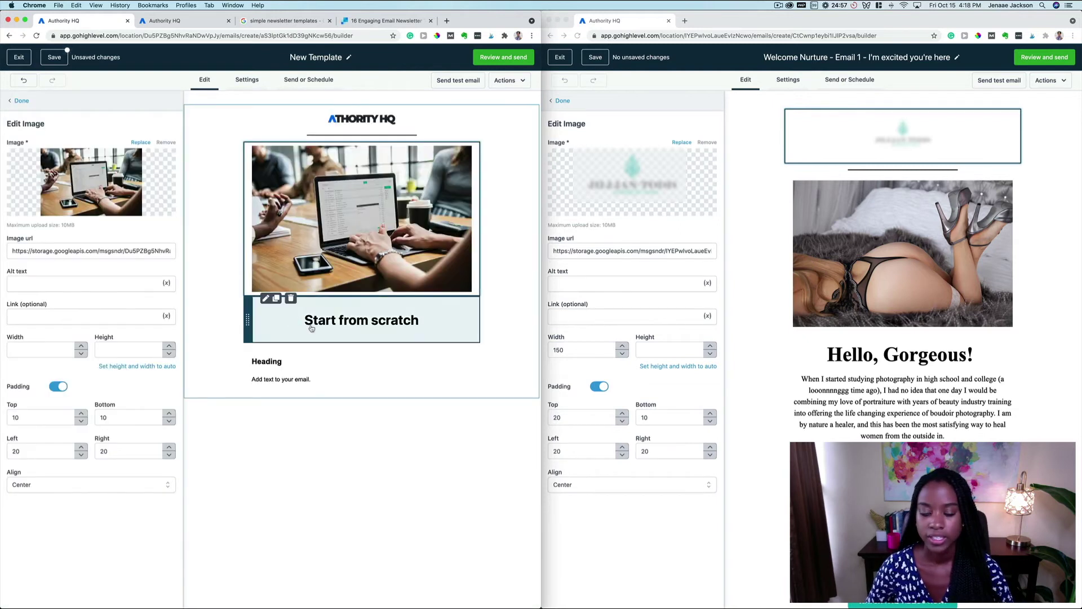
Step: Replace the 'Start from scratch' heading with 'Hello, Entrepreneur!'
click(359, 335)
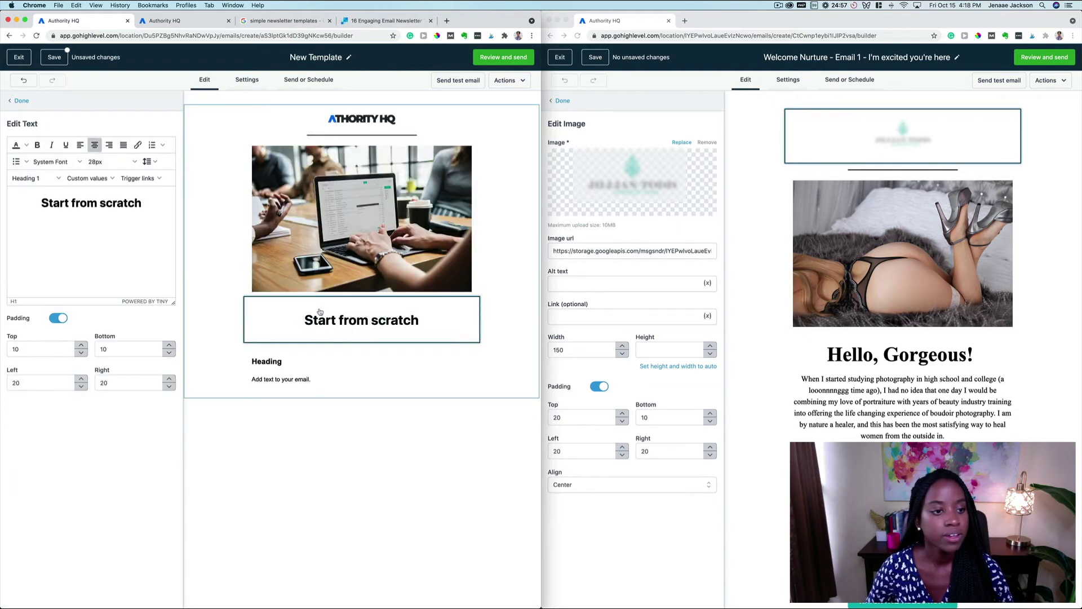
triple_click(94, 204)
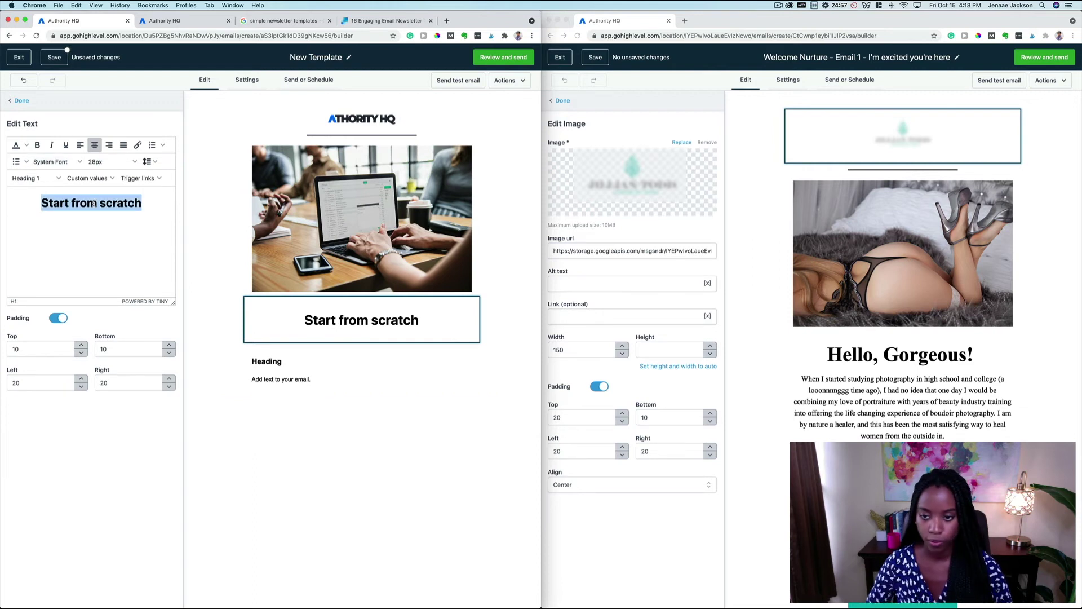
text(H)
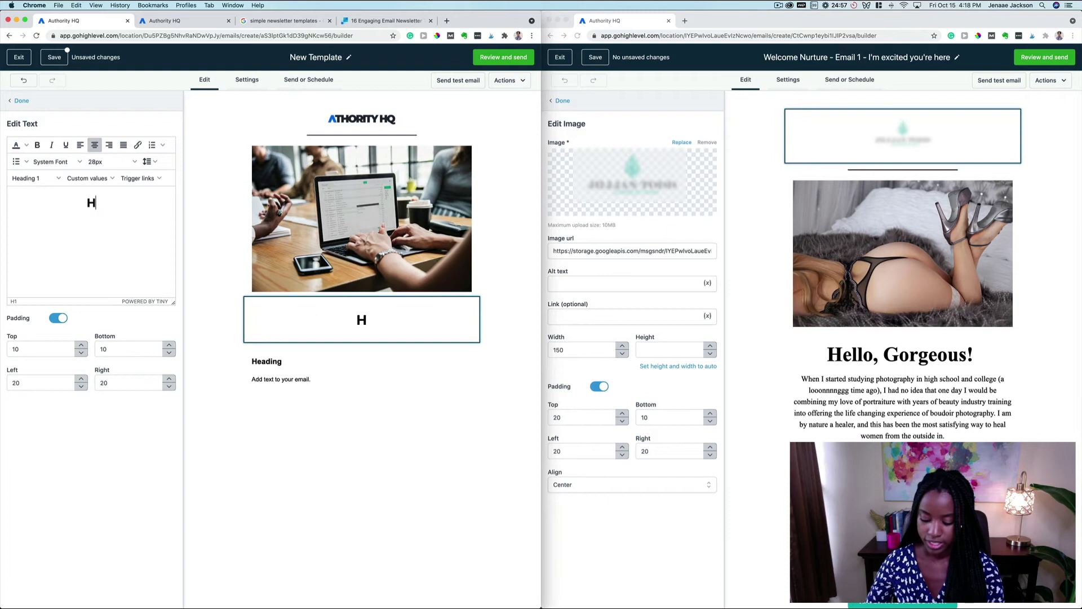
text(ello Ent)
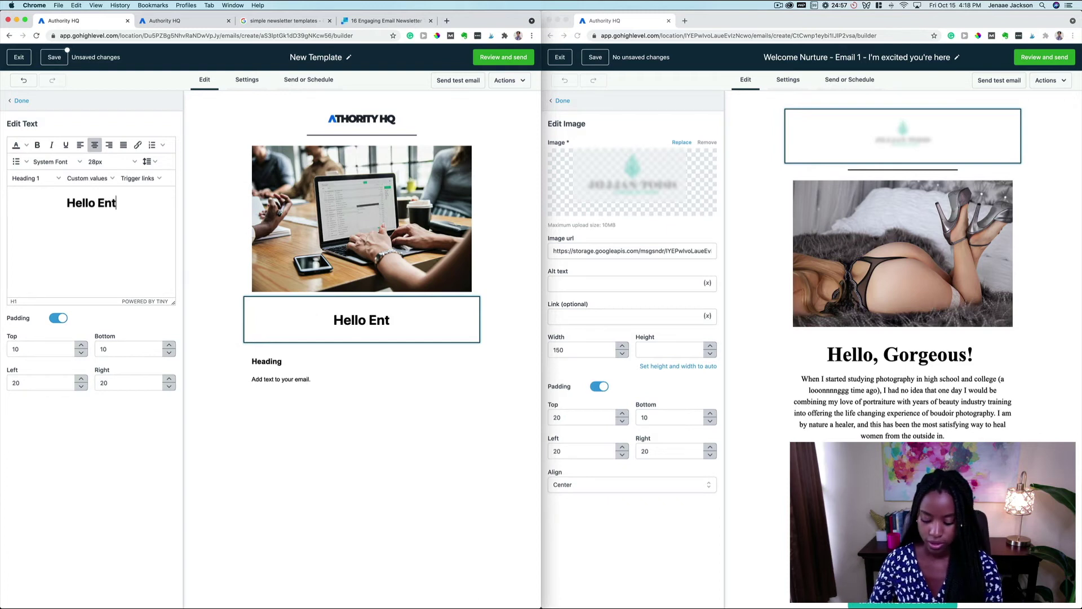
text(repreneur)
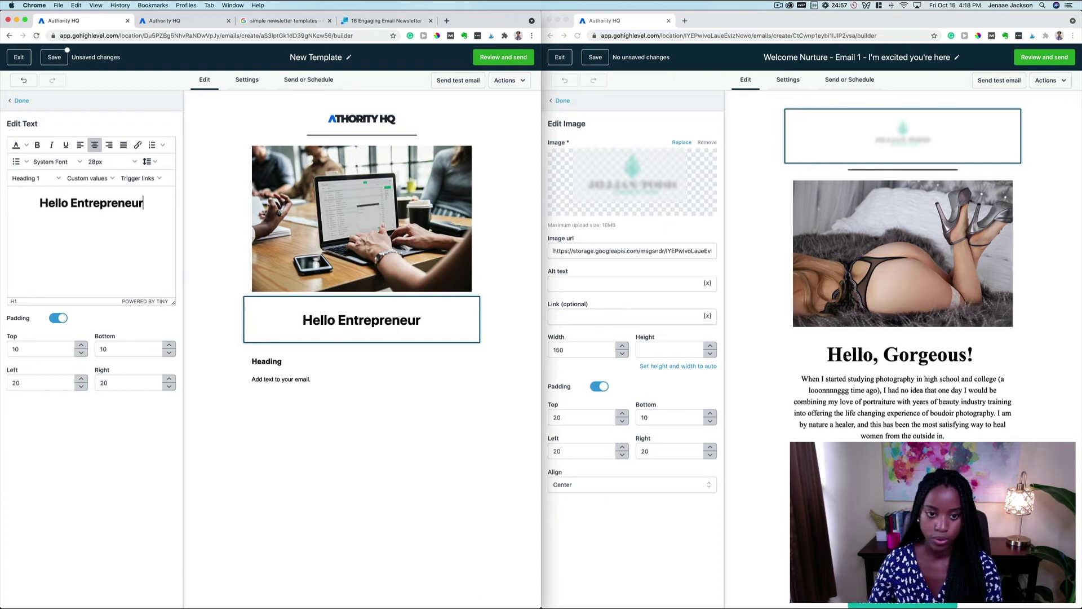
text(!)
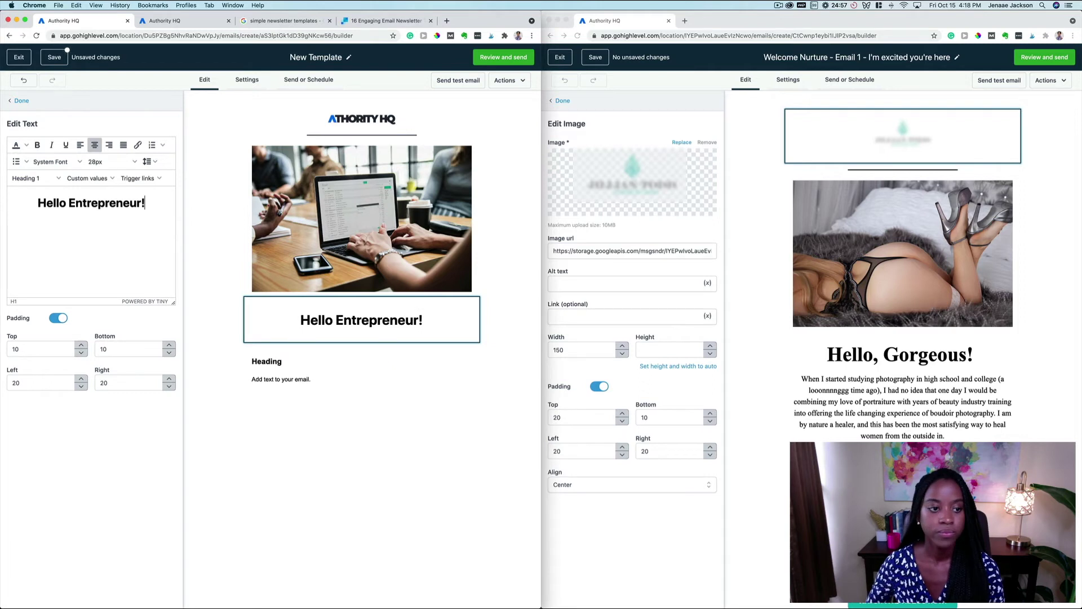
click(62, 199)
text(,)
Step: Set the heading font to Arial Black and center it
triple_click(77, 204)
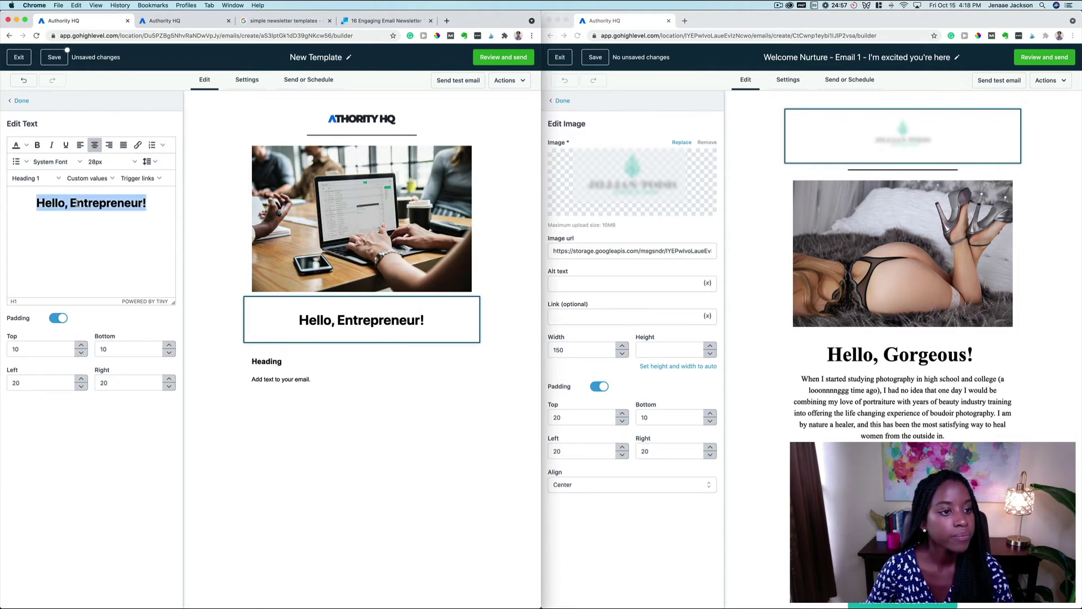
click(72, 163)
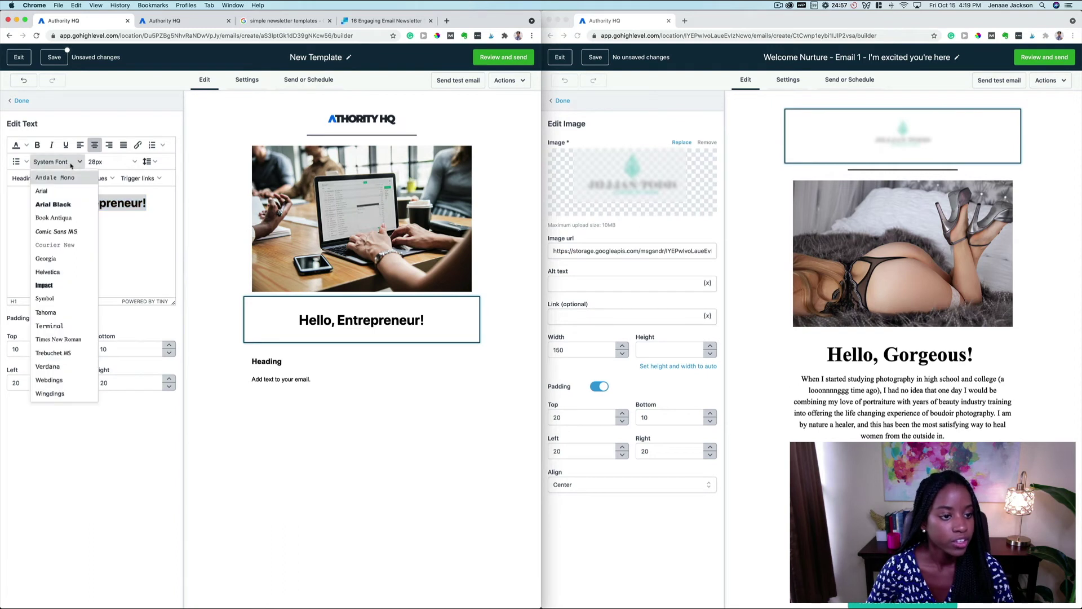
click(67, 204)
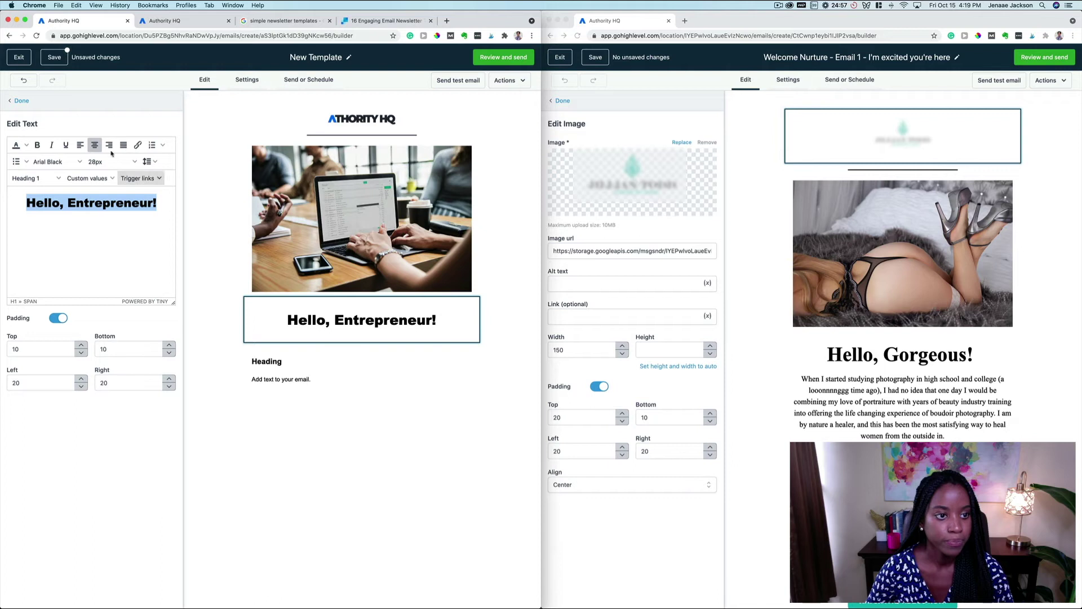
click(80, 145)
click(95, 145)
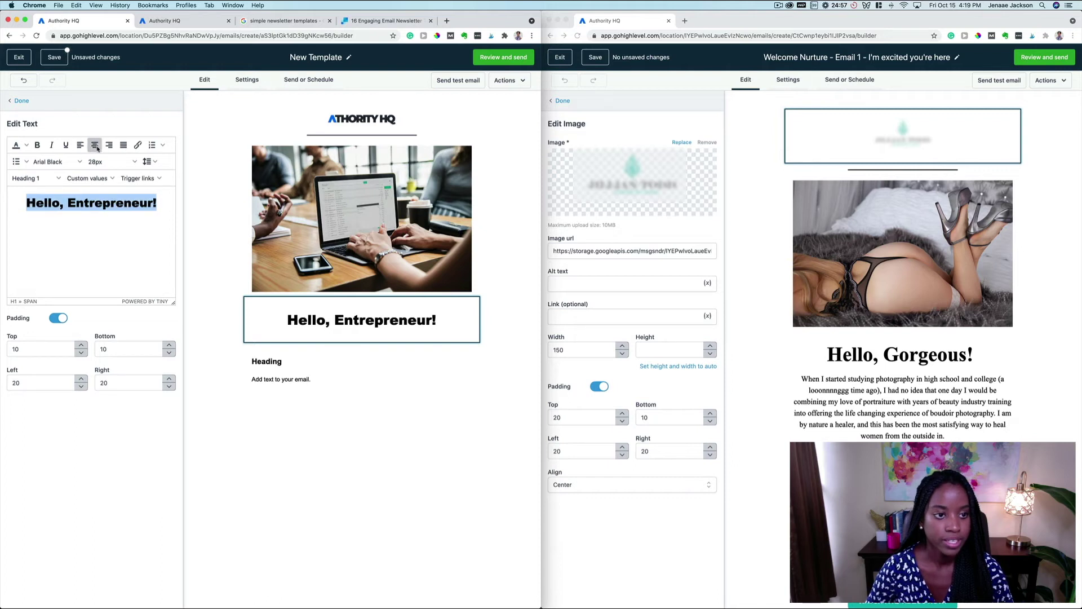
click(280, 383)
Step: Replace the placeholder copy with 'I just called to say I love you. How are you doing today?…'
click(74, 218)
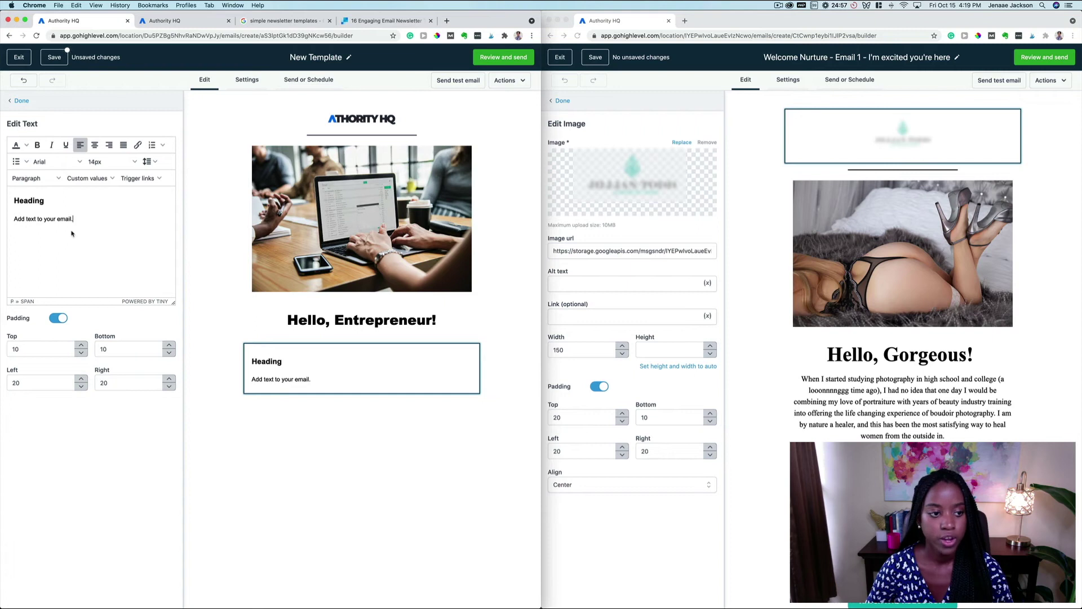
drag(76, 217, 1, 148)
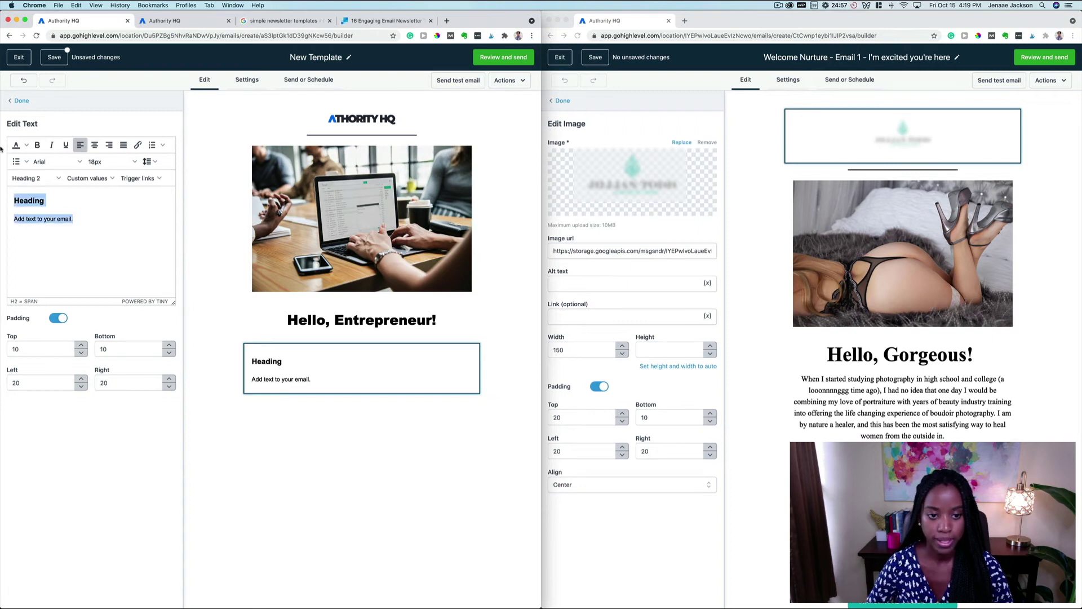
key(BackSpace)
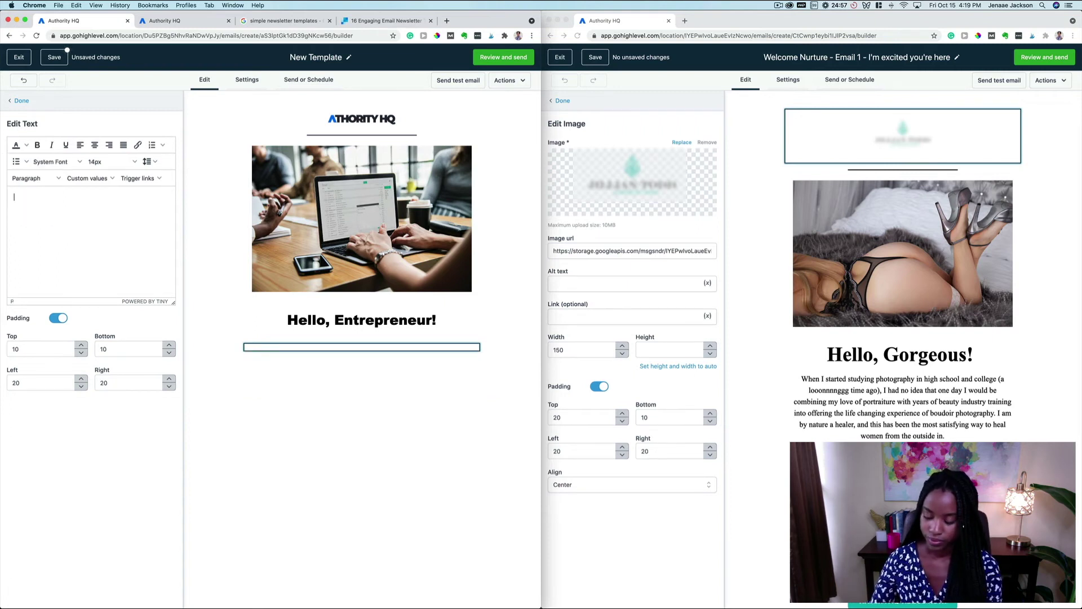
text(I just wa)
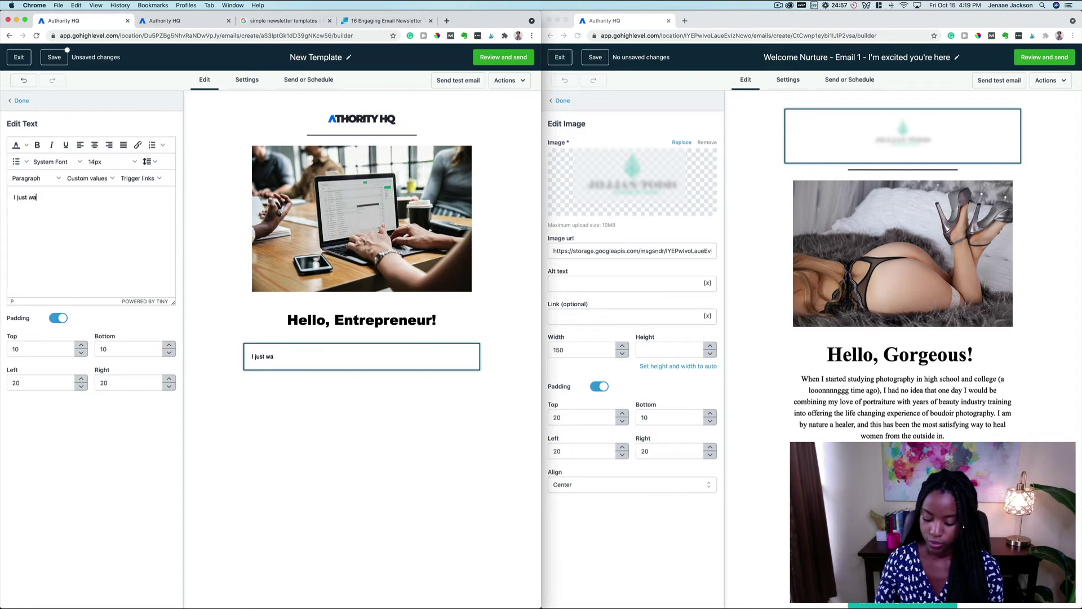
text(nte)
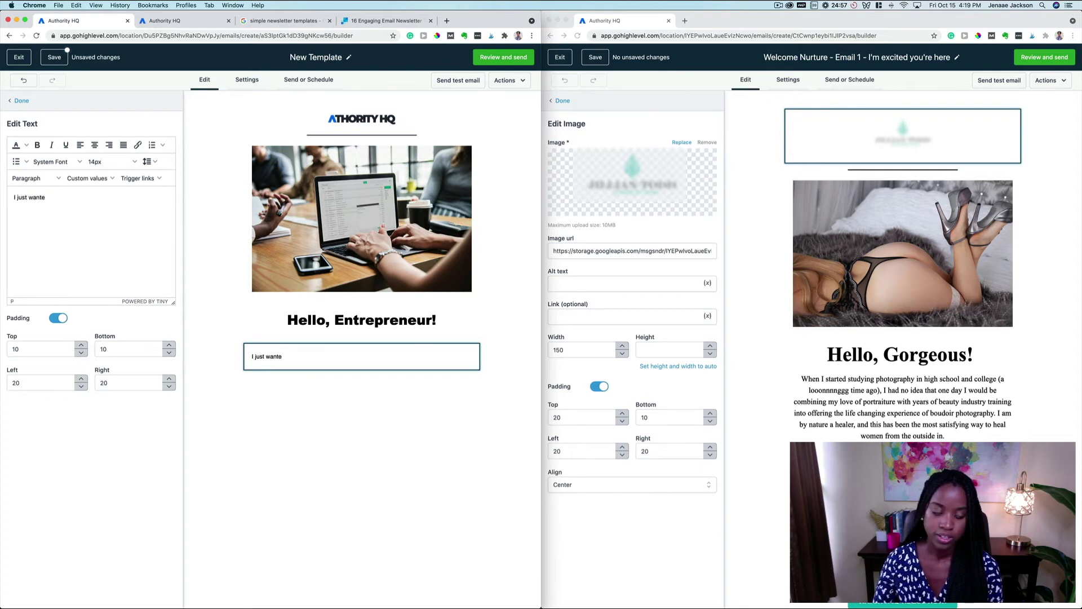
key(BackSpace)
key(BackSpace)
key(BackSpace)
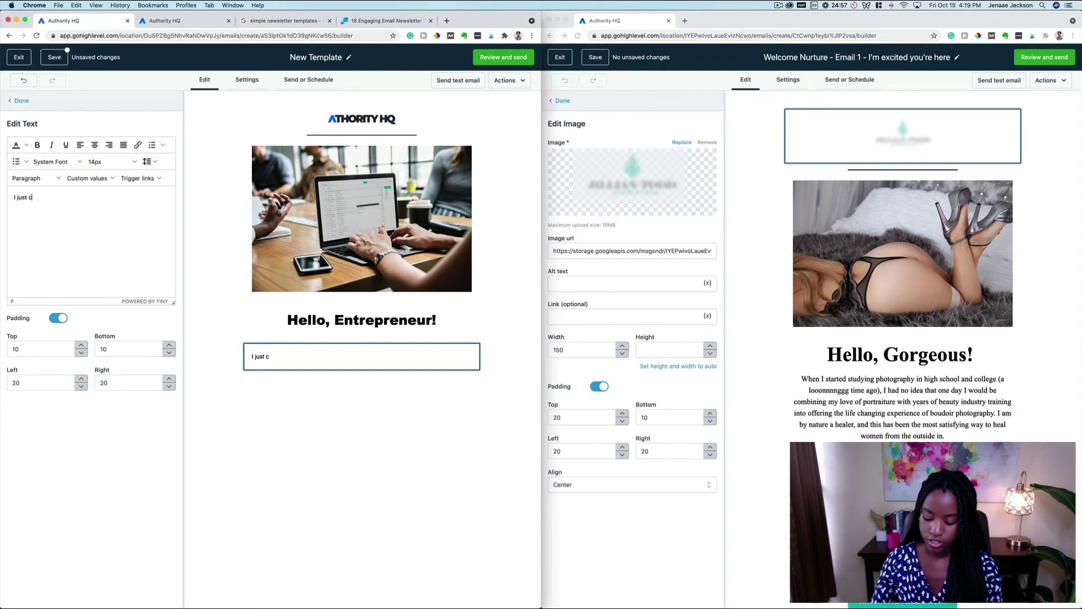
text(called to )
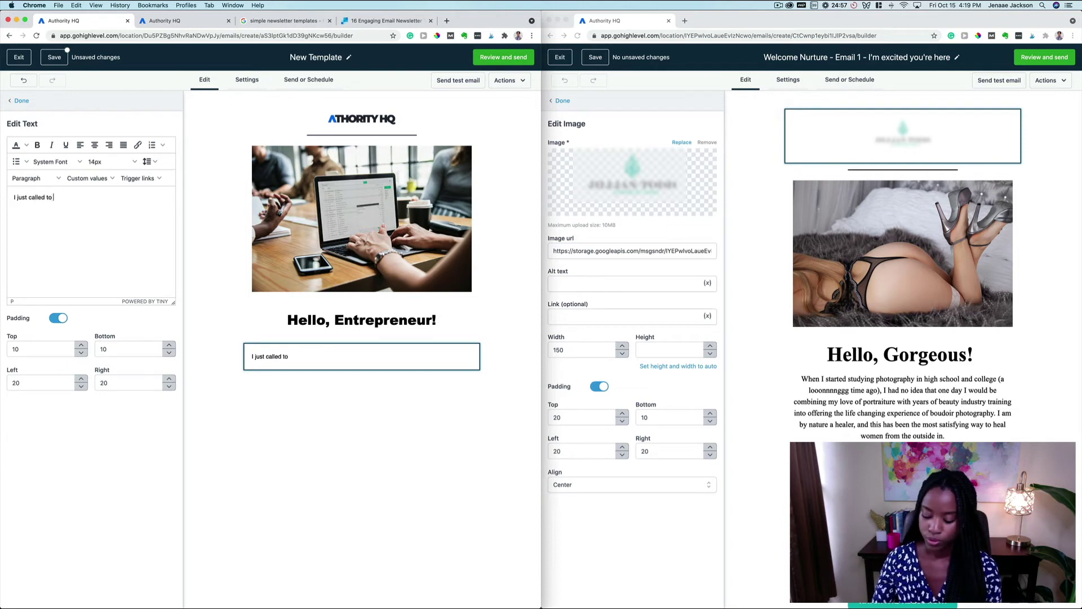
text(say )
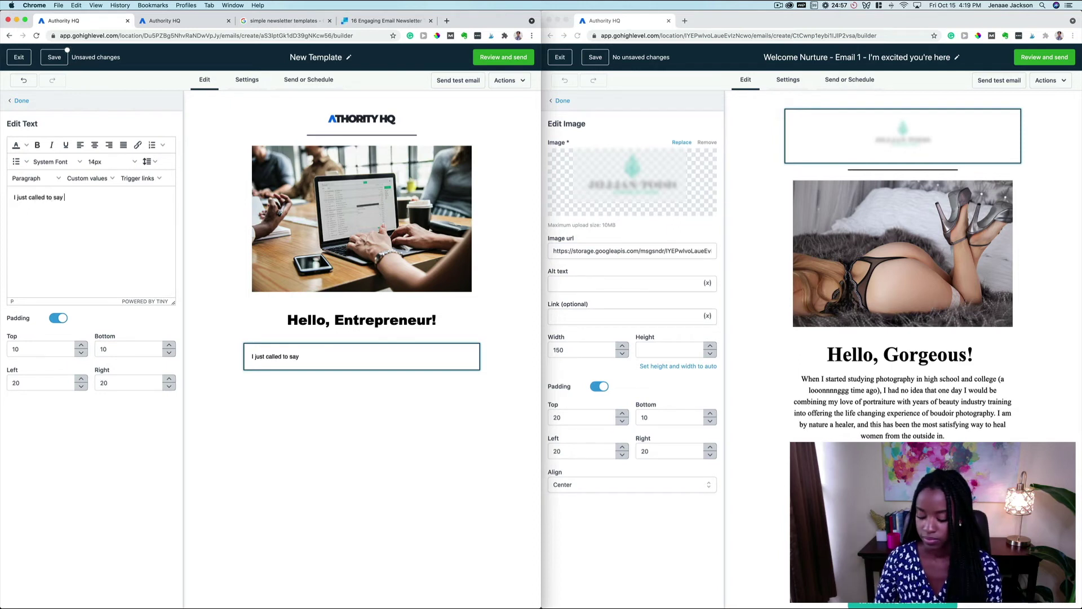
text(I love you)
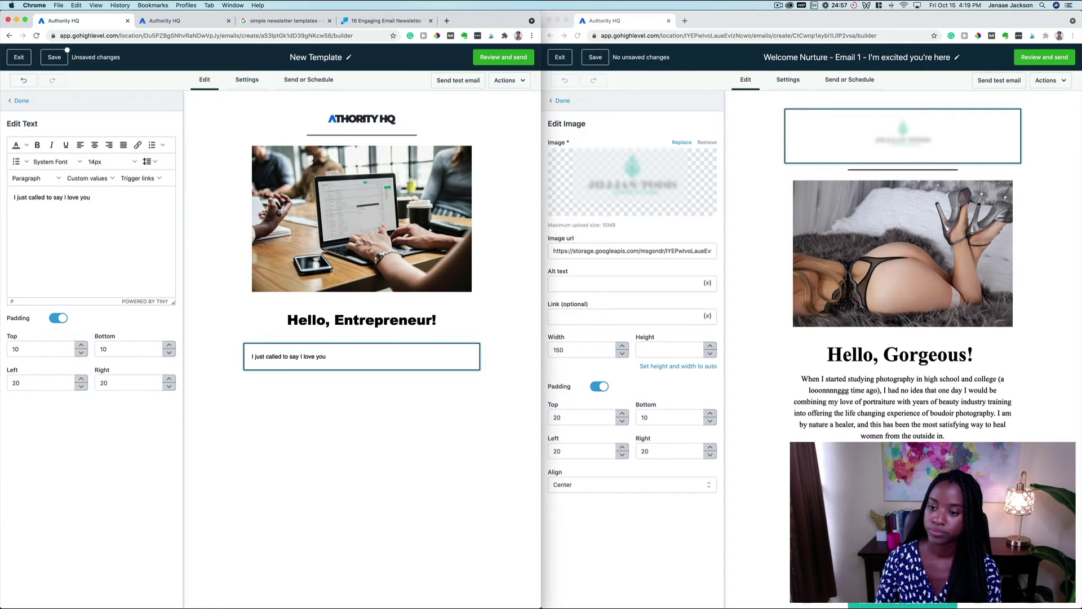
text(. How ar)
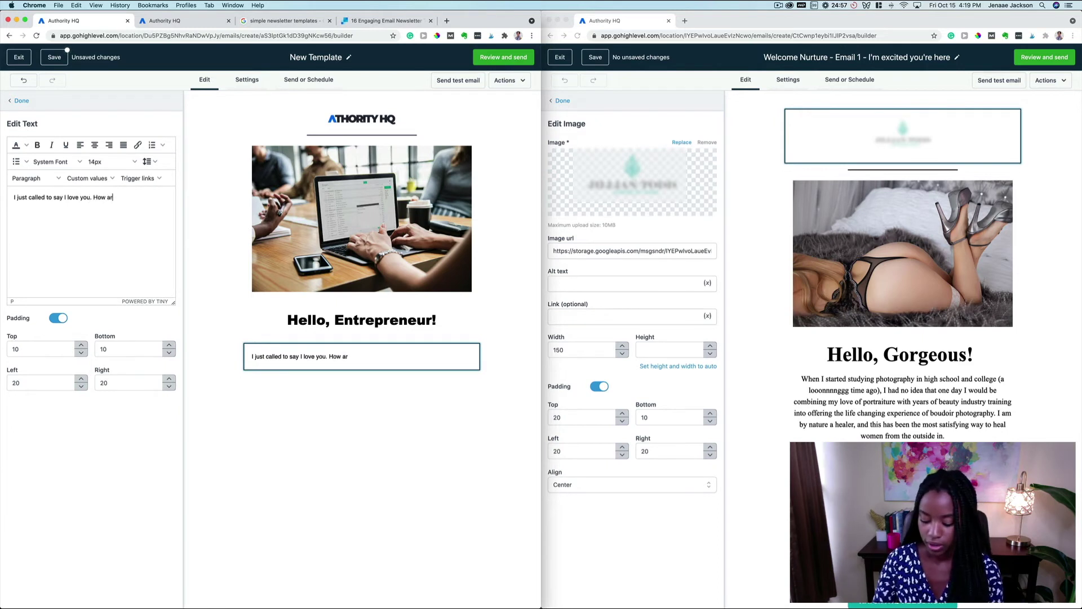
text(e you do)
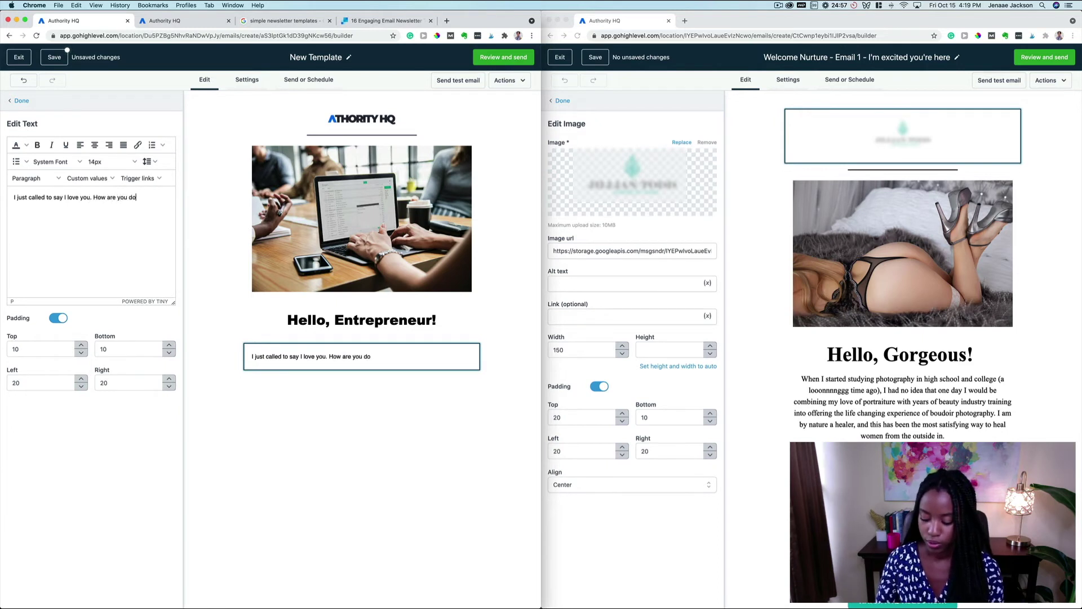
text(ing toda)
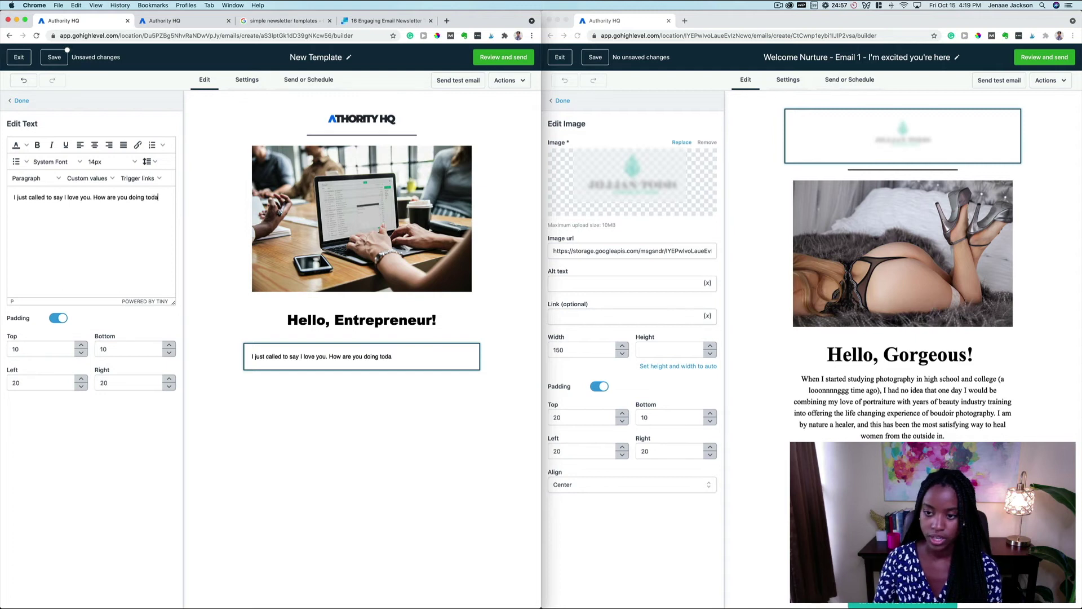
text(y? Are )
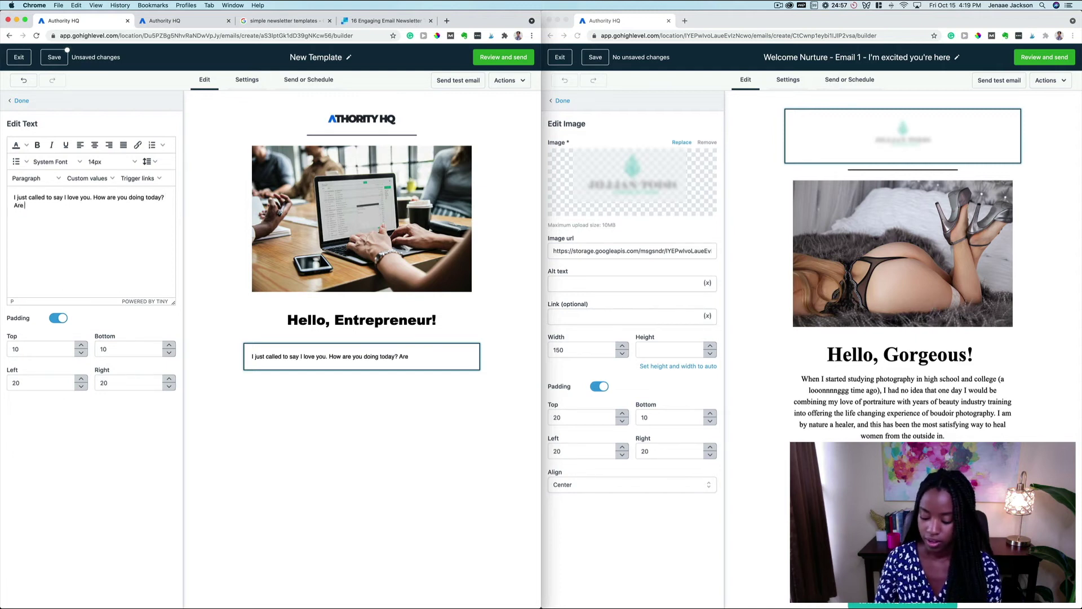
text(yuu wo)
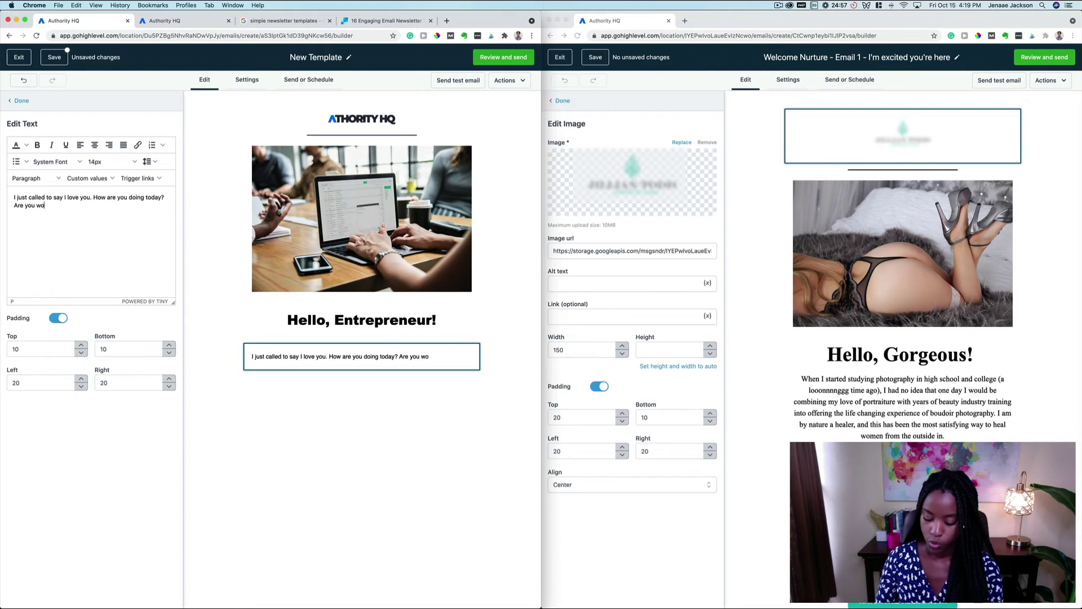
text(rking hard)
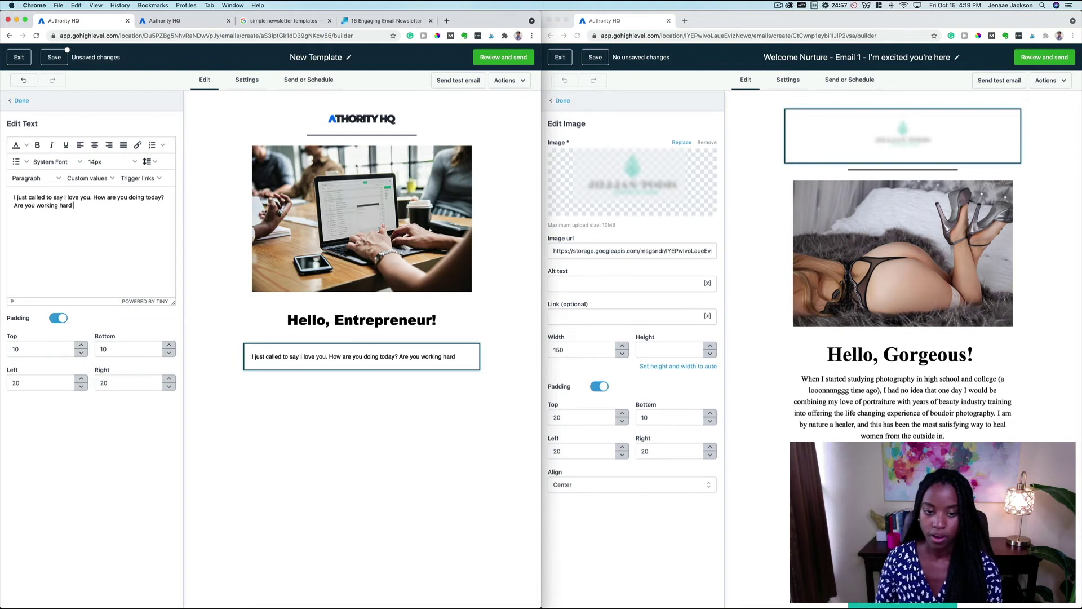
text( on lau)
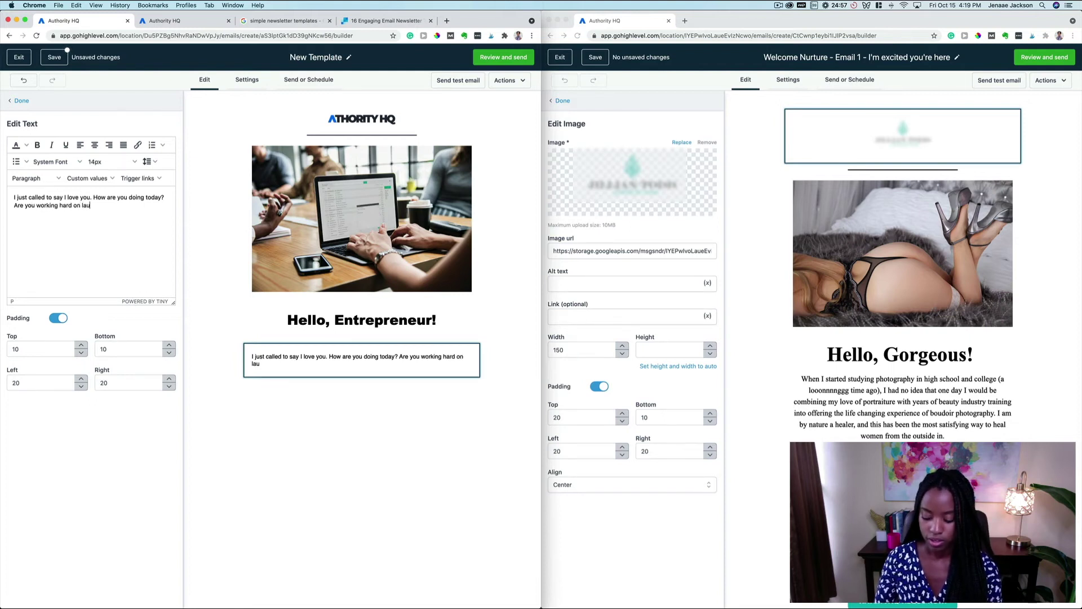
text(nching)
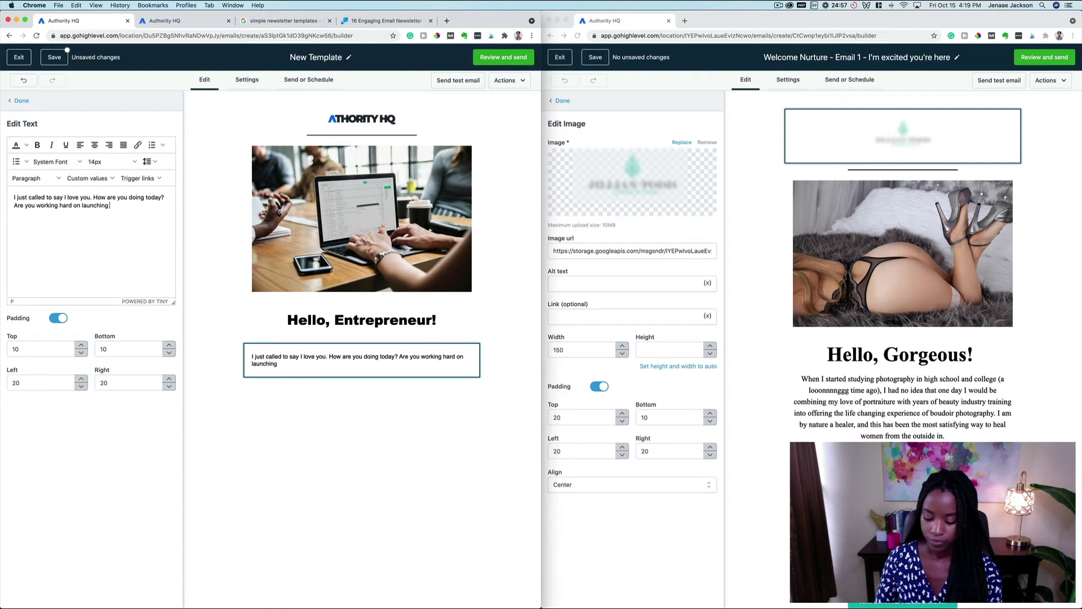
text( something so)
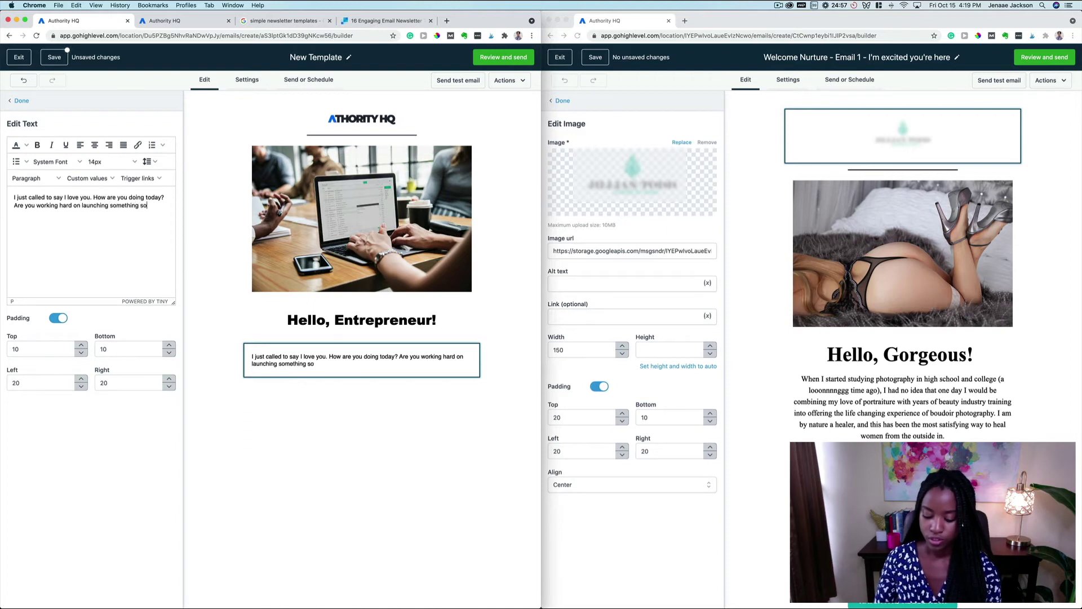
text(on)
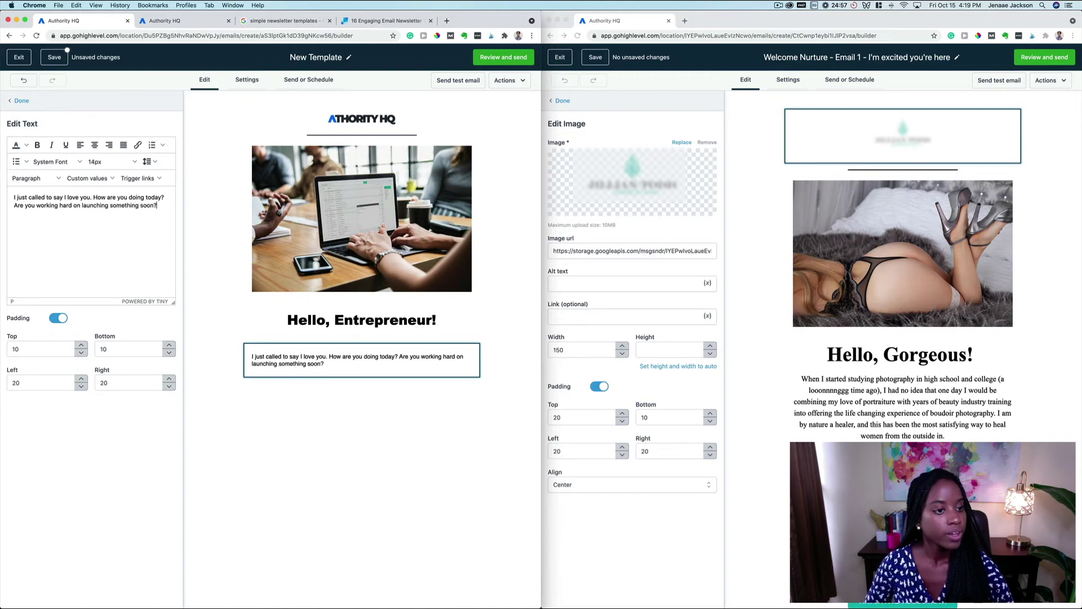
Step: Set the body paragraph's font to Arial at 18px
triple_click(66, 204)
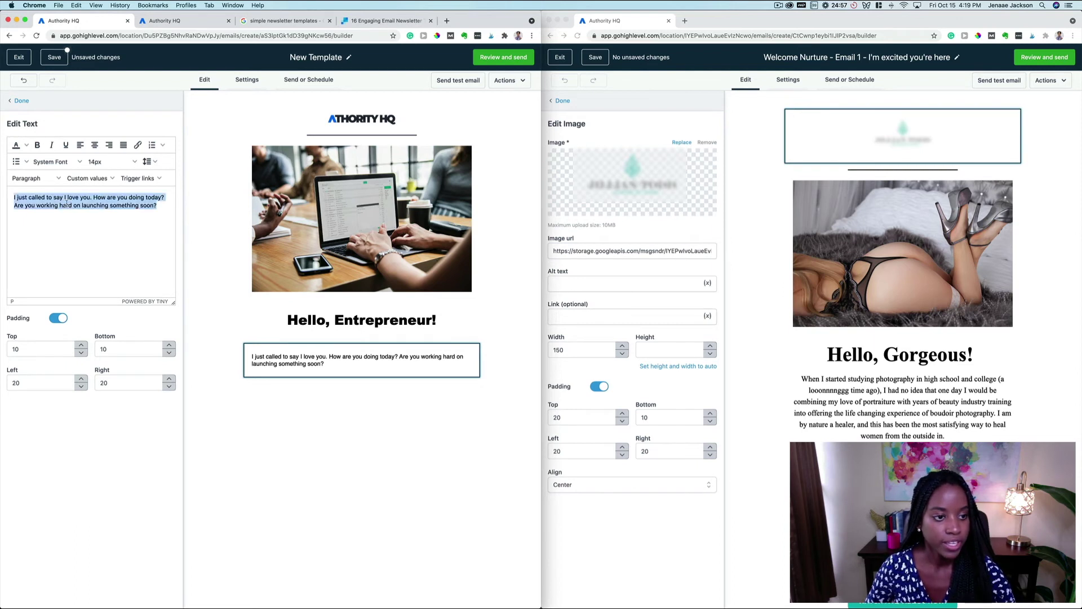
click(55, 162)
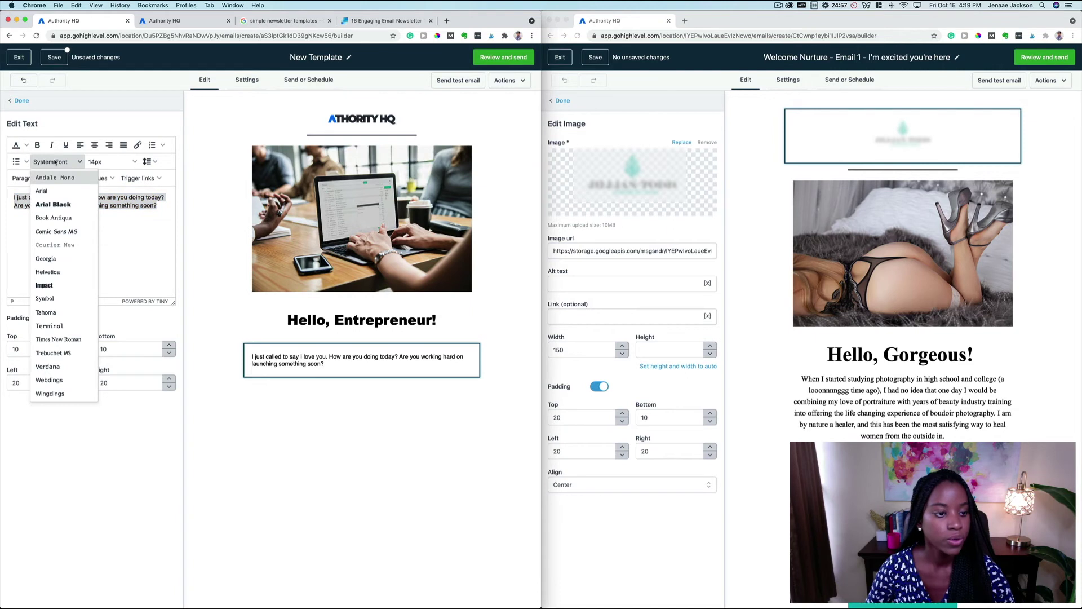
click(72, 191)
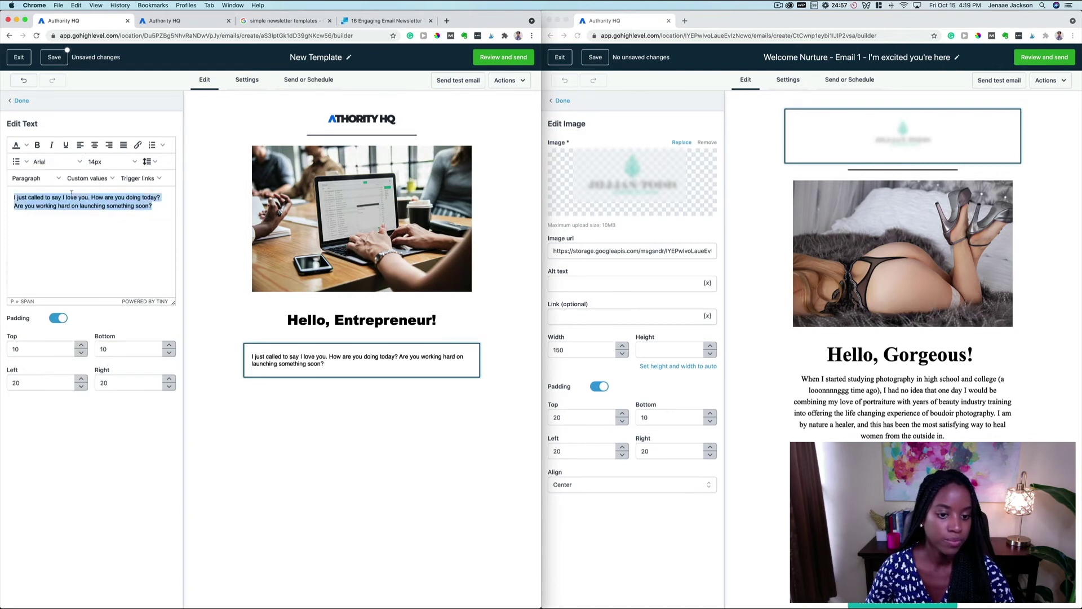
click(98, 162)
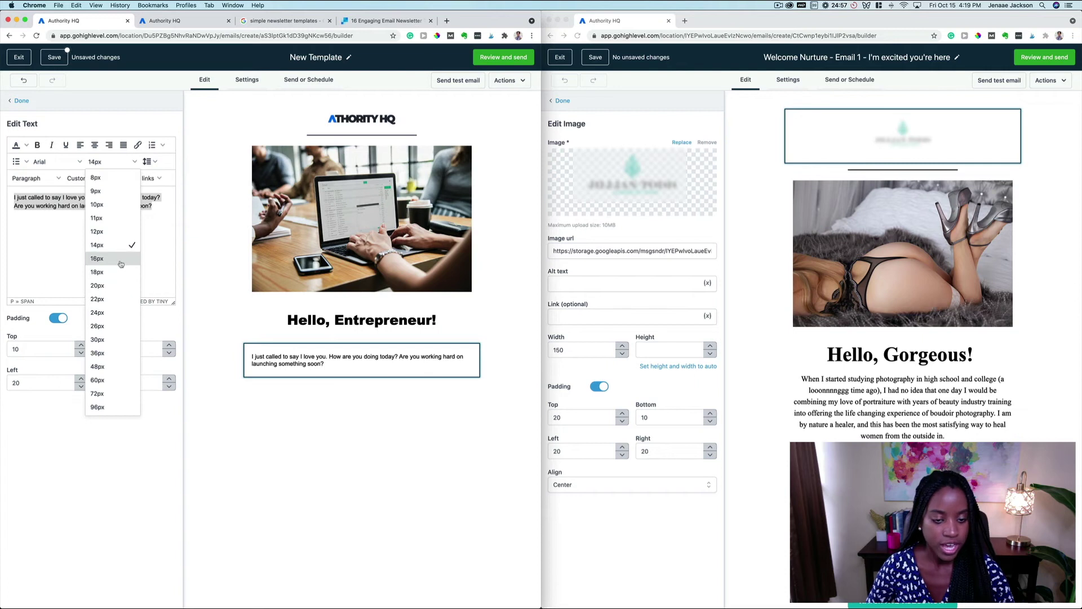
click(120, 260)
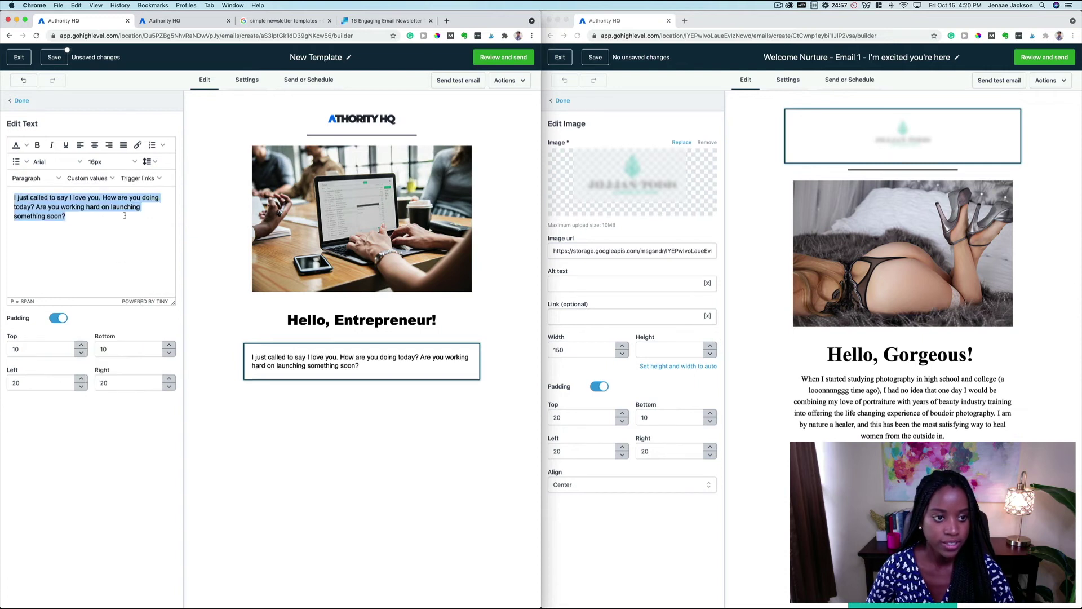
click(107, 161)
click(129, 271)
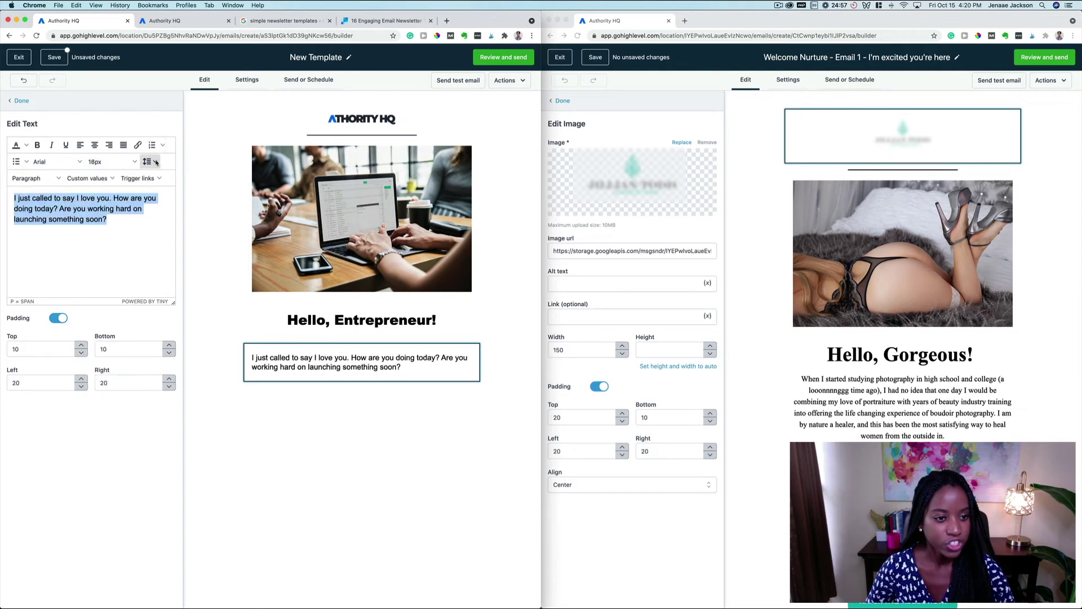
Step: Adjust the paragraph line spacing, trying 1.25, 3 and 1.5 before ending at 1.75
click(148, 162)
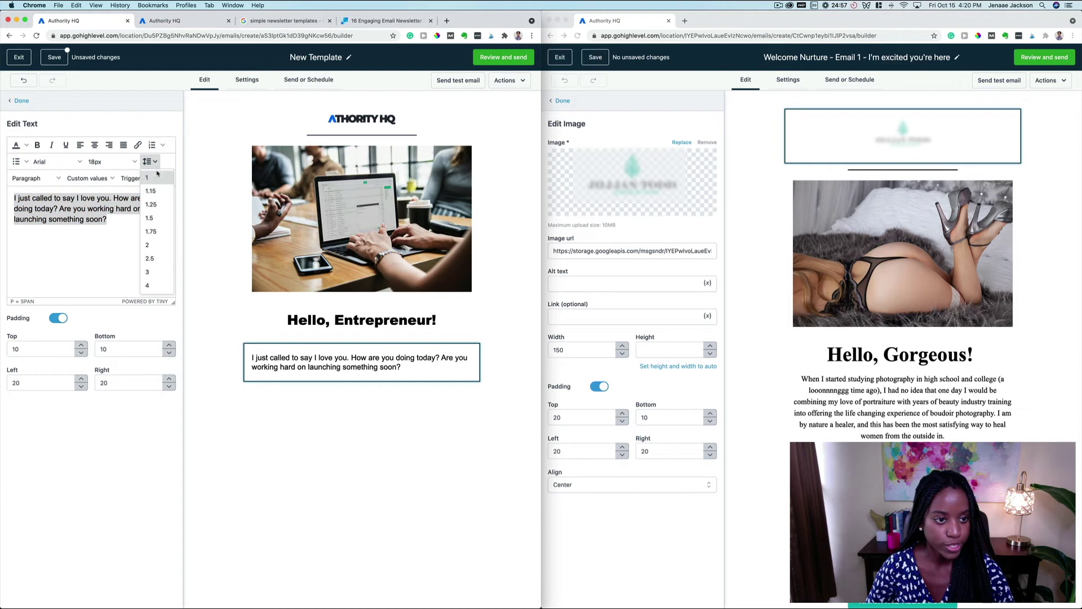
click(163, 204)
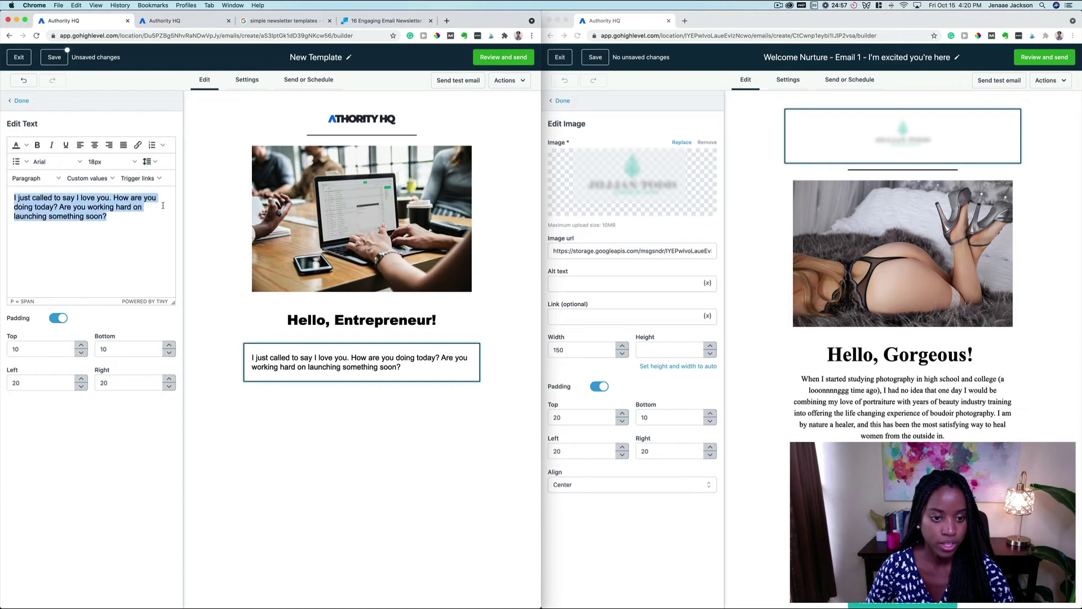
click(148, 161)
click(153, 270)
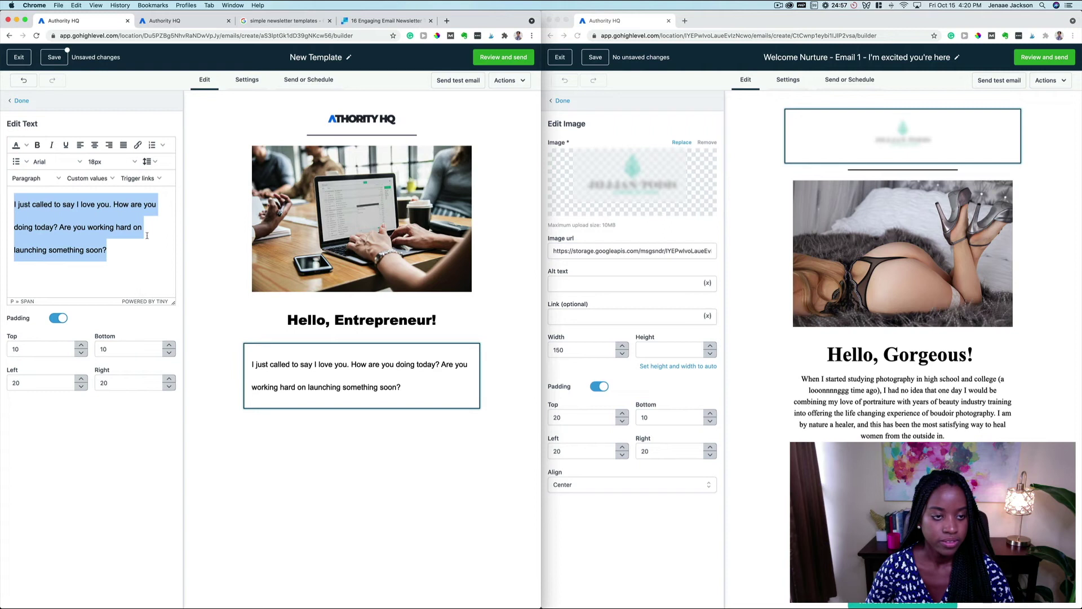
click(148, 162)
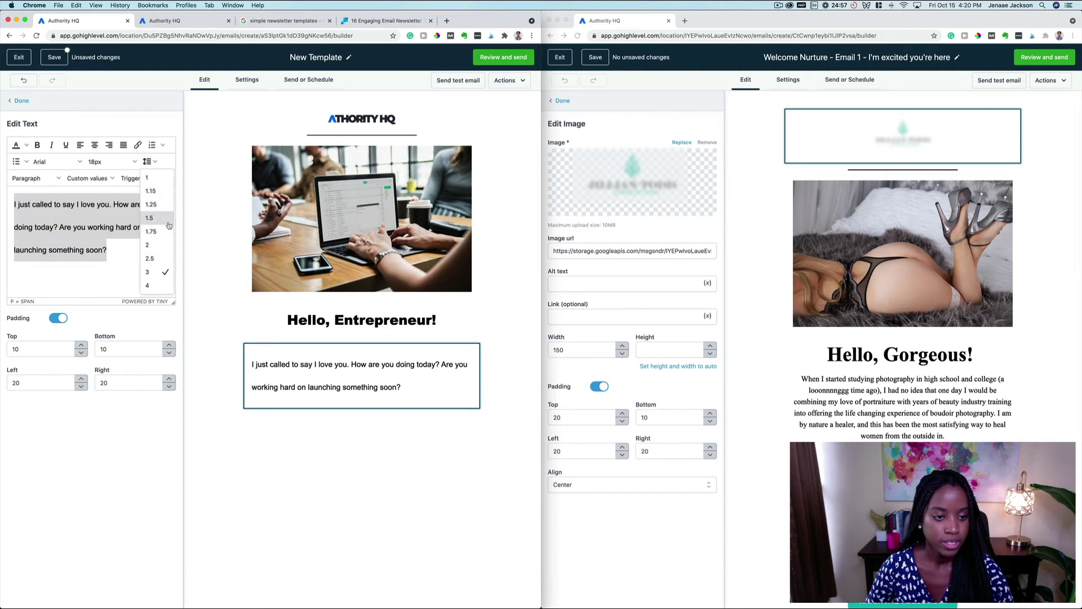
click(156, 217)
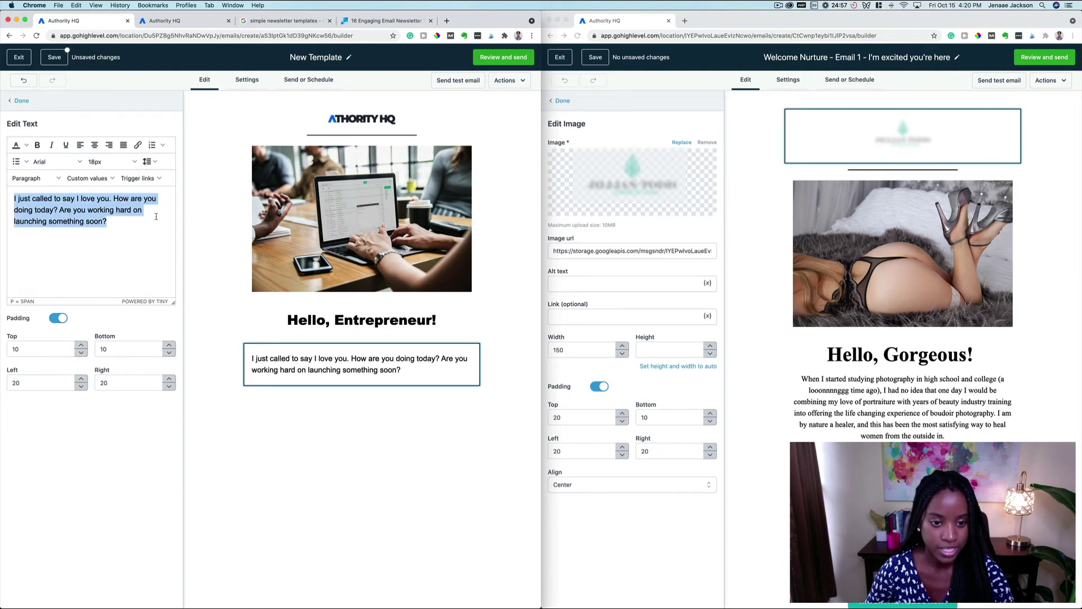
click(148, 162)
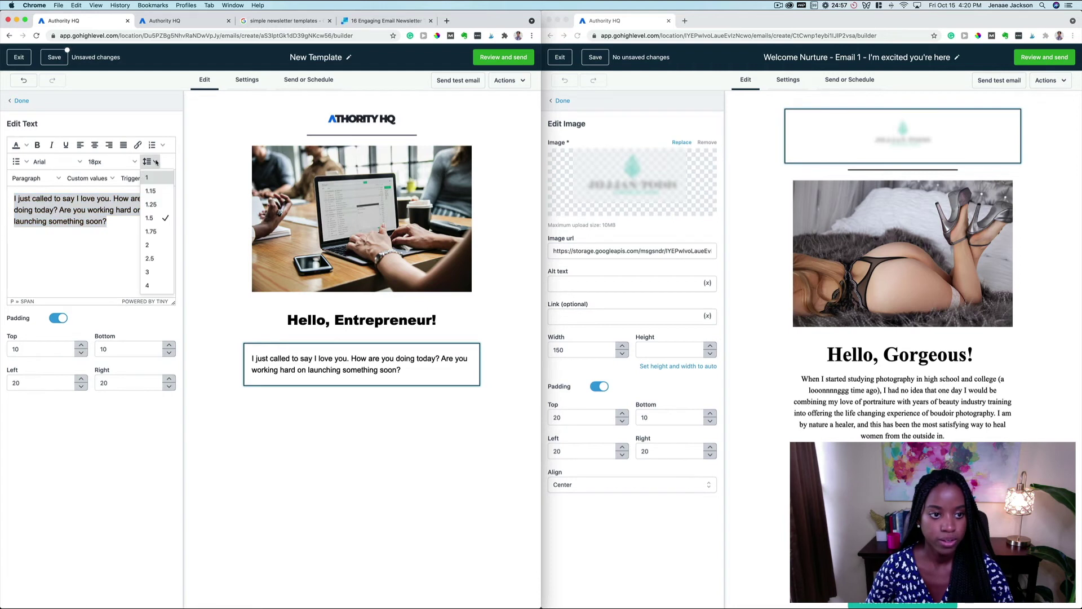
click(161, 236)
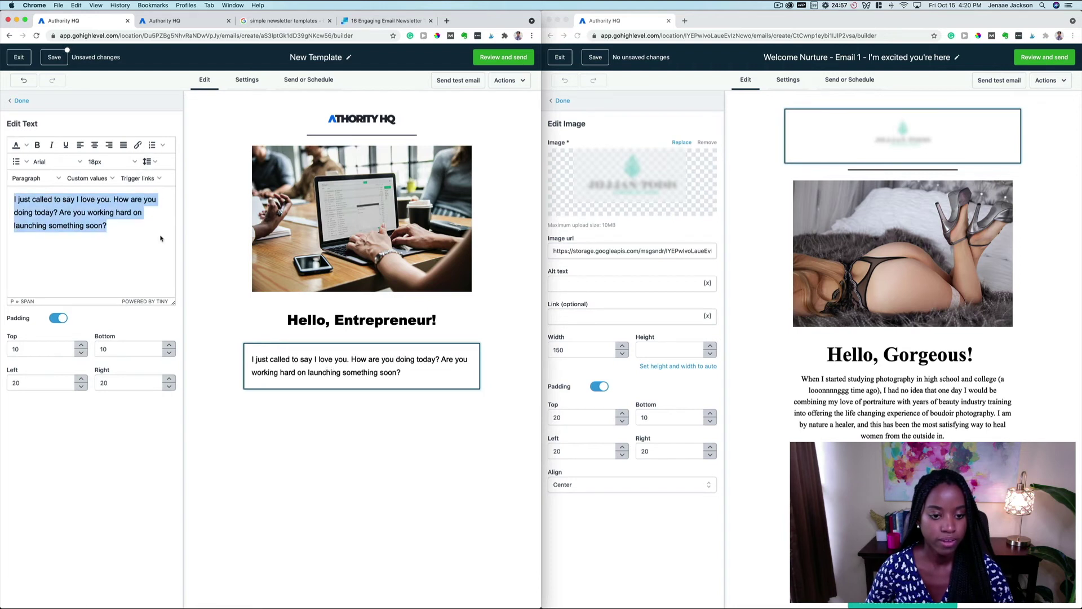
click(124, 230)
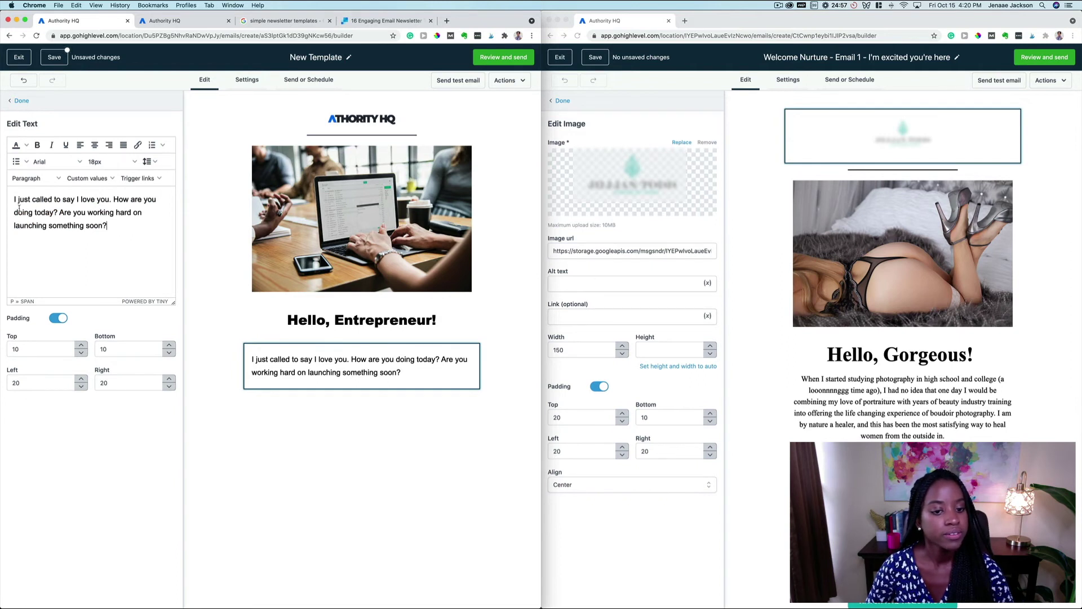
Step: Left-align the 'Hello, Entrepreneur!' heading, compare with the reference email, and close text editing
click(402, 324)
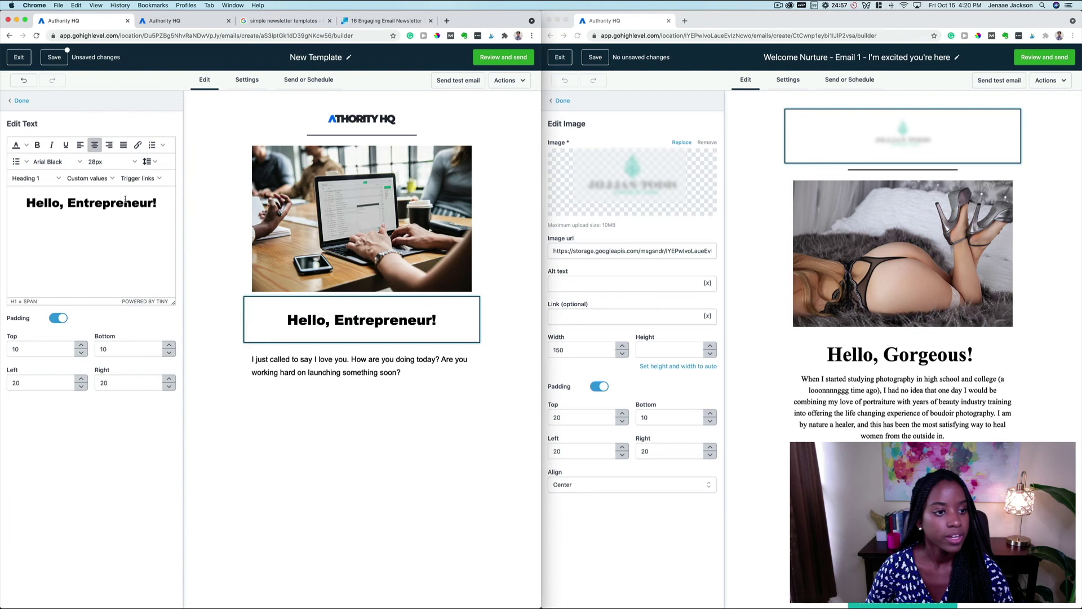
click(80, 145)
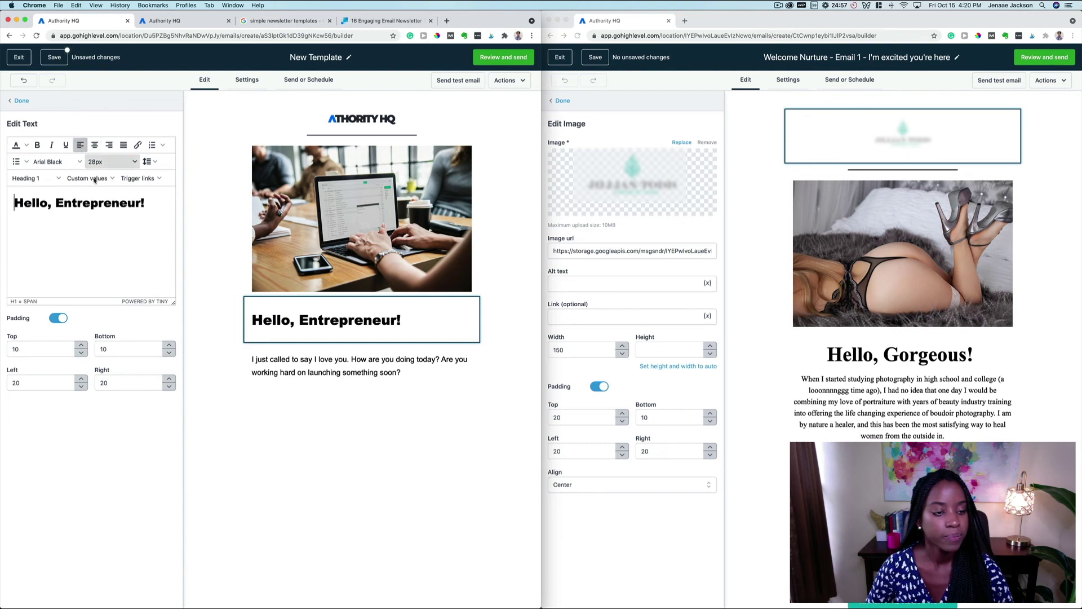
click(283, 362)
click(839, 425)
scroll(838, 425, down, 15)
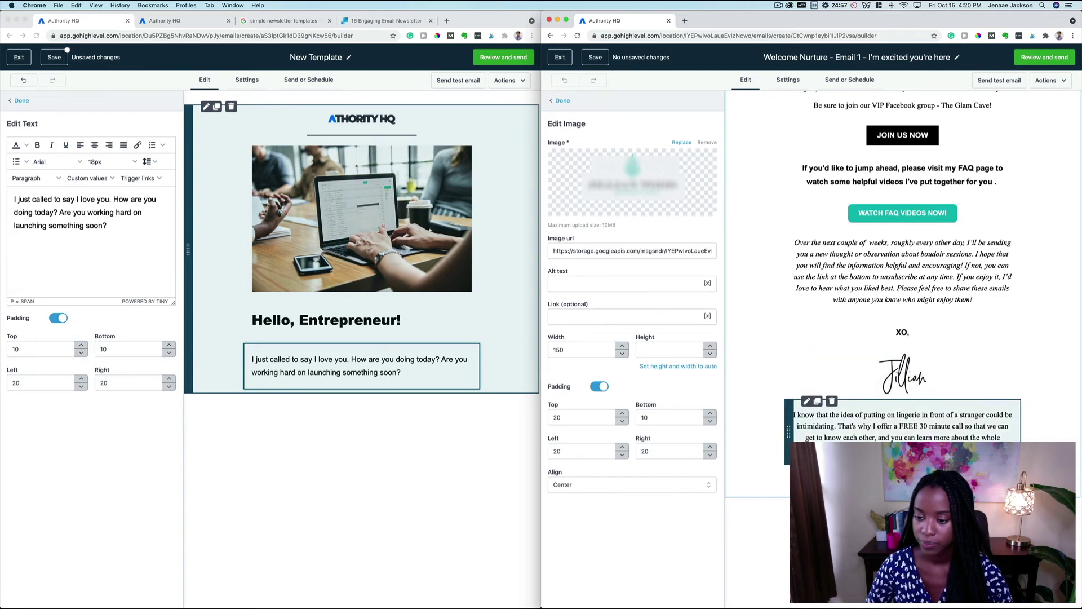
click(21, 102)
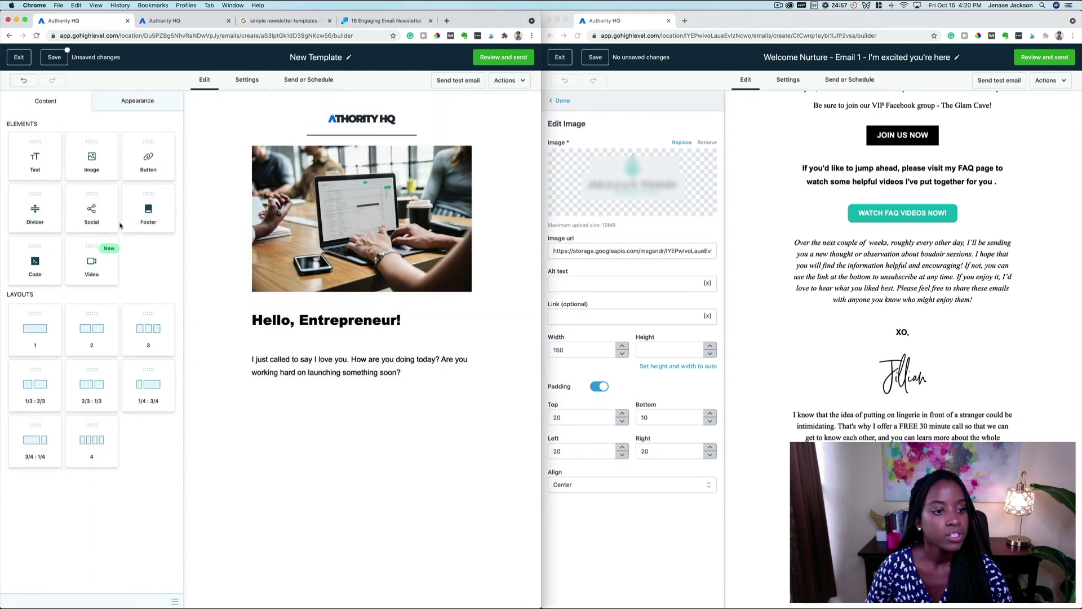
Step: Add a Social icons row (Facebook, Instagram, Twitter, Googleplus, Pinterest) below the paragraph
drag(99, 217, 455, 391)
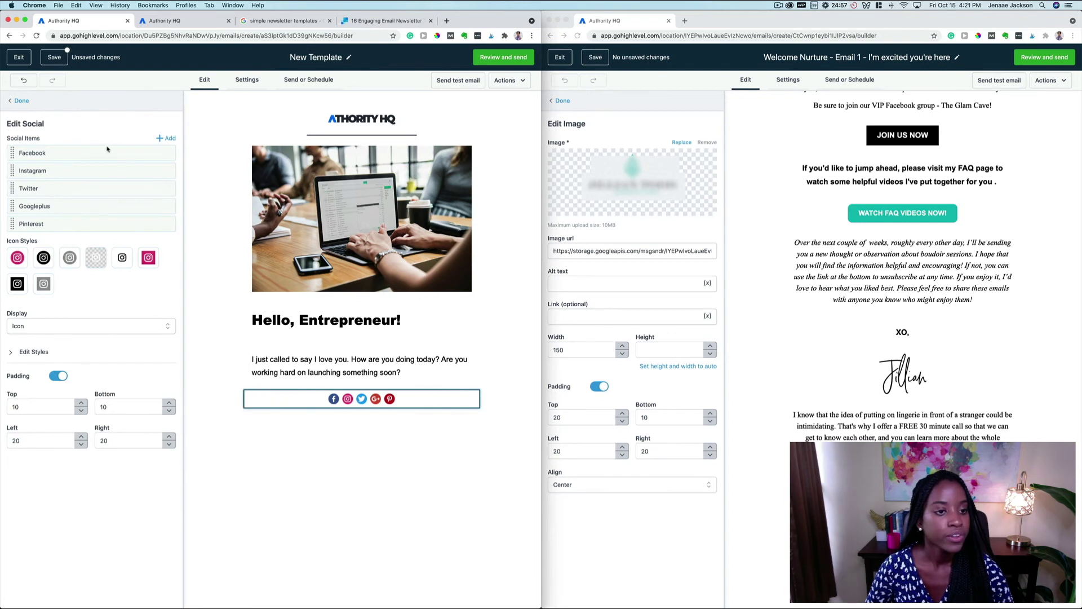
click(135, 152)
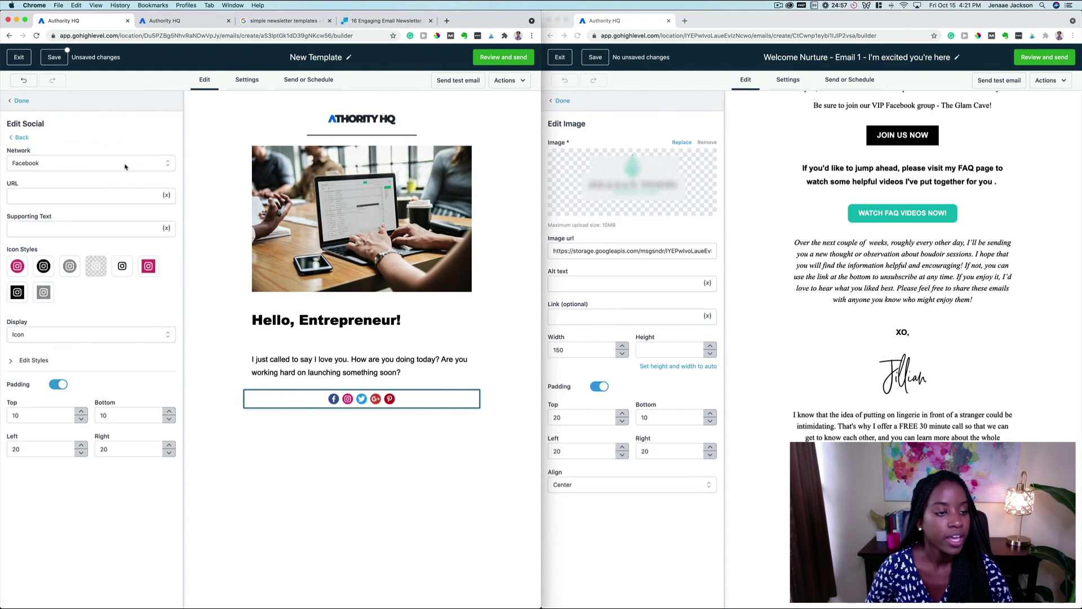
click(117, 195)
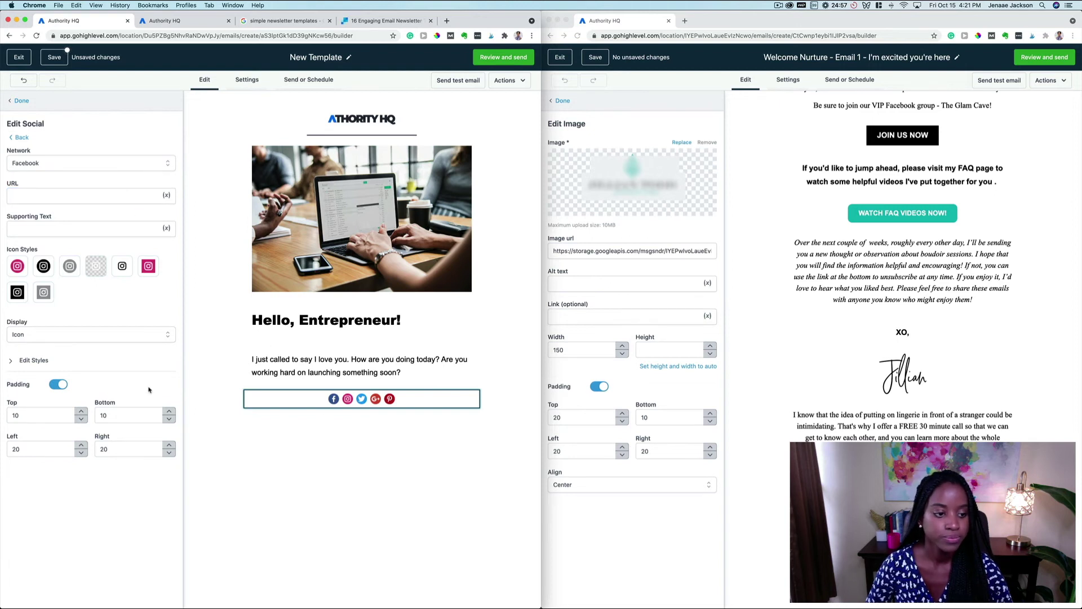
click(21, 360)
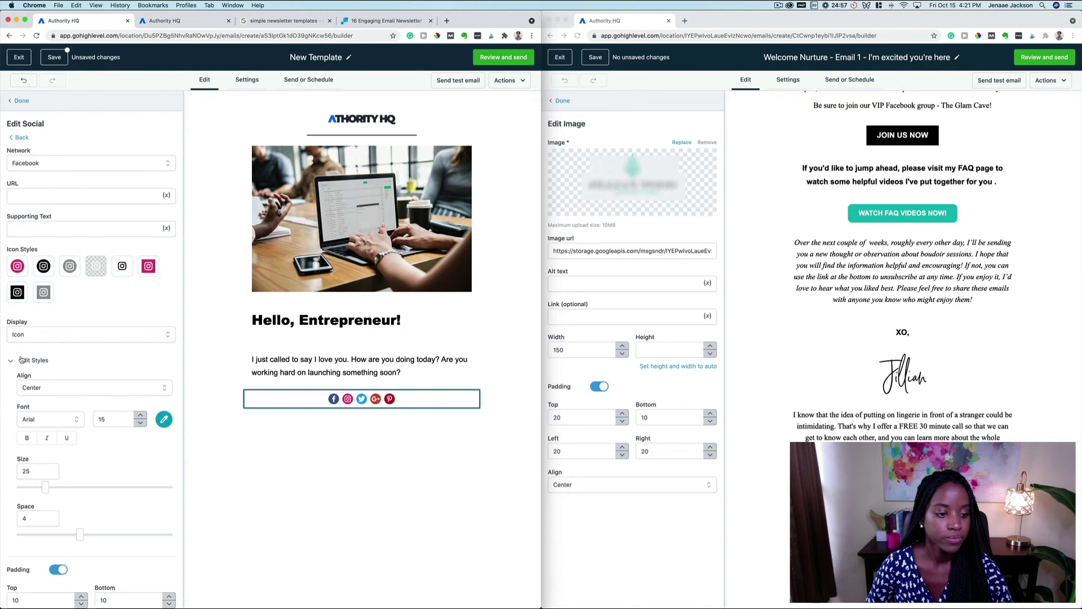
click(20, 360)
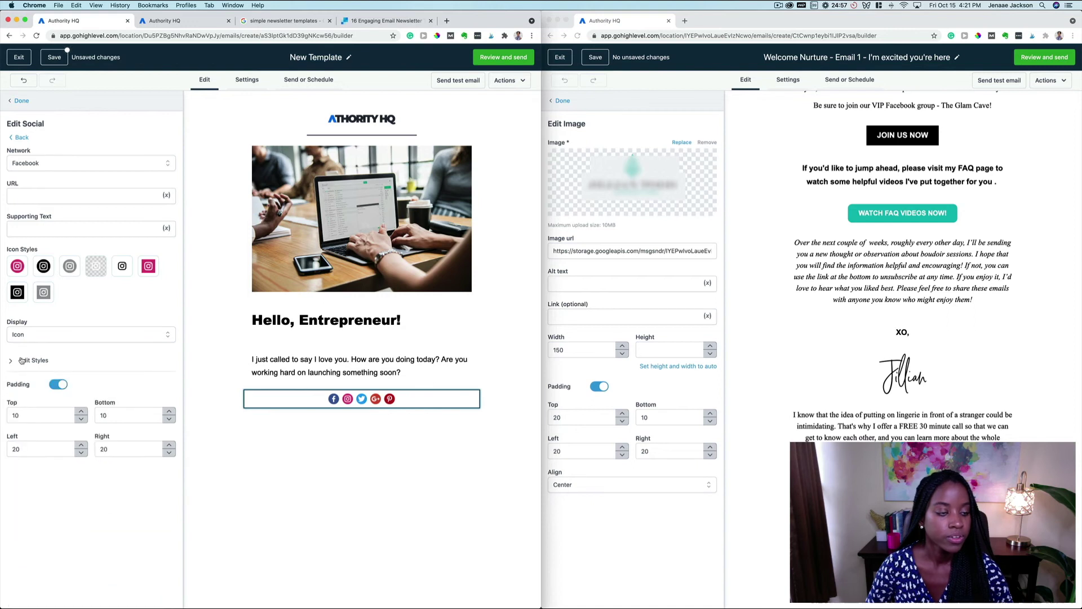
click(12, 136)
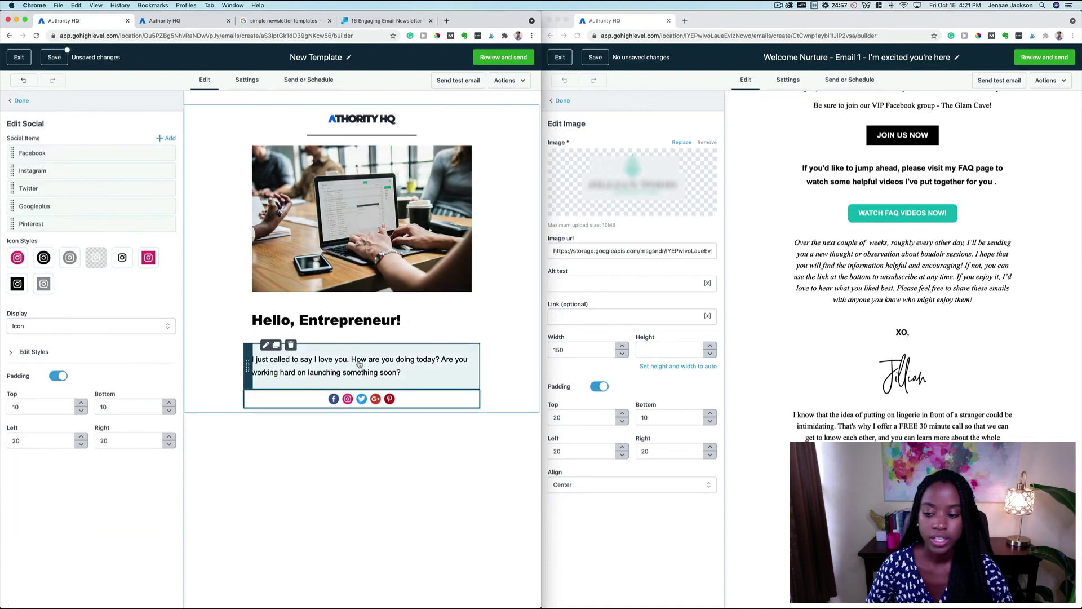
click(21, 101)
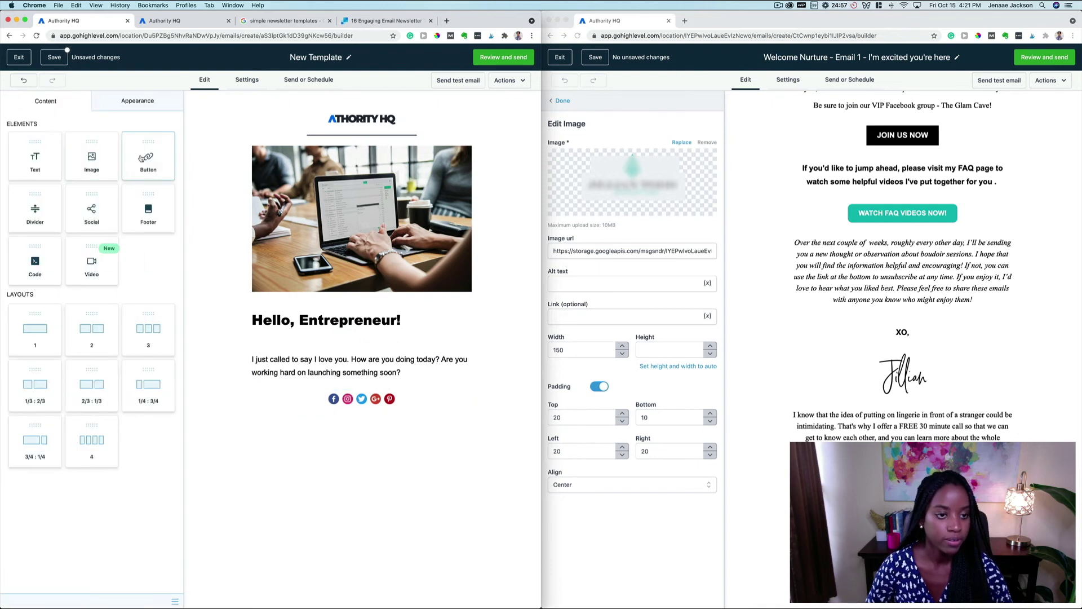
Step: Add a square-cornered button reading 'Check out Go High Level' below the social icons
drag(151, 164, 428, 442)
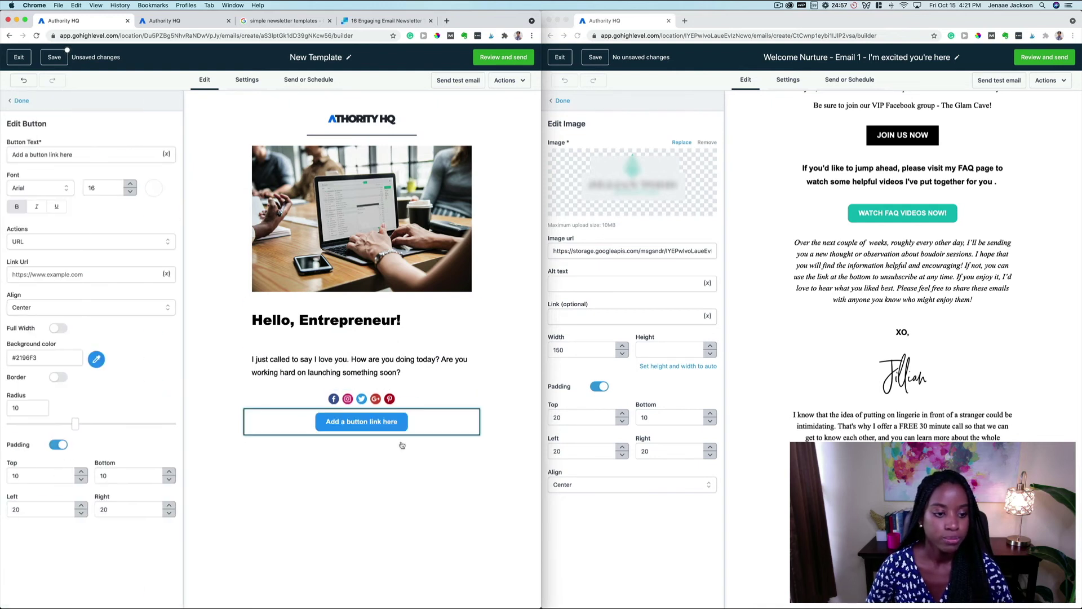
triple_click(61, 153)
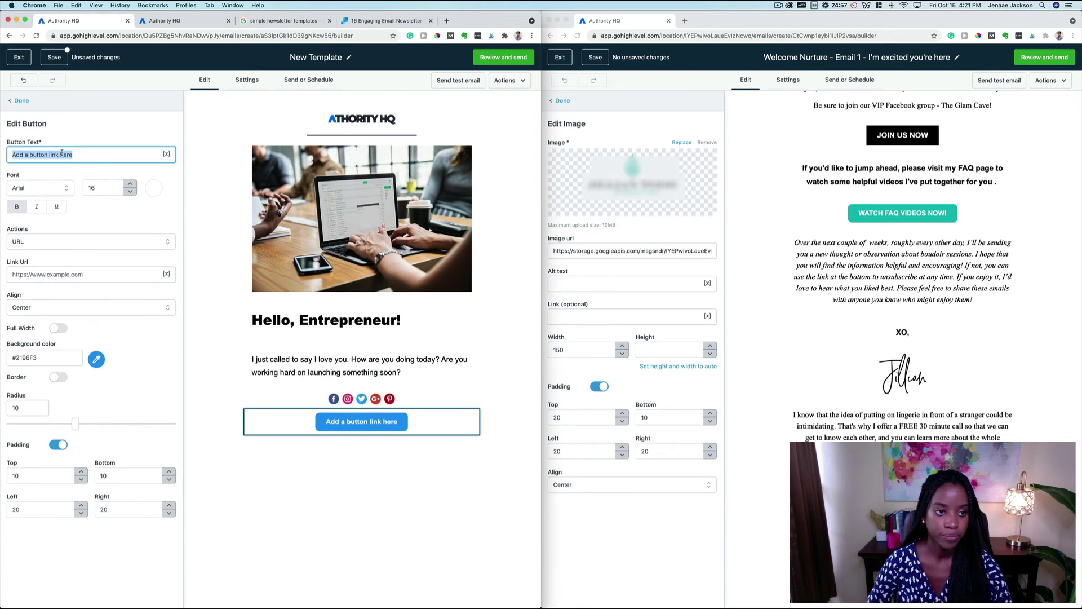
text(Check ou)
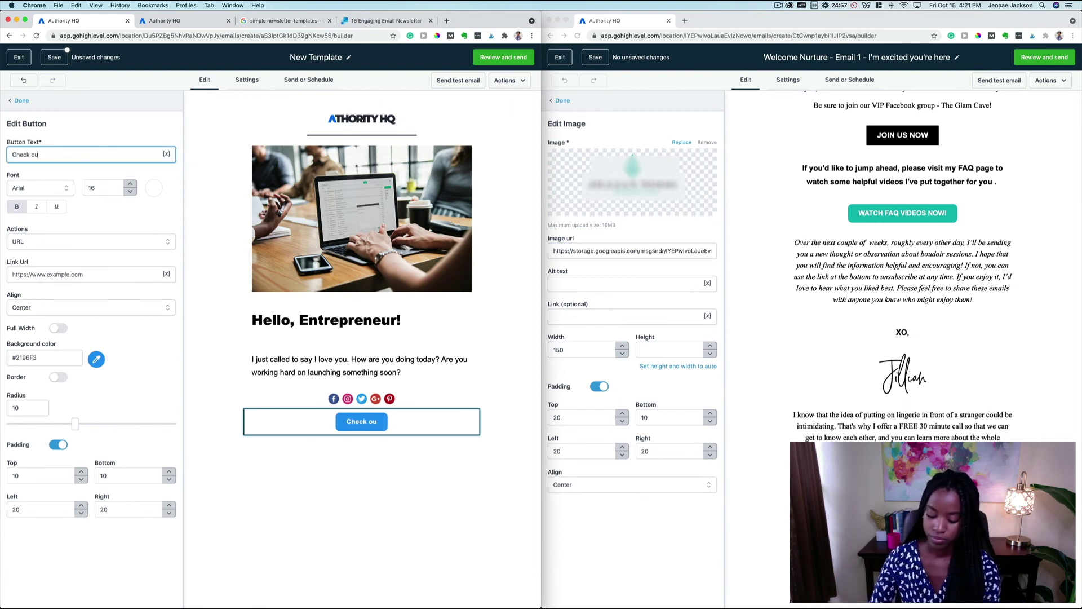
text(t Go)
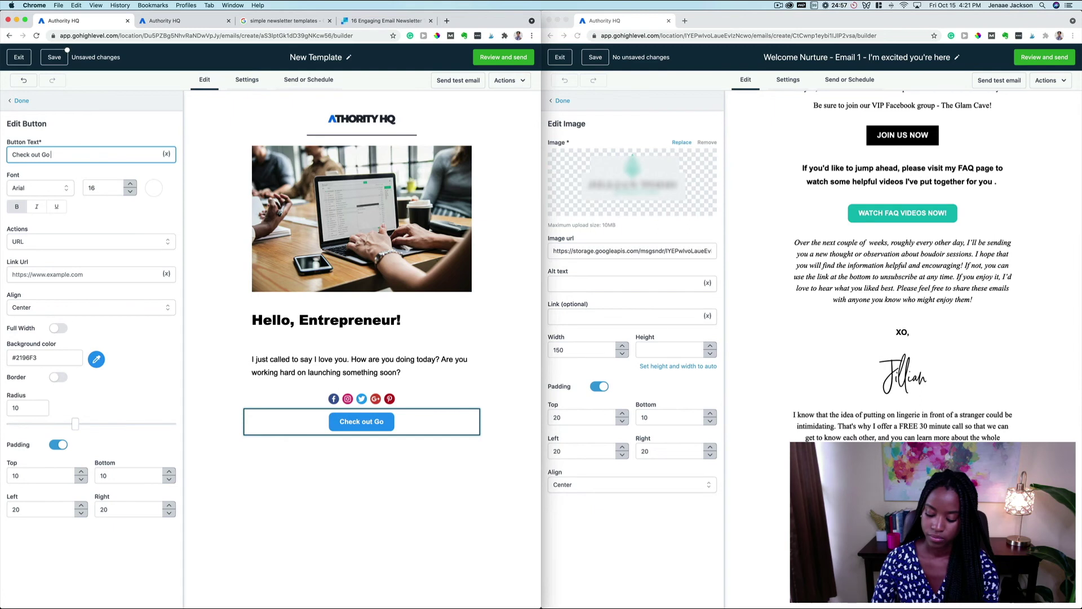
text( Hi)
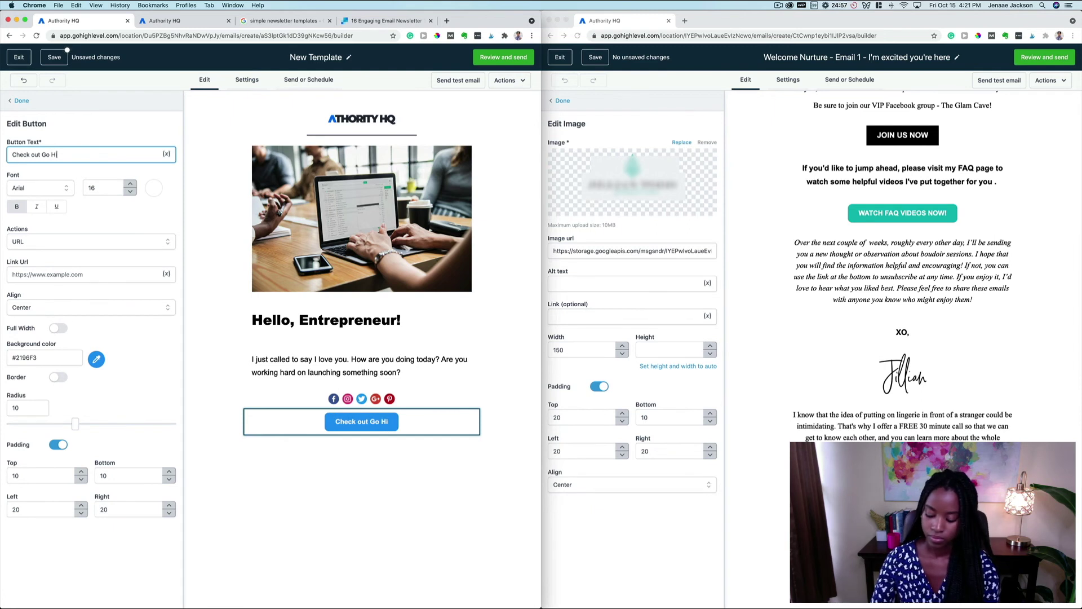
text(gh Level)
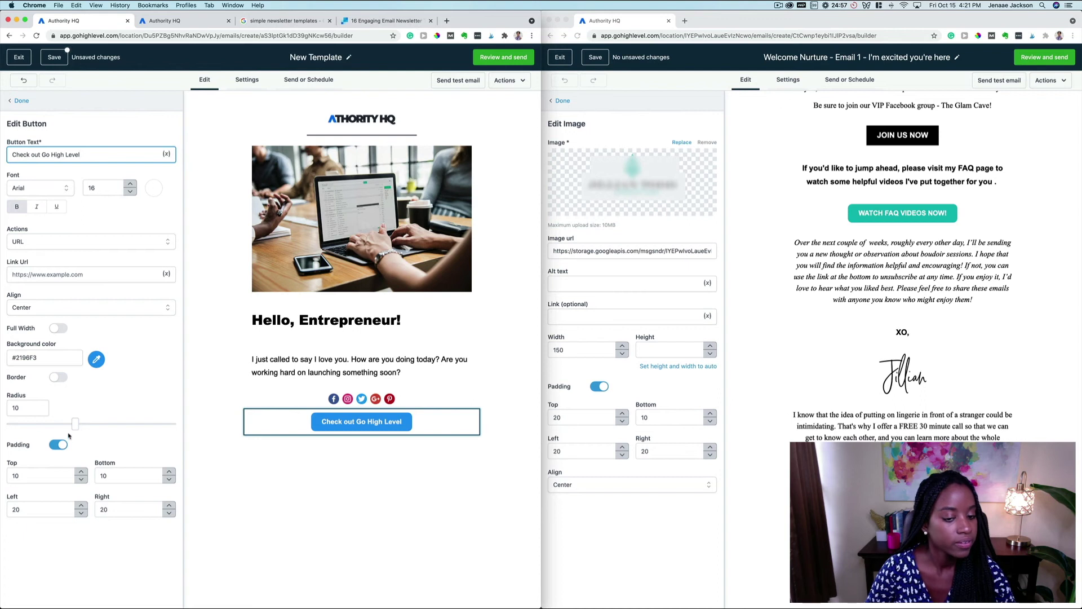
drag(77, 429, 2, 427)
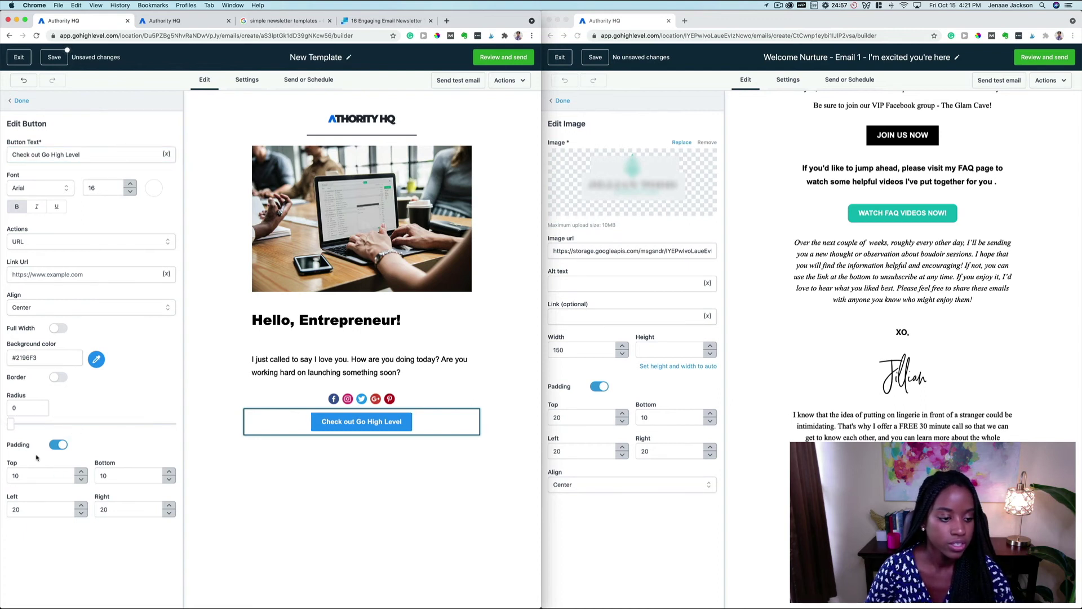
Step: Set the button's top and bottom padding to 50
double_click(72, 476)
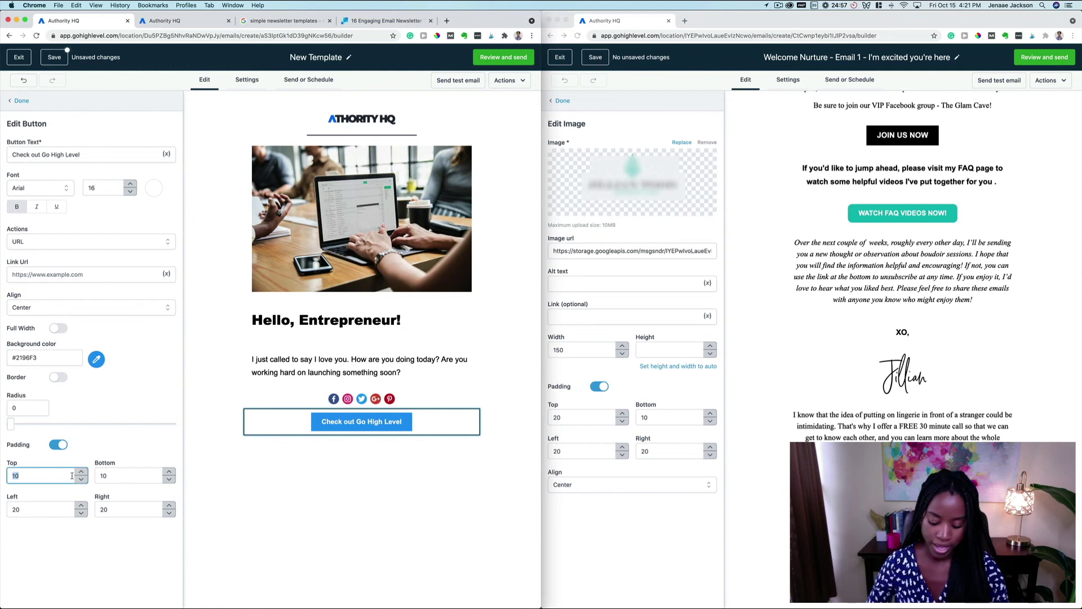
text(50)
key(Return)
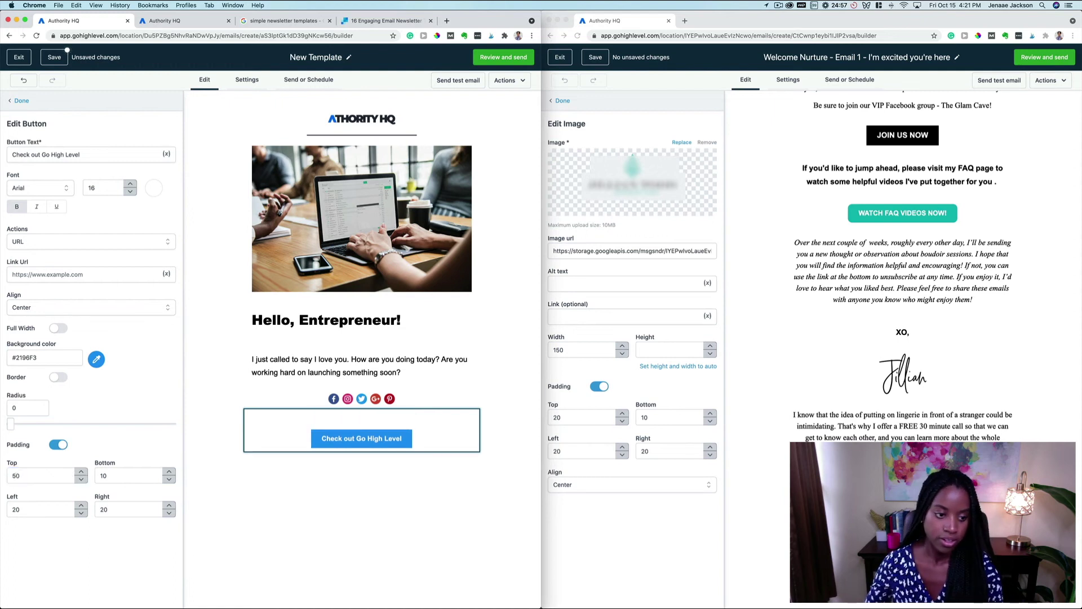
click(104, 471)
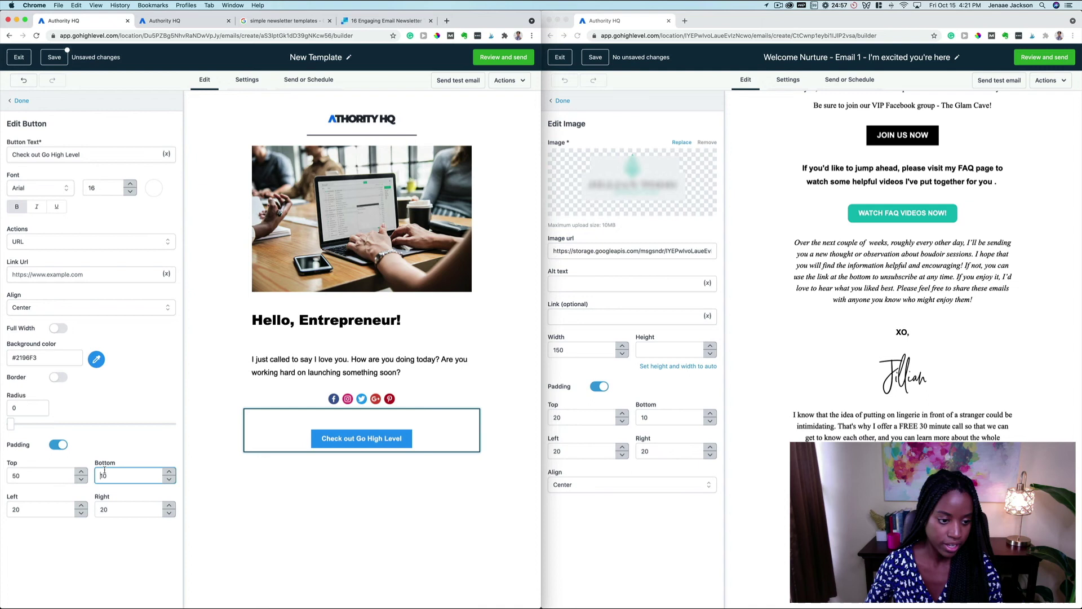
text(5)
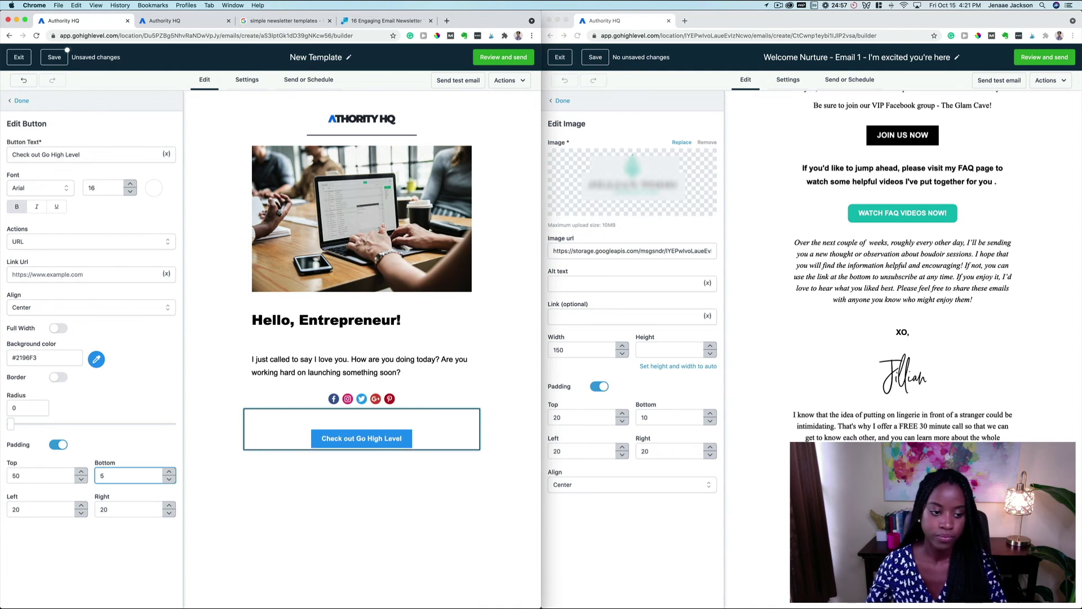
text(0)
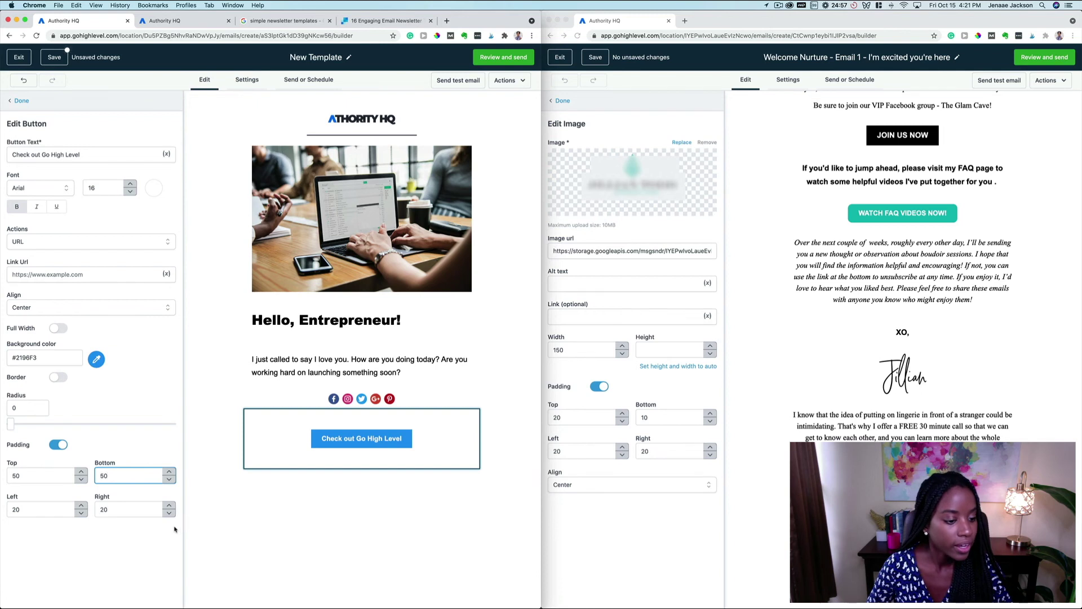
click(364, 445)
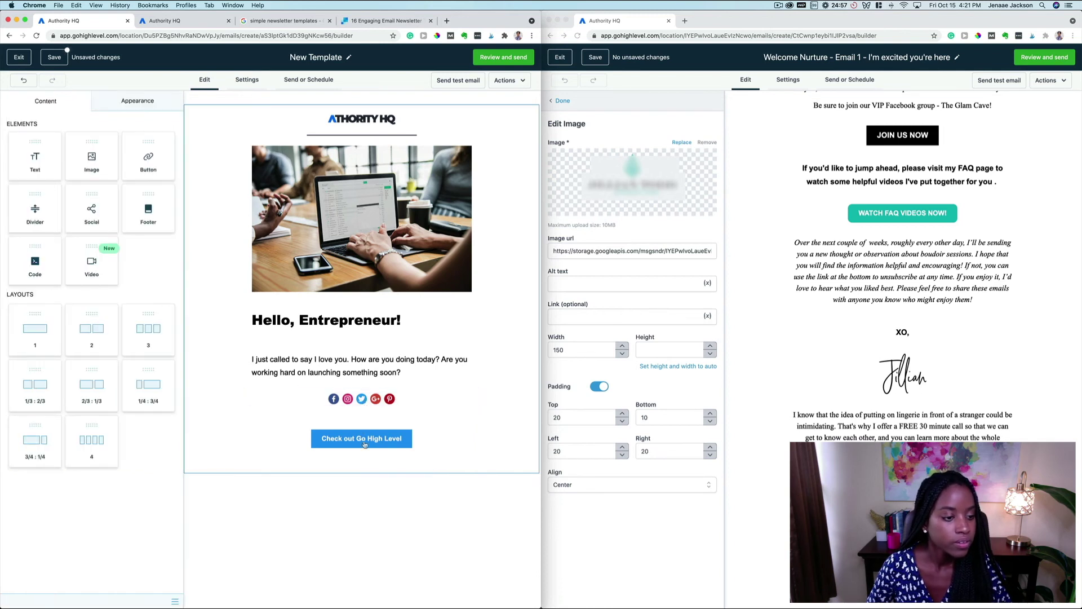
click(365, 445)
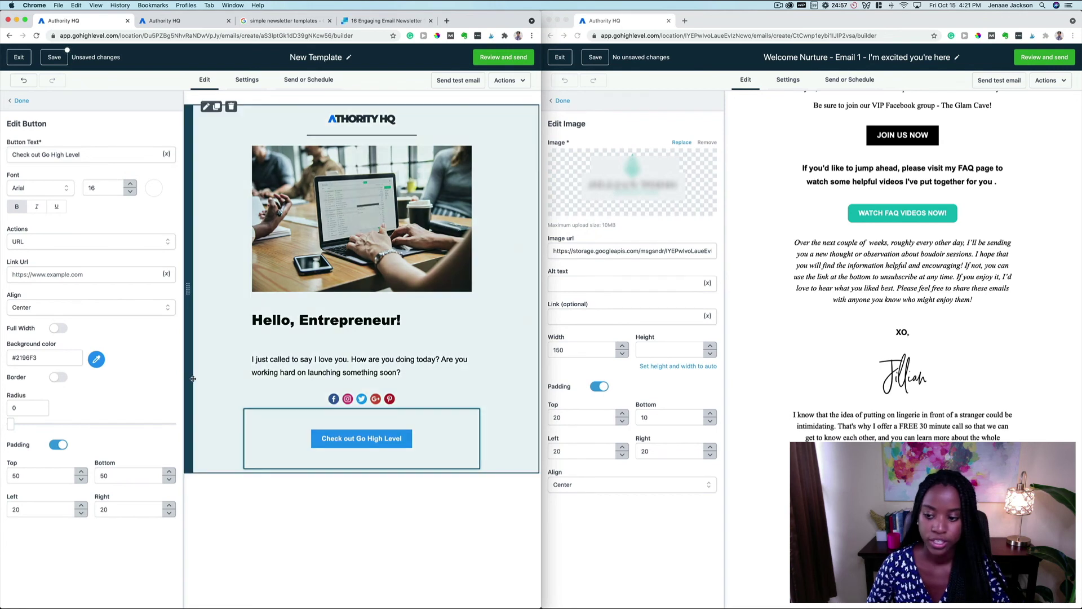
Step: Duplicate the body paragraph and move the copy below the button
click(21, 101)
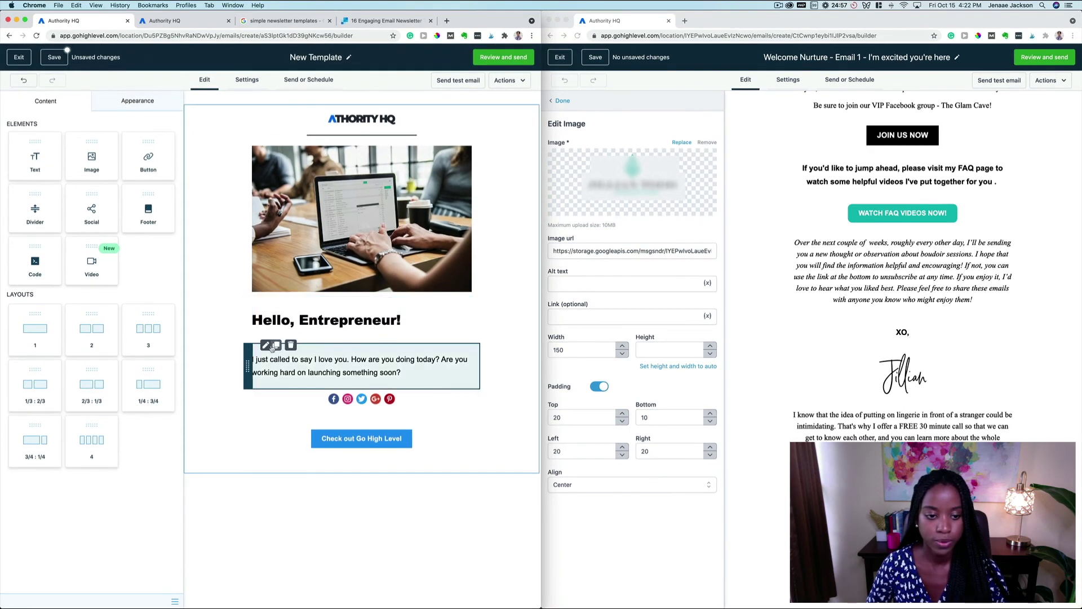
click(276, 344)
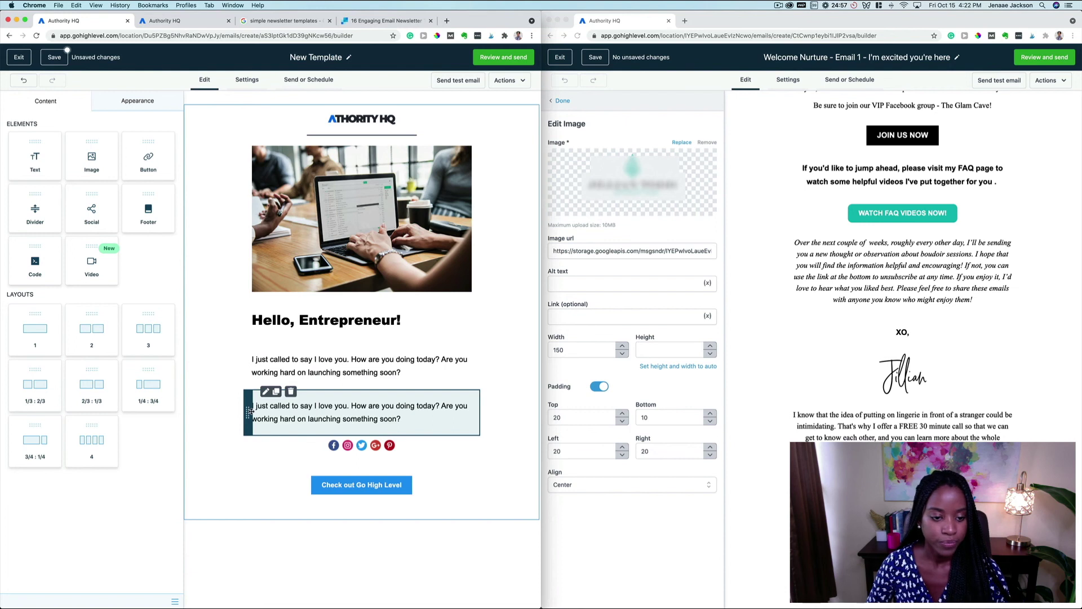
drag(248, 412, 250, 509)
click(254, 498)
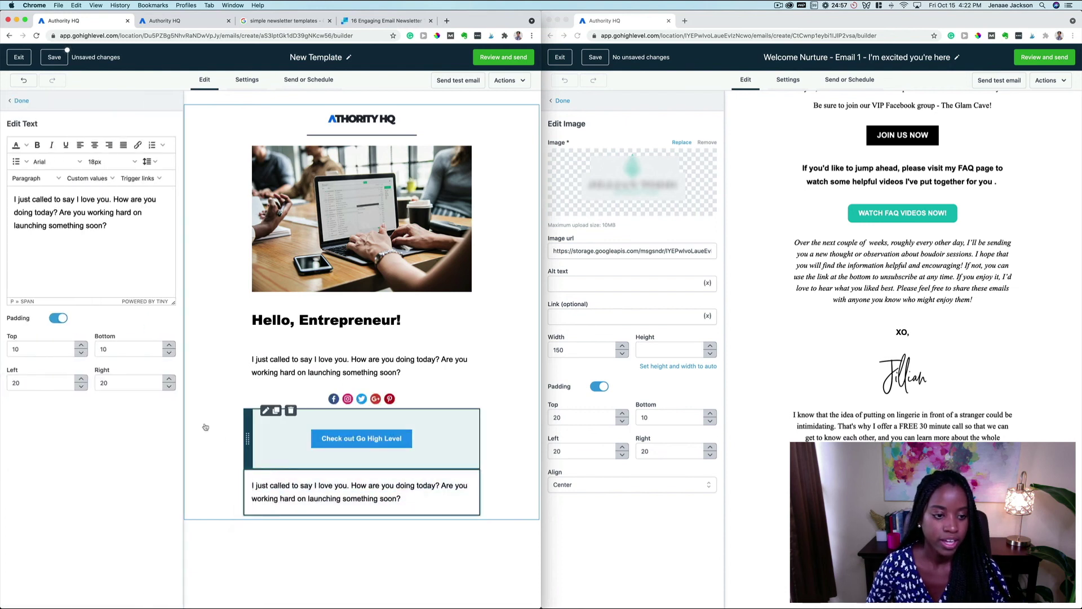
Step: Replace the copied text with a centred 'You can unsubscribe from this list here.' line
click(72, 247)
key(super+a)
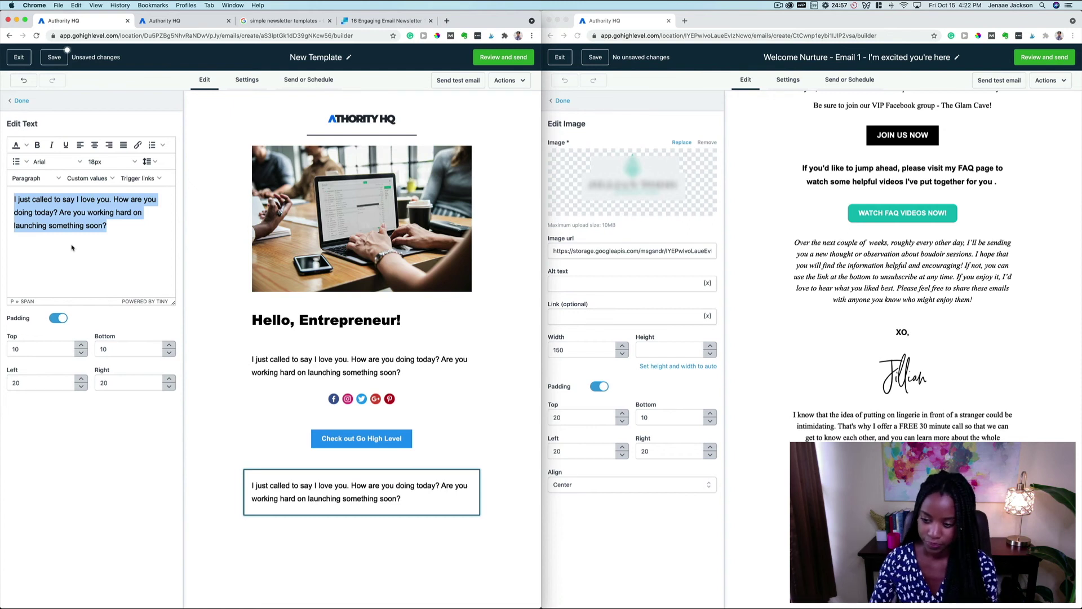
text(You can un)
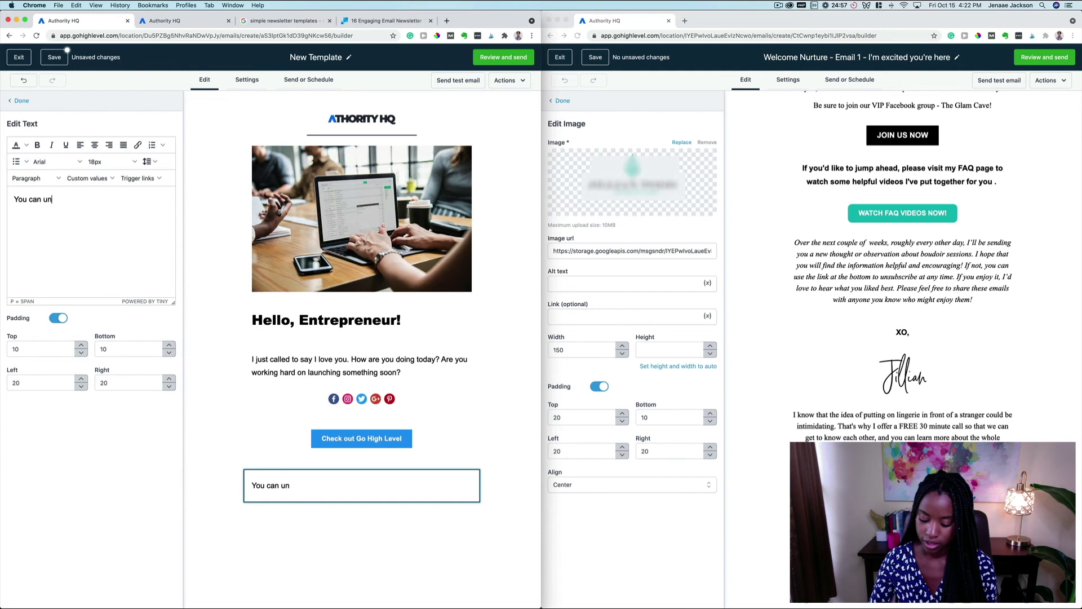
text(subsc)
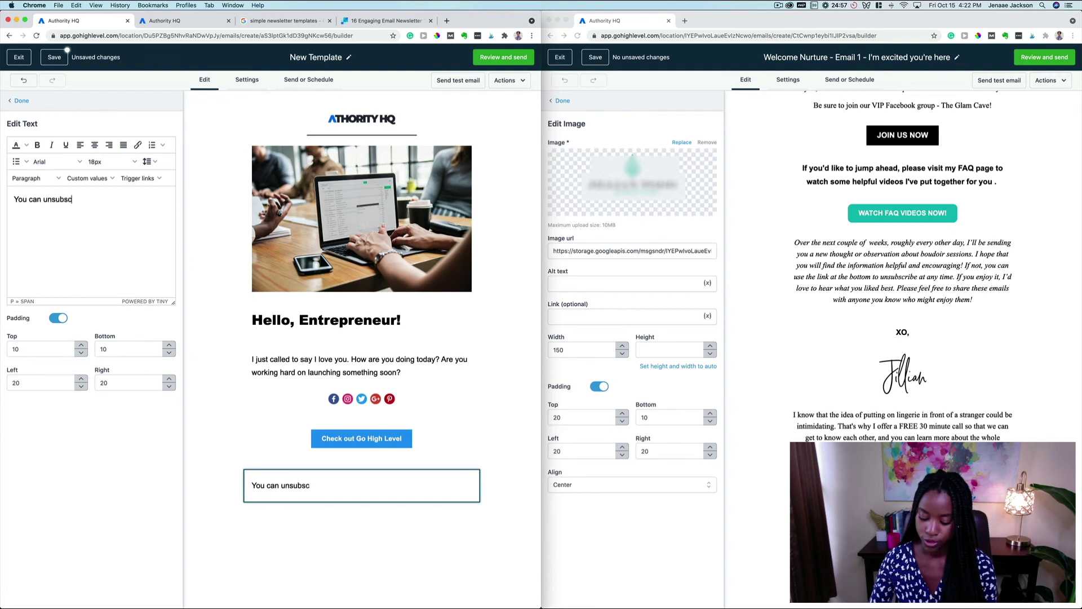
text(ribe f)
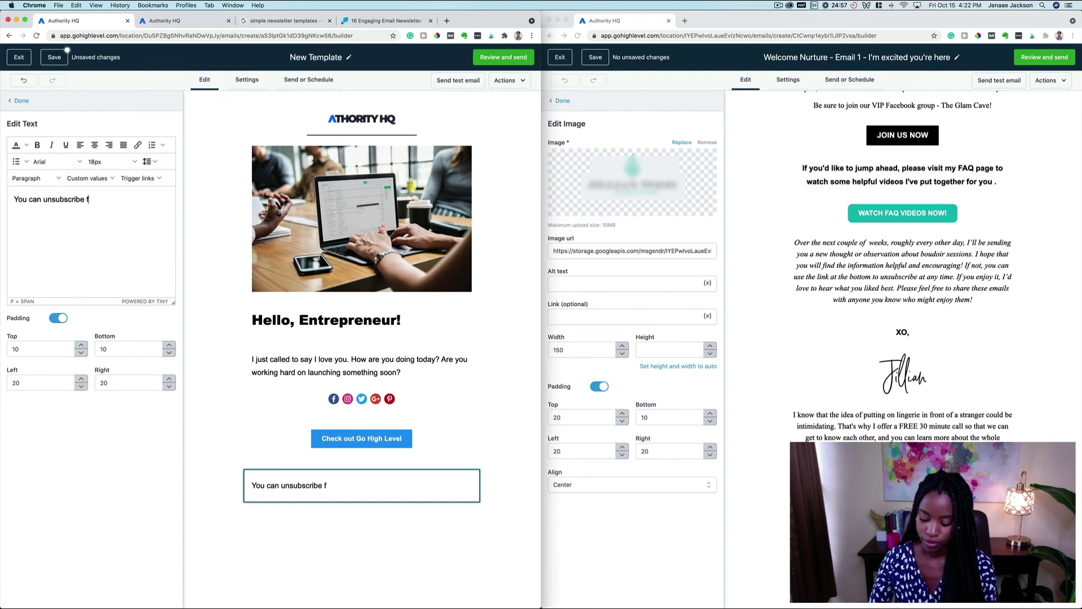
text(rom this list here.)
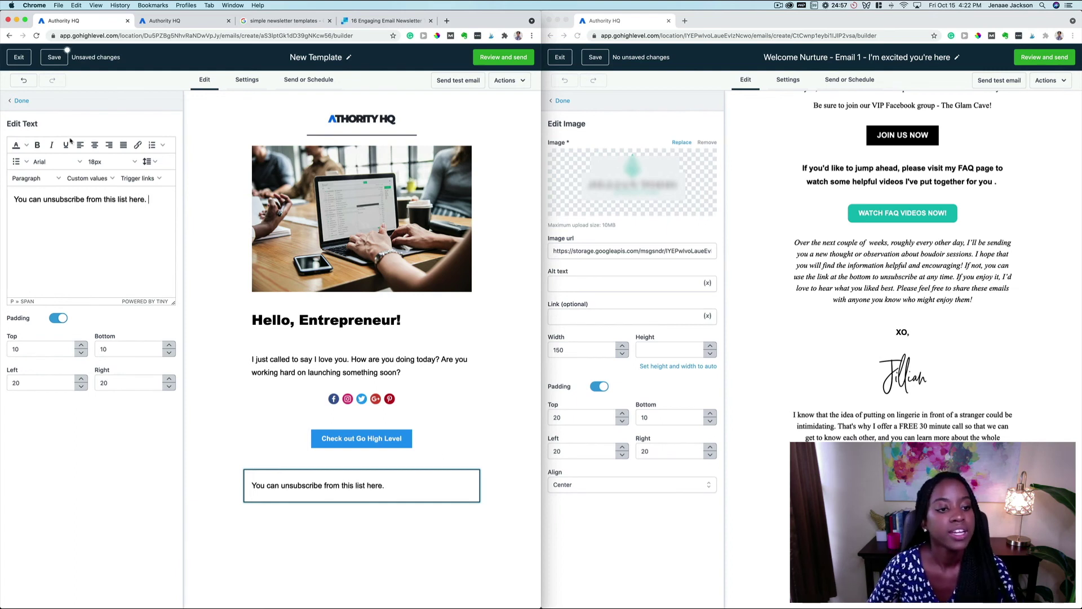
click(94, 145)
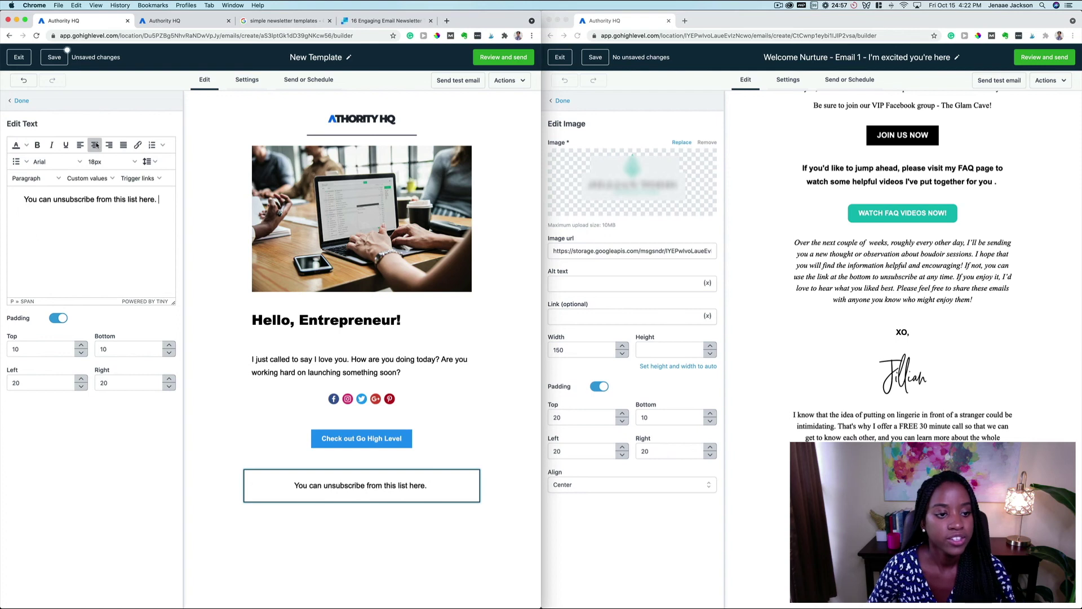
triple_click(77, 200)
double_click(77, 201)
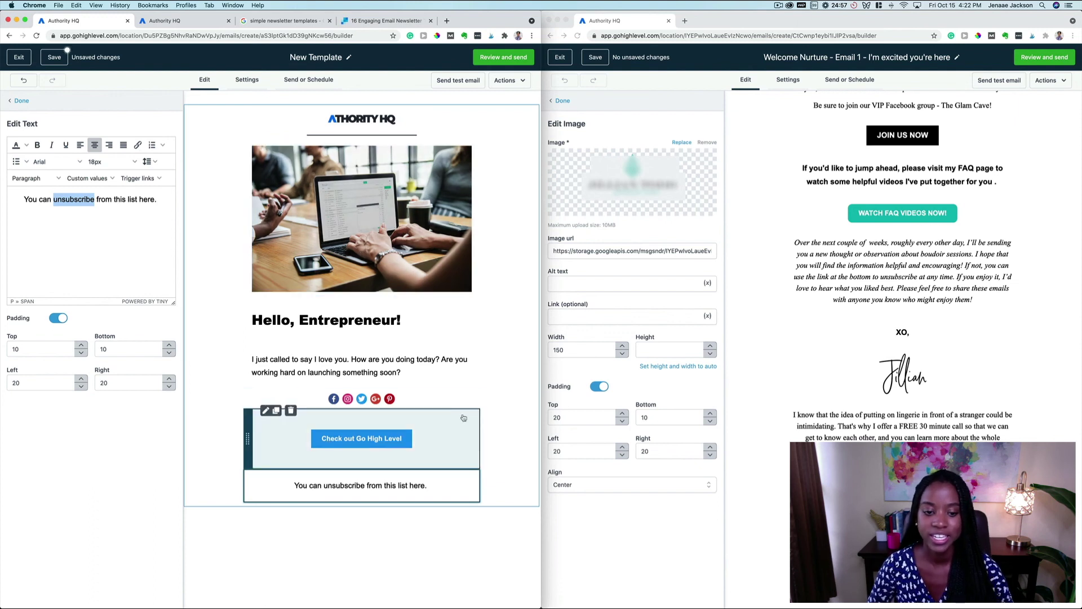
Step: Centre the 'Hello, Entrepreneur!' heading, save New Template, and switch to the 'SOAP 2 - I doubled down' email
click(349, 320)
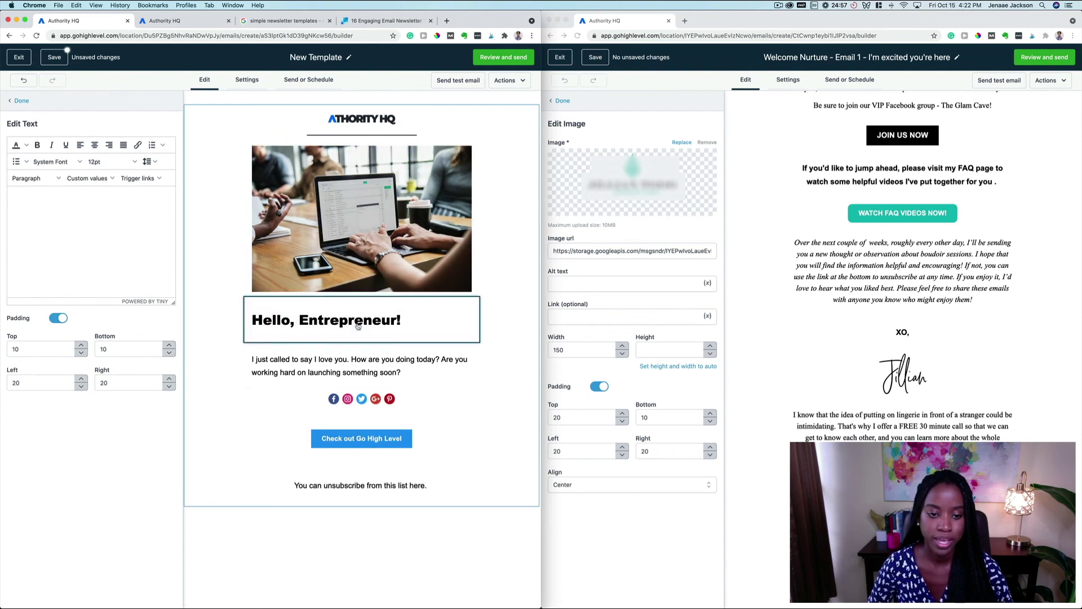
click(95, 145)
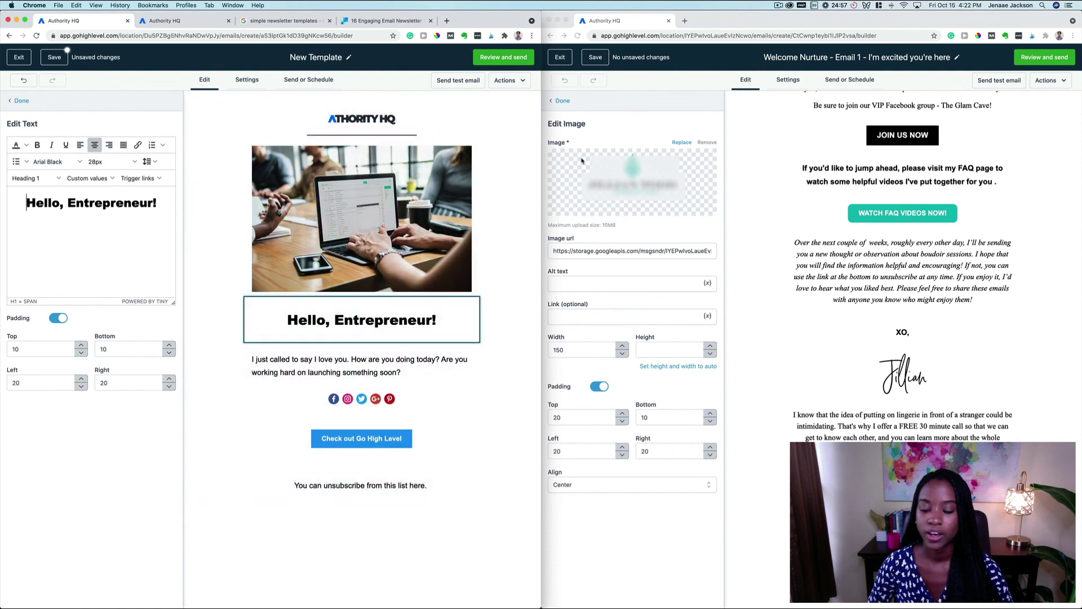
click(54, 59)
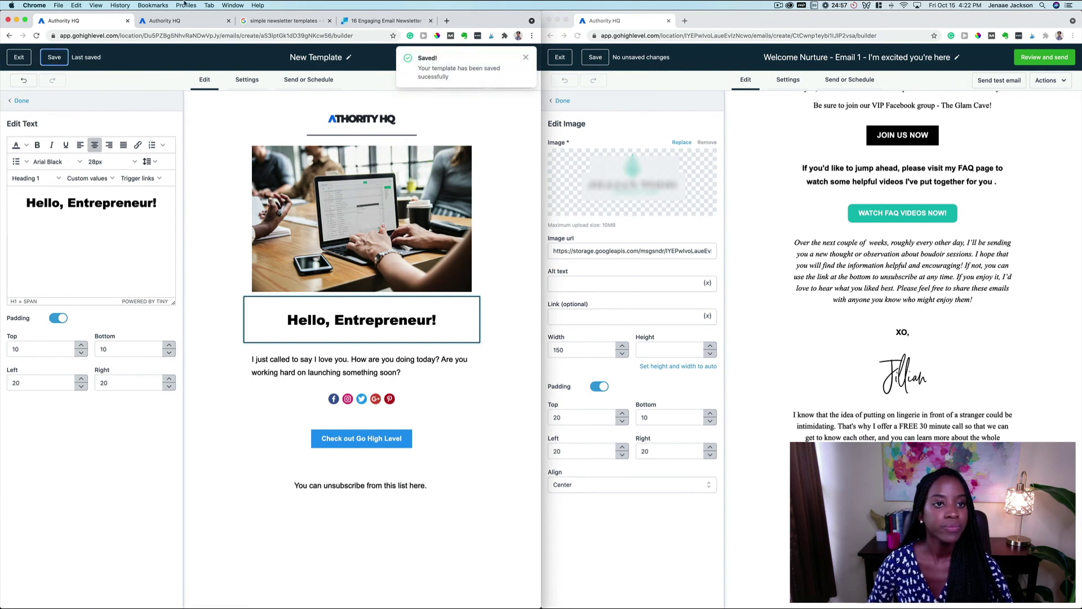
click(186, 21)
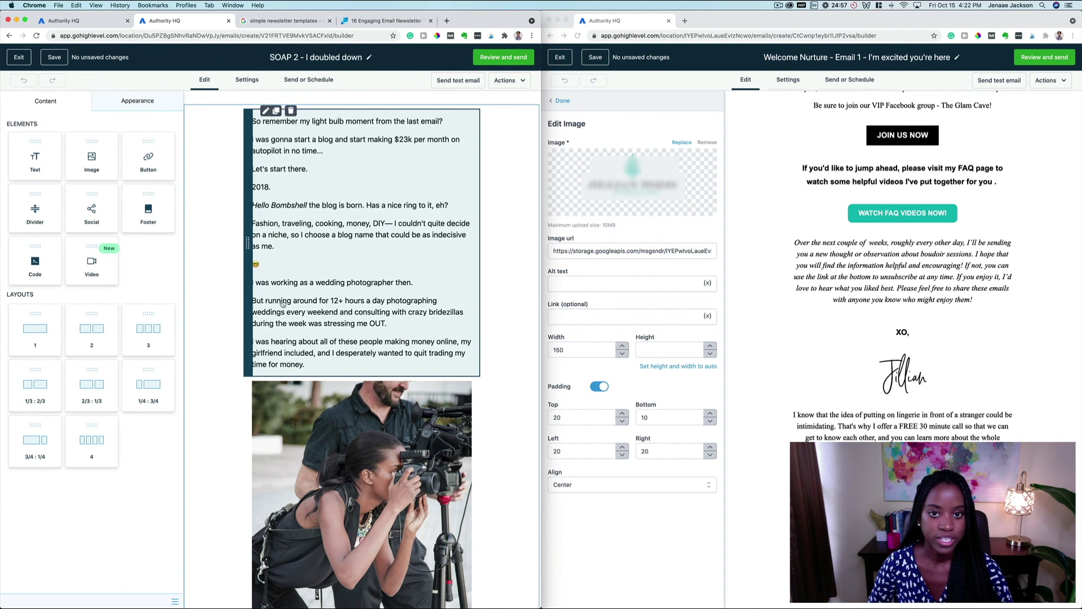
Step: Preview the 'SOAP 2 - I doubled down' email in the desktop view, scrolling to the bottom
click(506, 80)
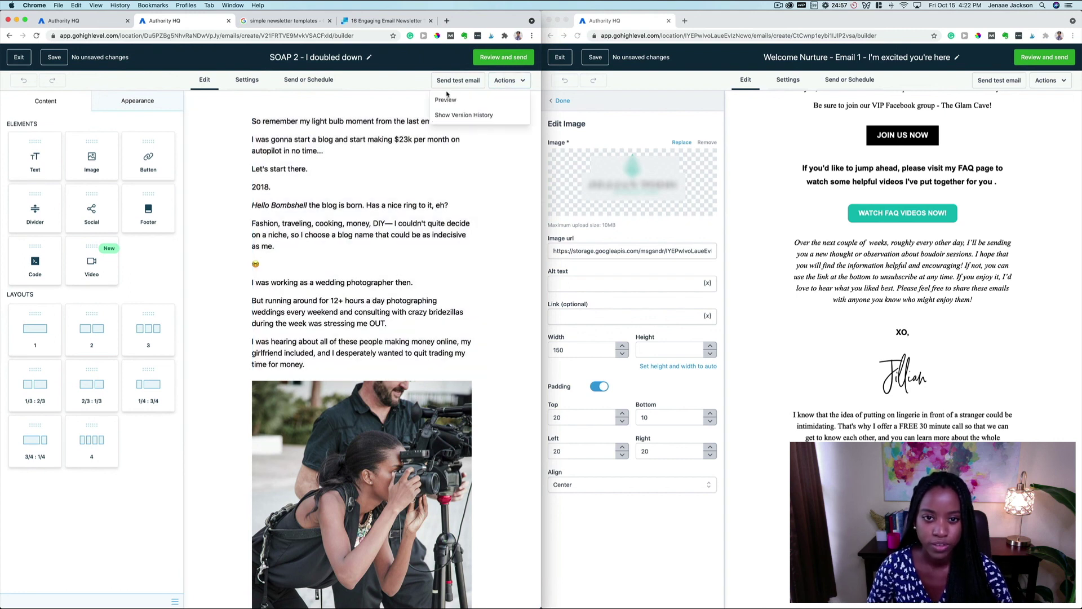
click(446, 100)
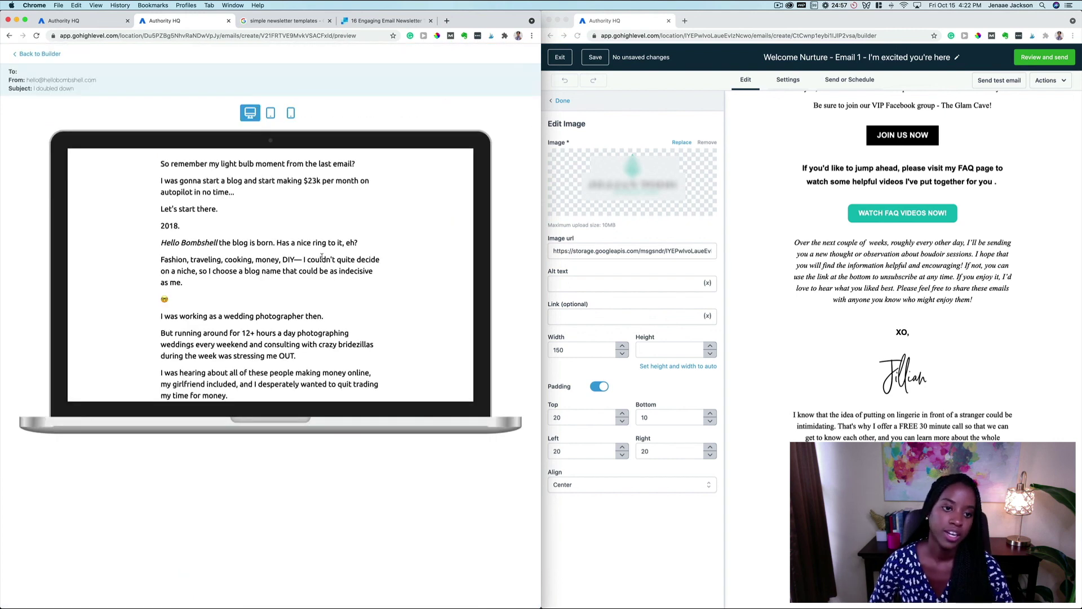
scroll(188, 258, down, 2)
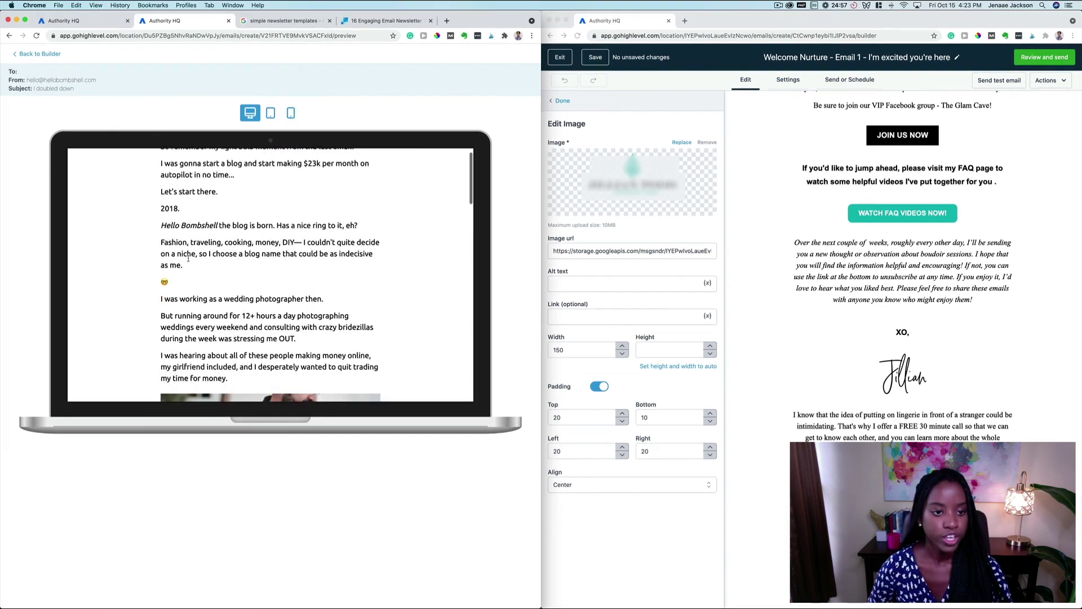
scroll(188, 259, down, 5)
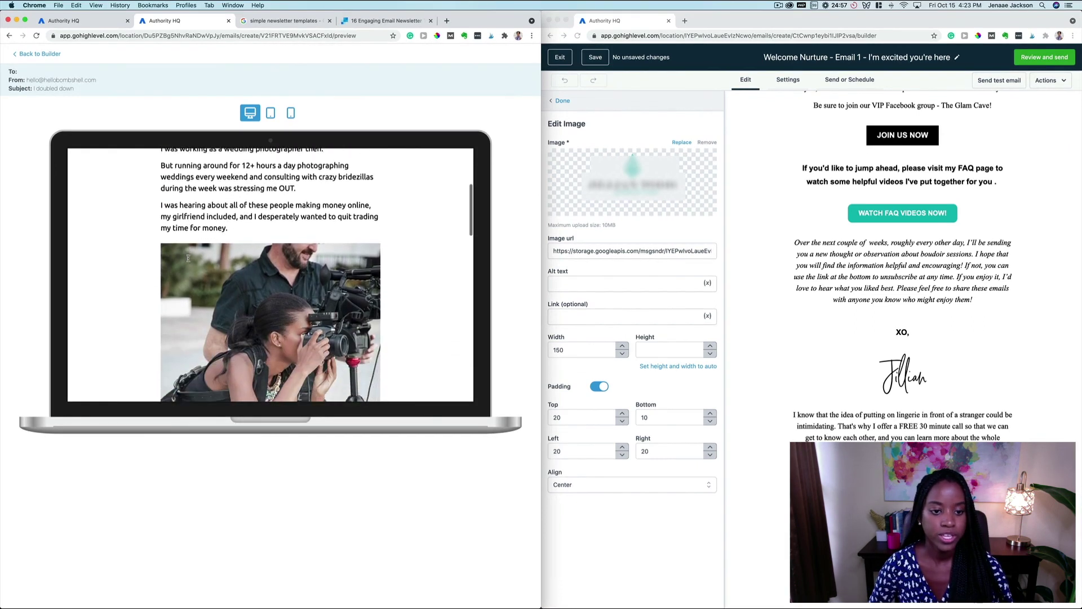
scroll(188, 258, down, 9)
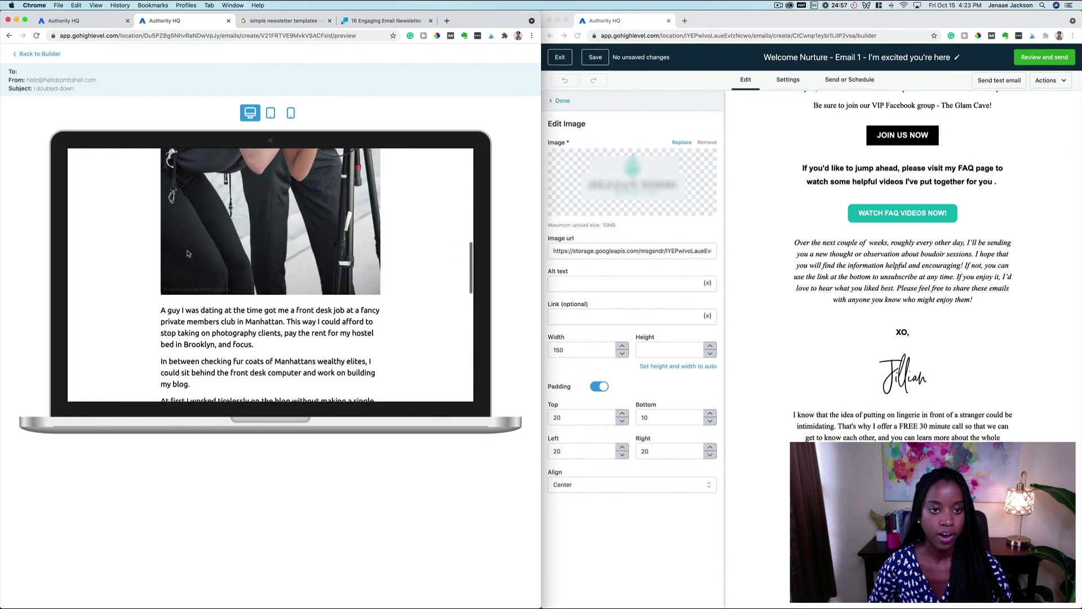
scroll(188, 253, down, 15)
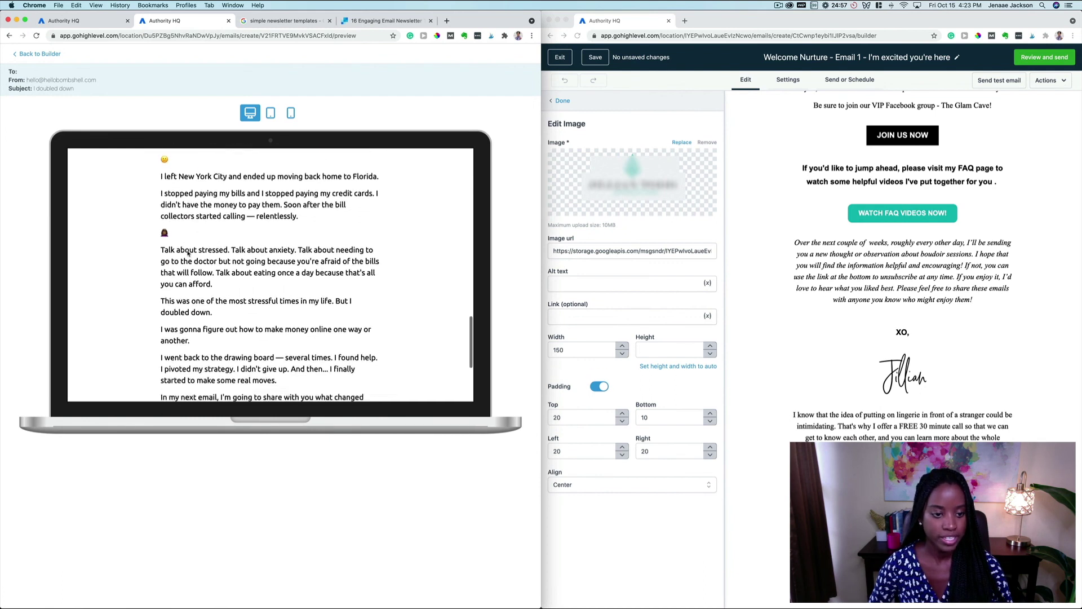
scroll(188, 254, down, 5)
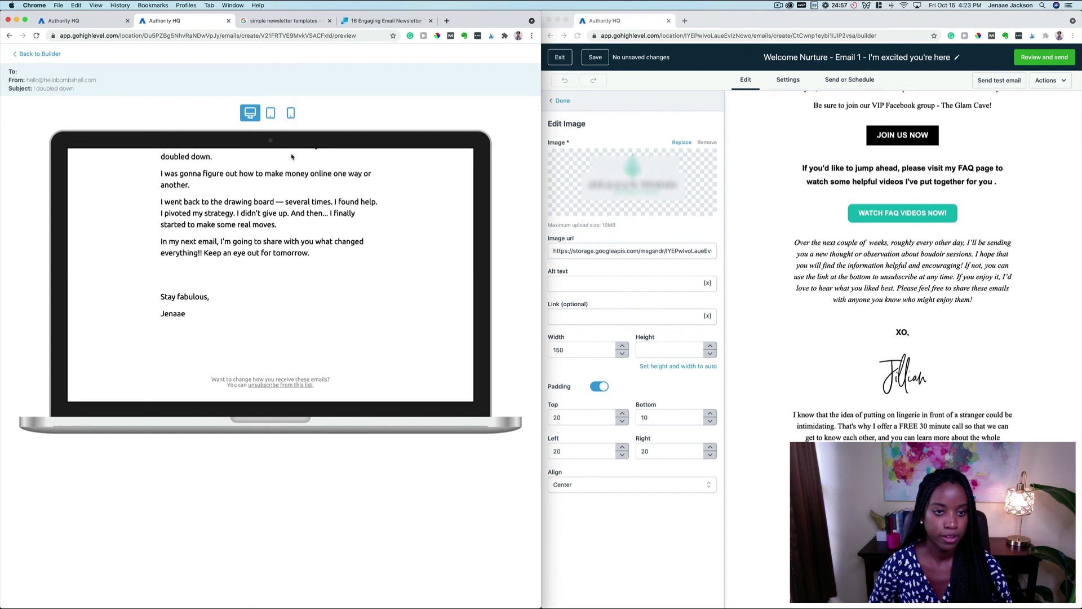
Step: Switch the 'I doubled down' preview to the mobile phone layout
click(291, 113)
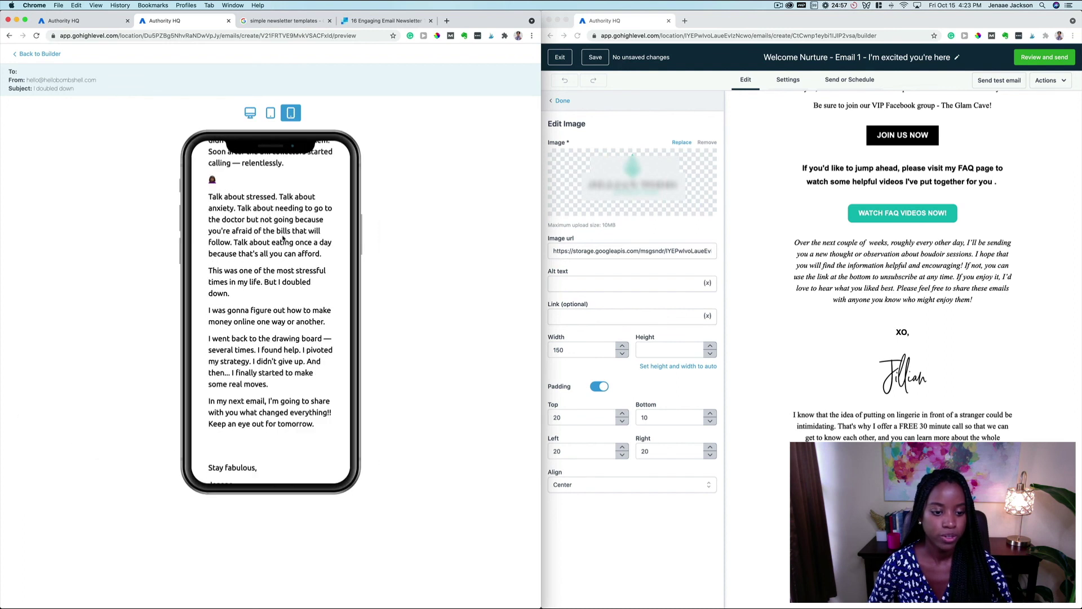
scroll(283, 238, up, 3)
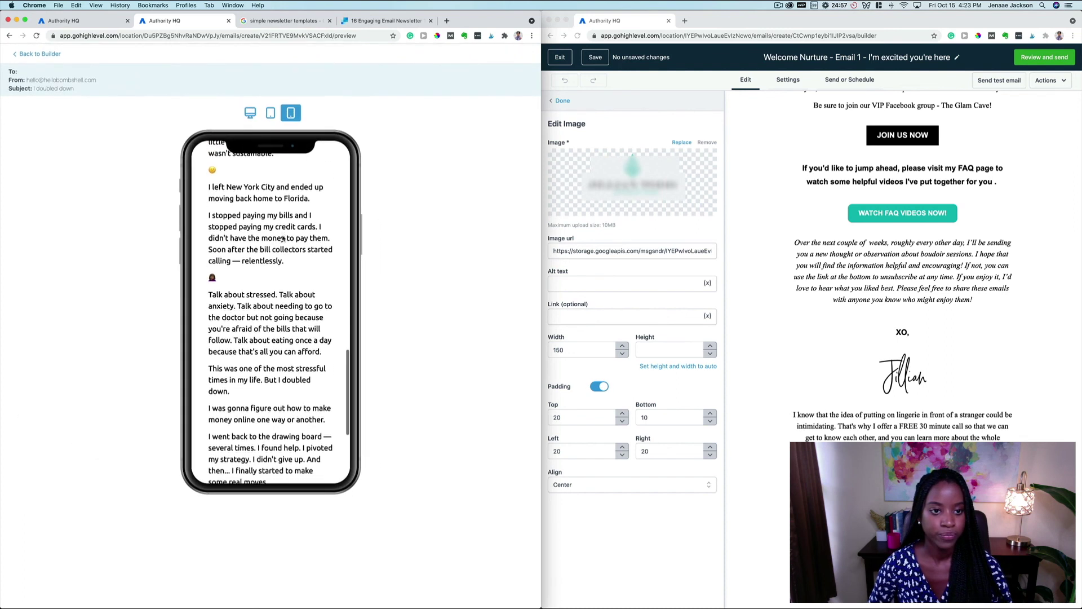
scroll(283, 239, up, 10)
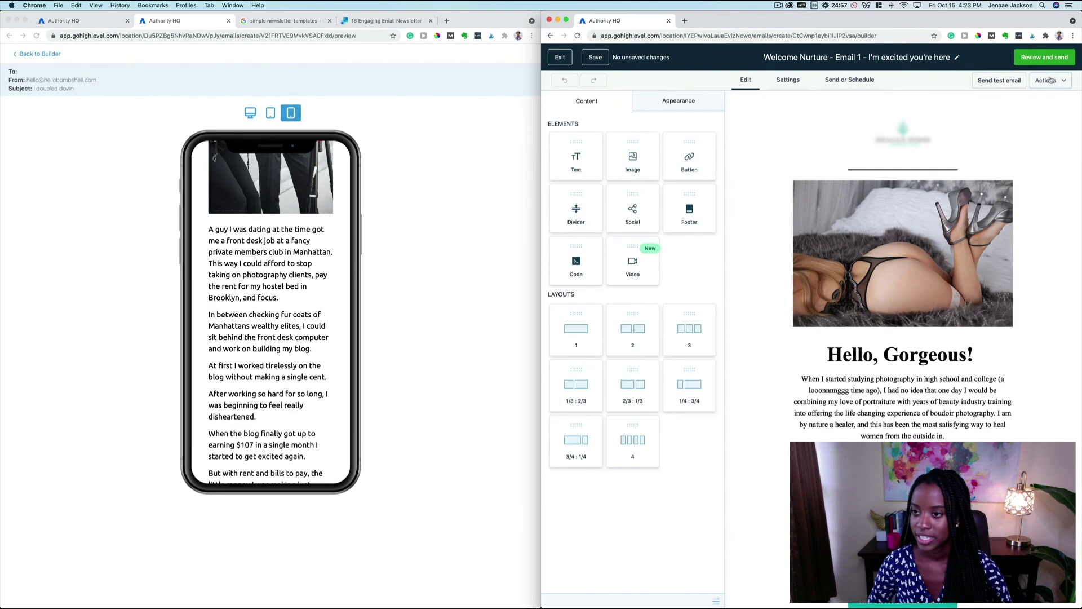
Step: Preview the Welcome Nurture email in the desktop view
click(1049, 79)
click(1013, 101)
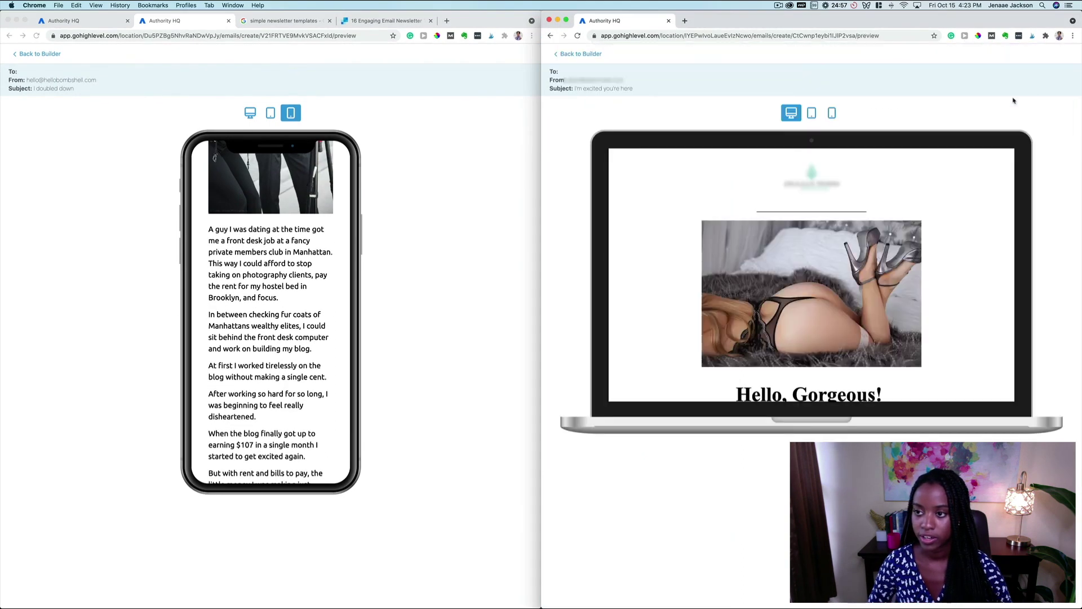
scroll(907, 232, down, 3)
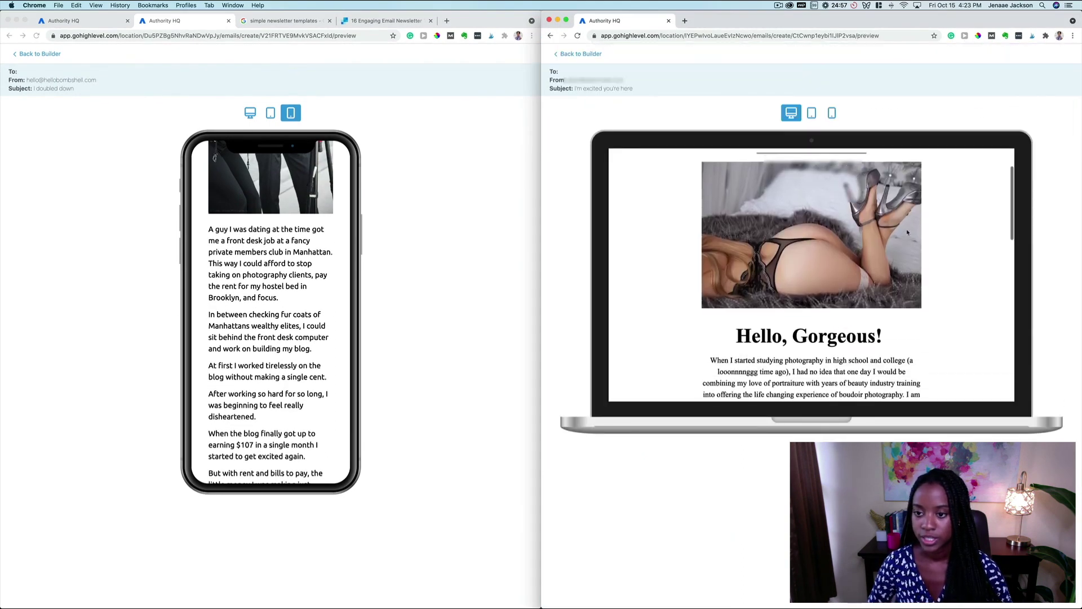
scroll(907, 232, down, 10)
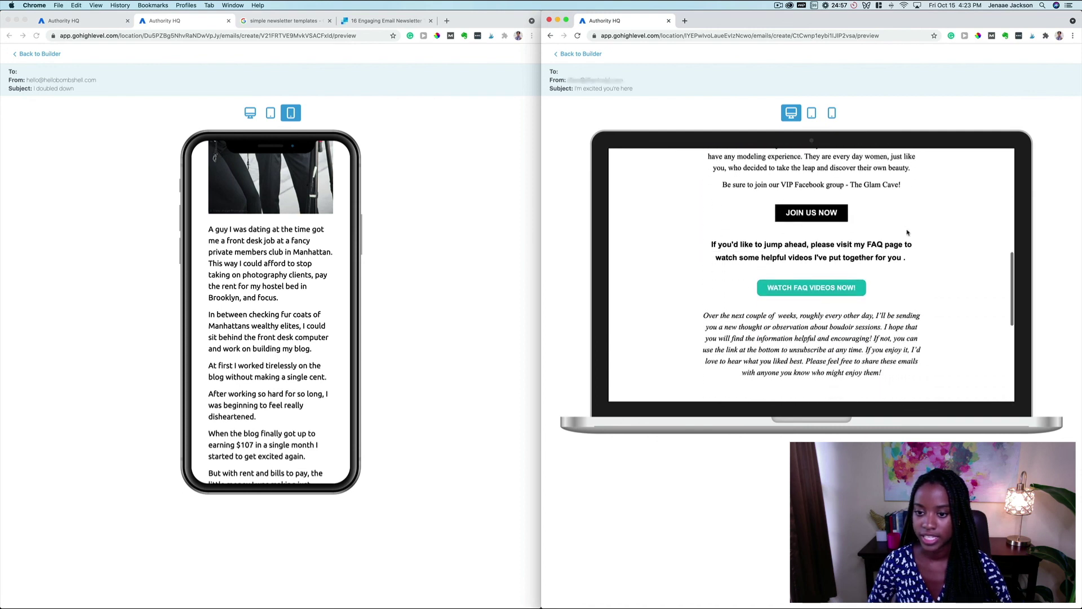
Step: Show the Welcome Nurture preview in the mobile layout, back at the top
click(831, 113)
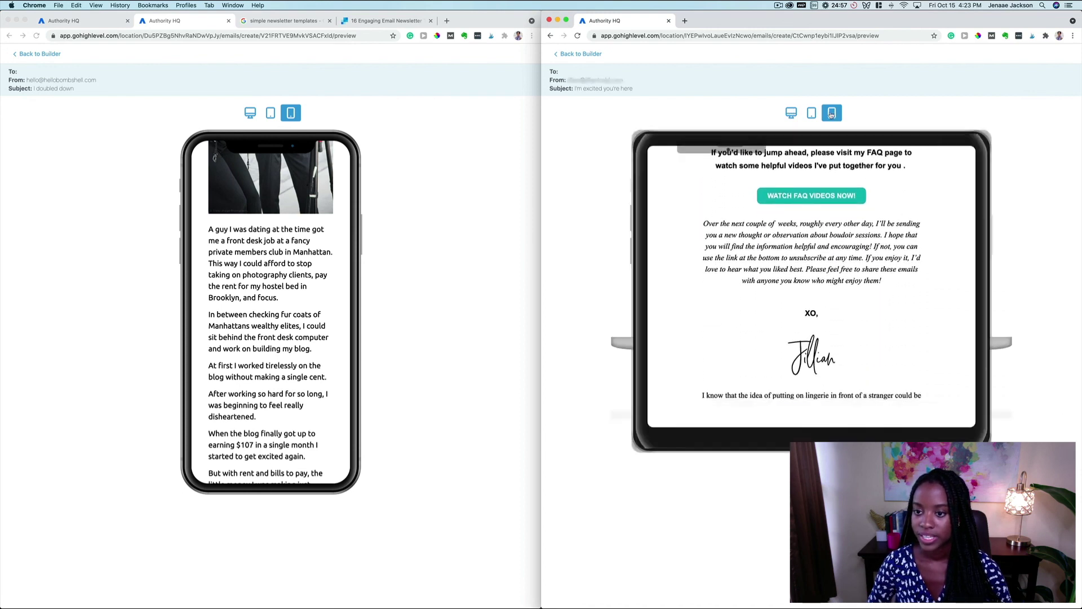
scroll(811, 249, up, 5)
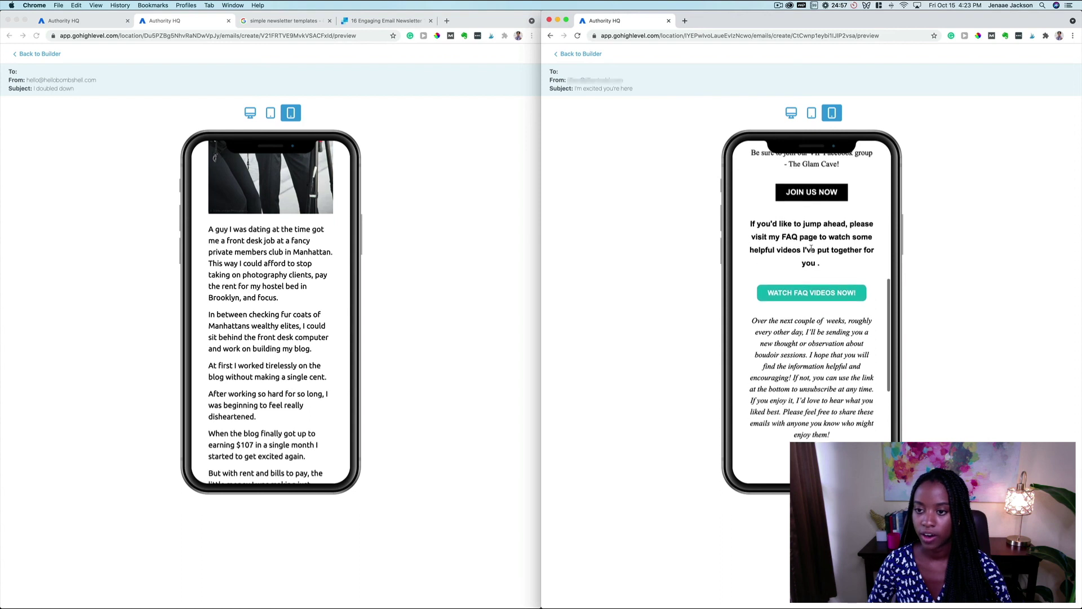
scroll(810, 249, up, 5)
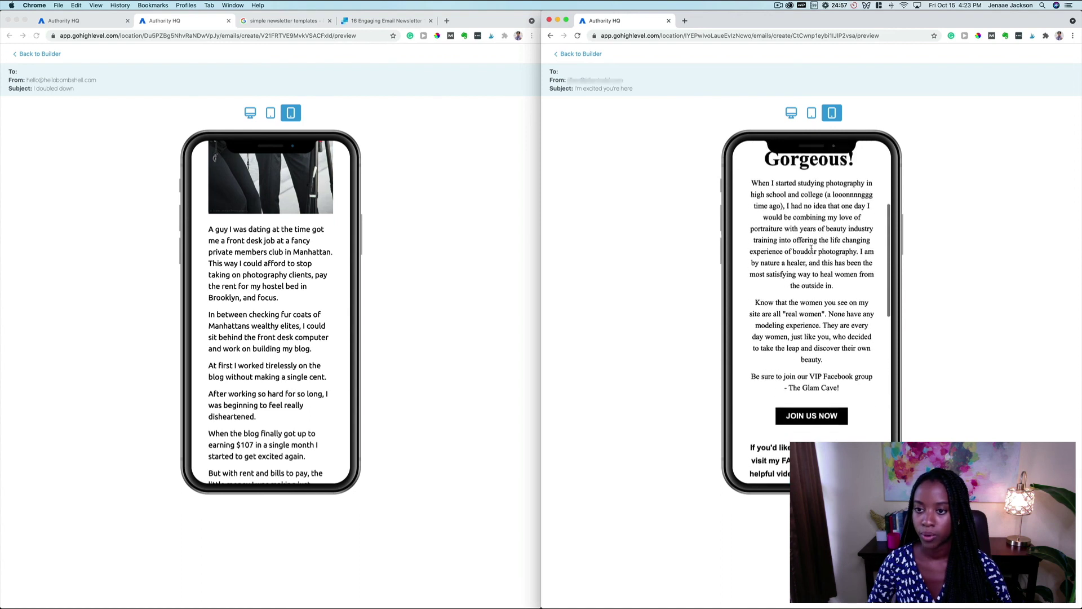
scroll(811, 248, up, 5)
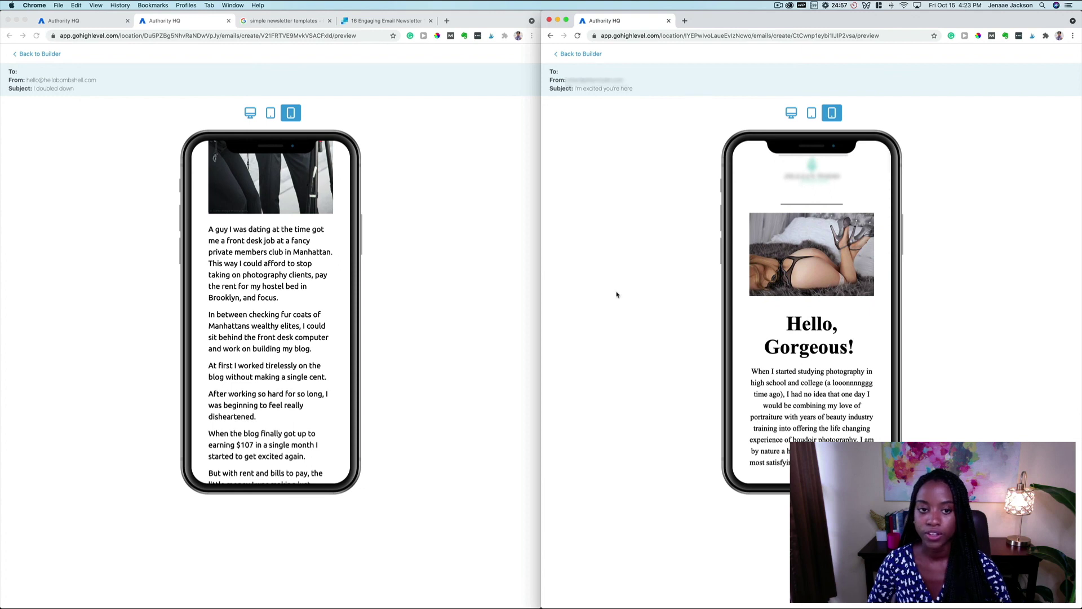
scroll(244, 253, up, 10)
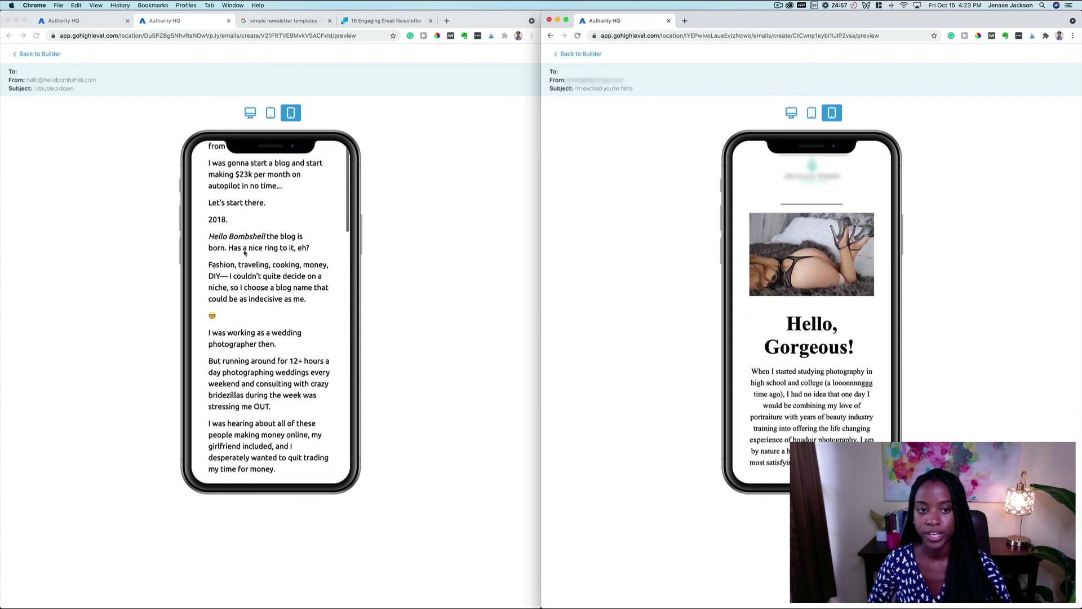